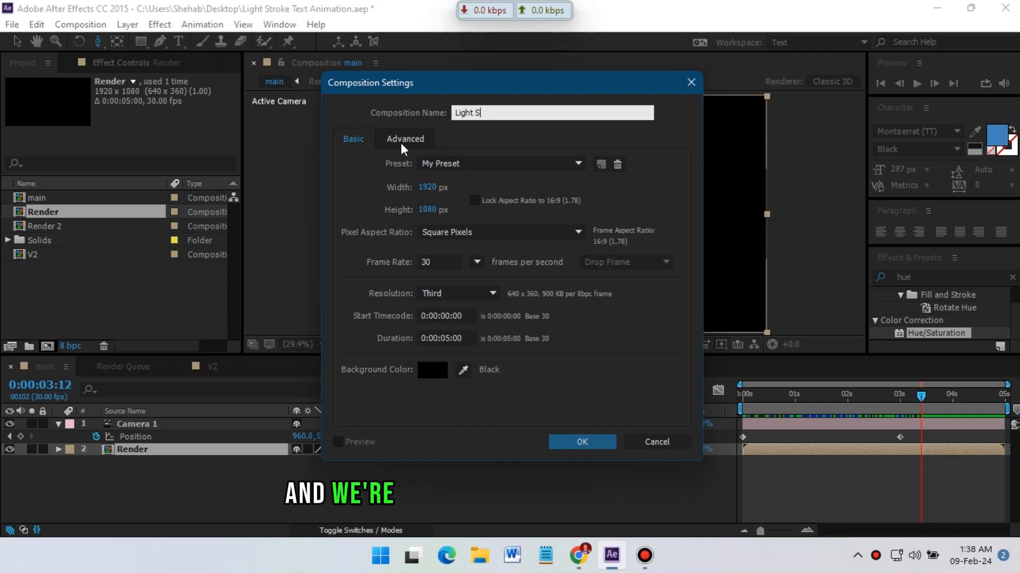
# Name the new composition Light Strokje and confirm the composition settings.
pyautogui.press('BackSpace')
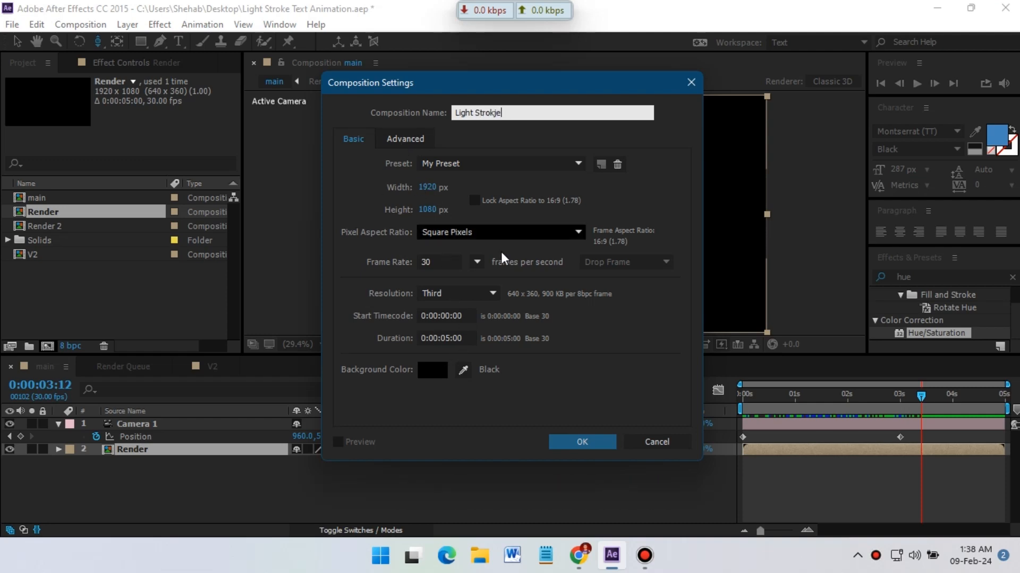
pyautogui.click(582, 443)
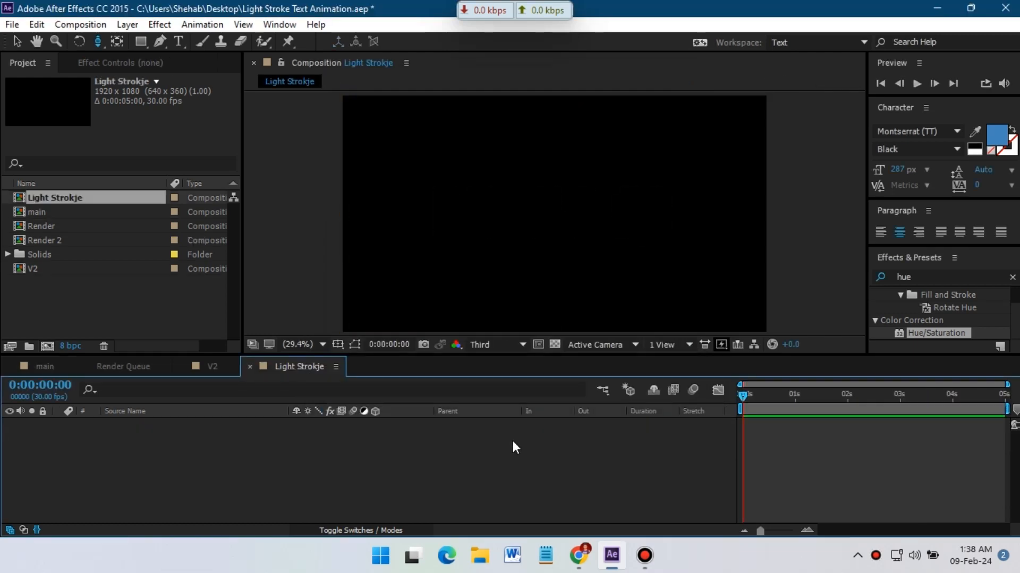
# Create a new text layer in the composition reading LIGHT.
pyautogui.rightClick(165, 484)
pyautogui.moveTo(235, 339)
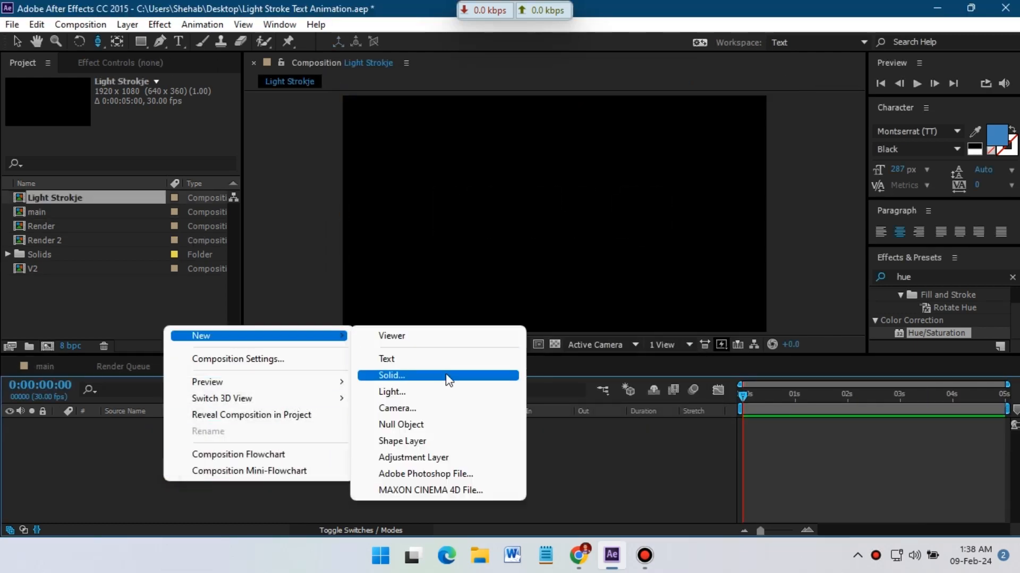
pyautogui.click(422, 361)
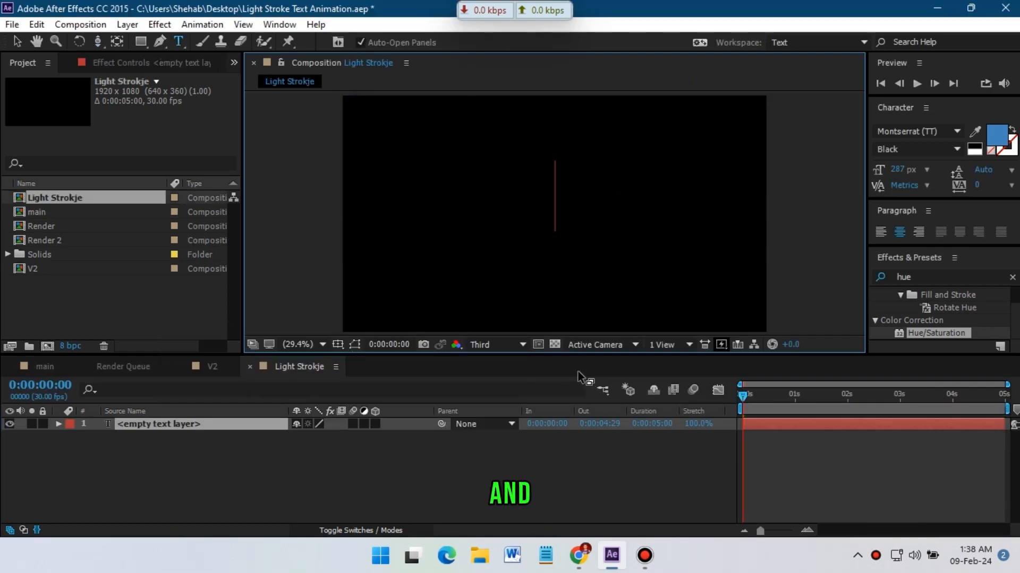
pyautogui.write('LIGHT')
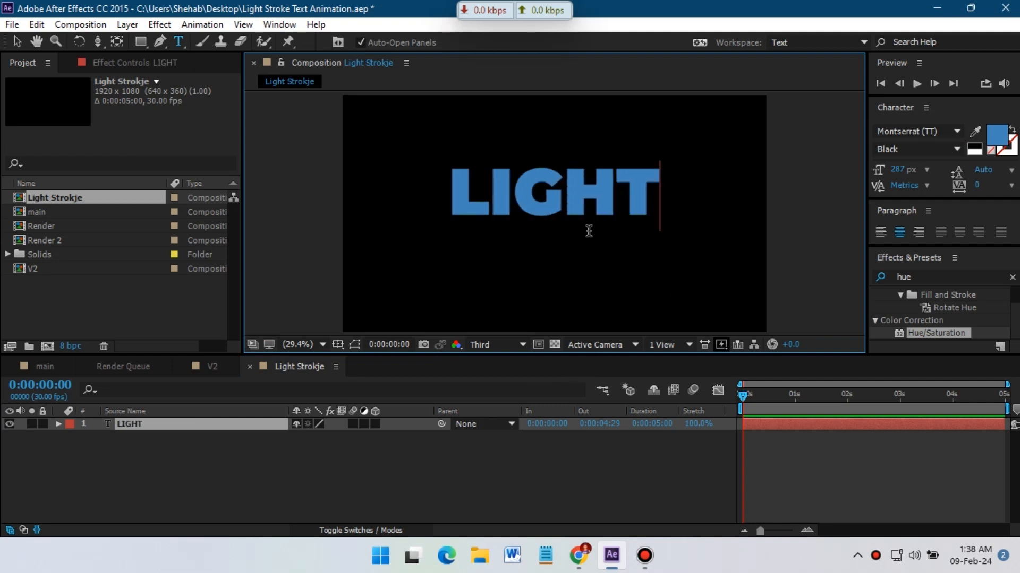
# Align the LIGHT text layer to the horizontal and vertical centre of the composition.
pyautogui.click(133, 425)
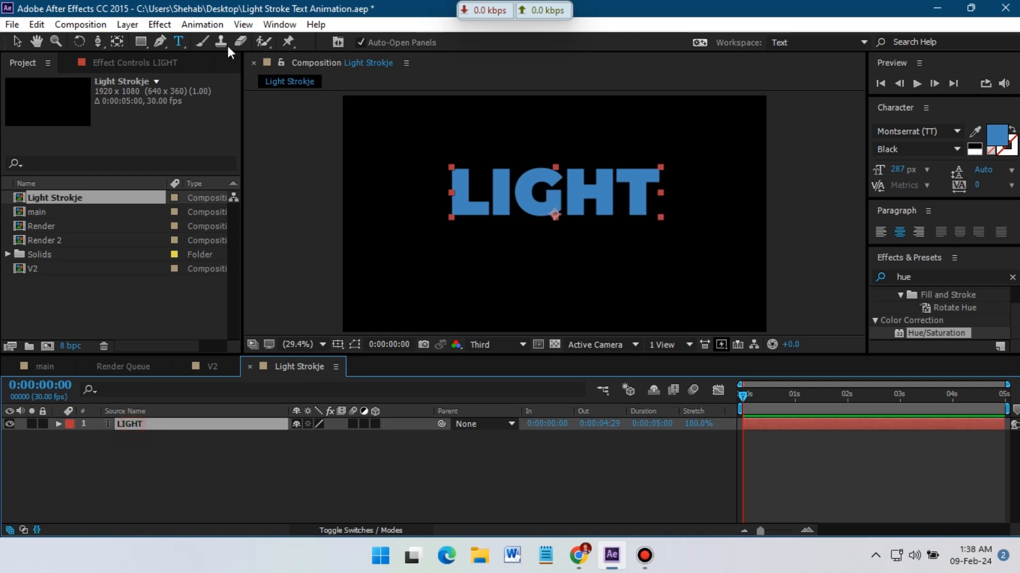
pyautogui.click(279, 25)
pyautogui.click(319, 104)
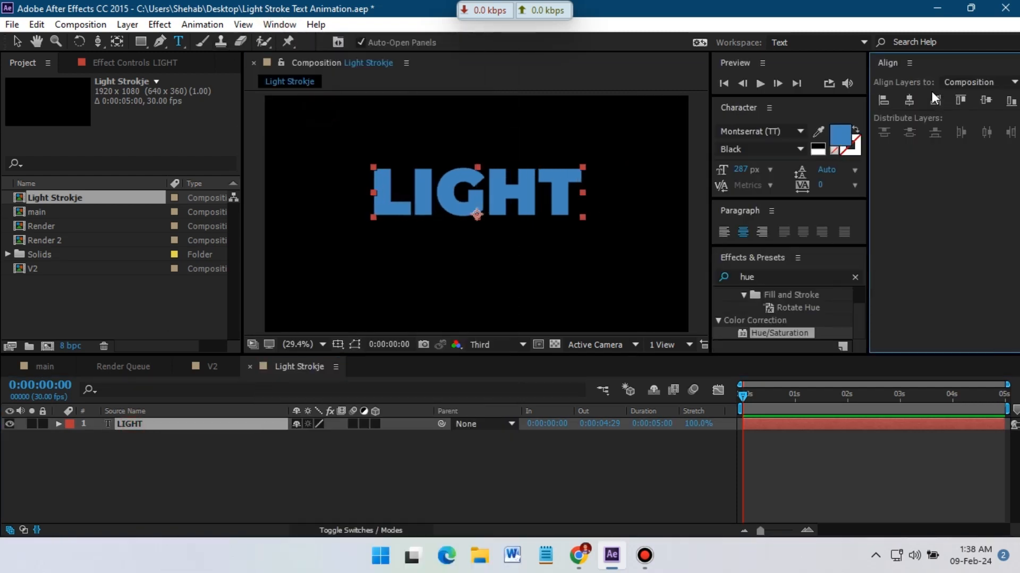
pyautogui.click(908, 99)
pyautogui.click(985, 101)
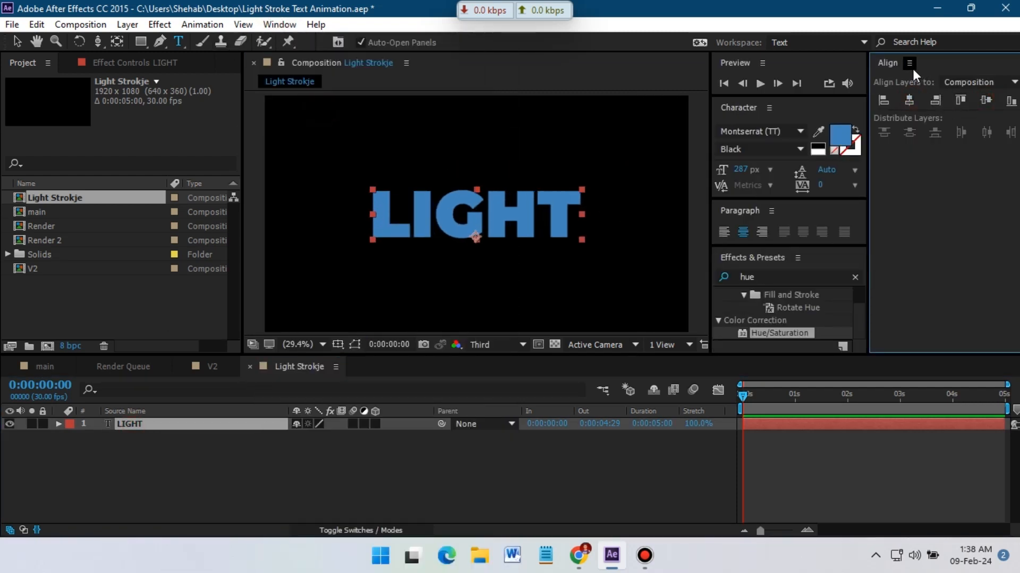
pyautogui.click(909, 63)
pyautogui.click(823, 68)
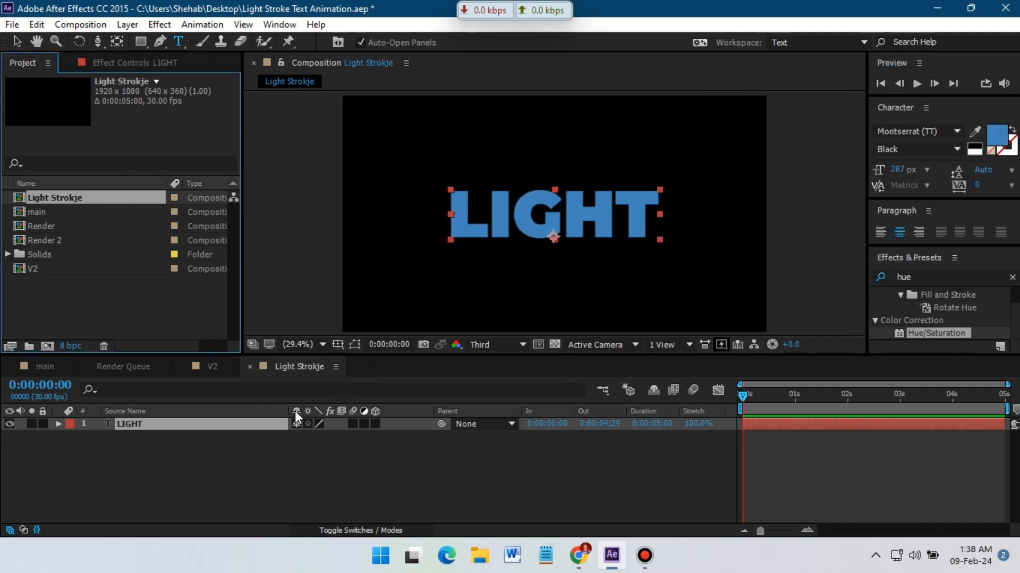
# Create masks from the LIGHT text and delete the original text layer.
pyautogui.rightClick(113, 425)
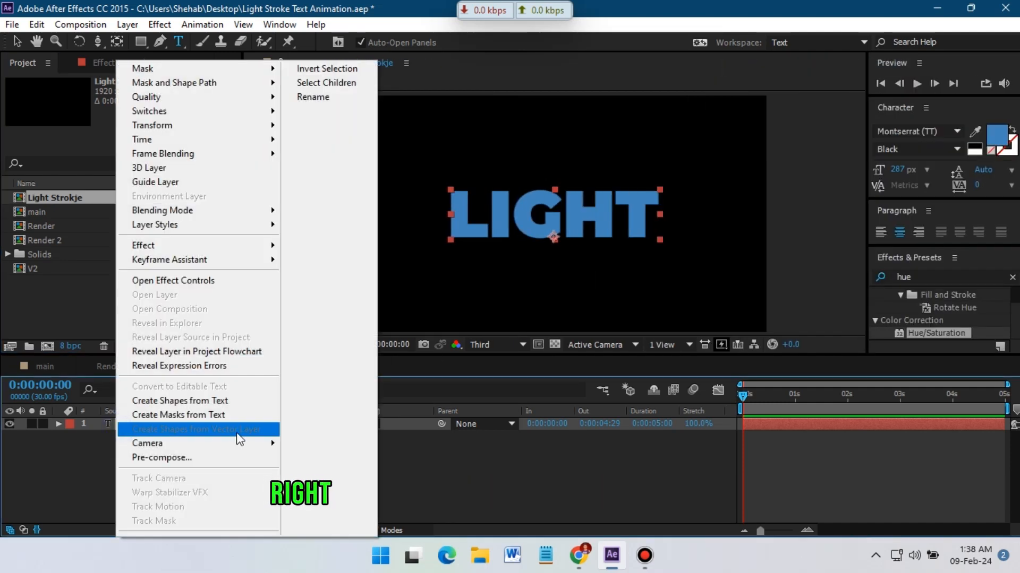
pyautogui.click(189, 416)
pyautogui.click(129, 440)
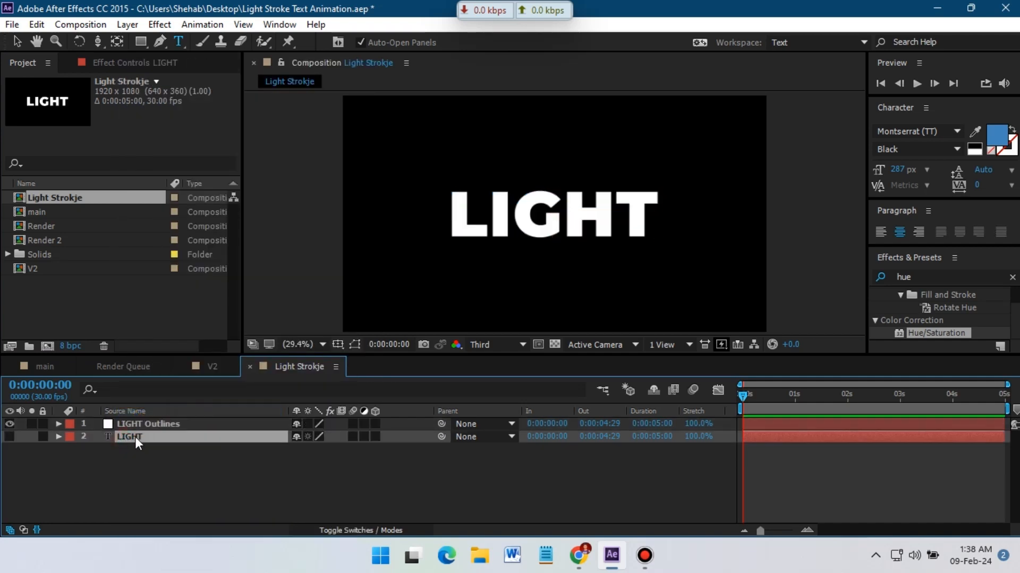
pyautogui.press('Delete')
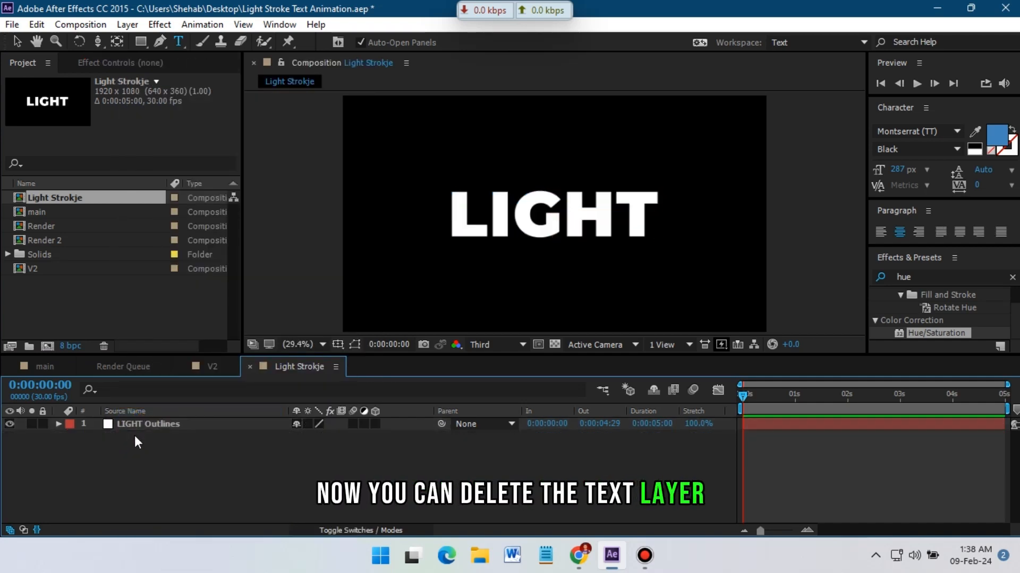
# Search the effects for stro and apply the Stroke effect to the LIGHT Outlines layer.
pyautogui.click(138, 426)
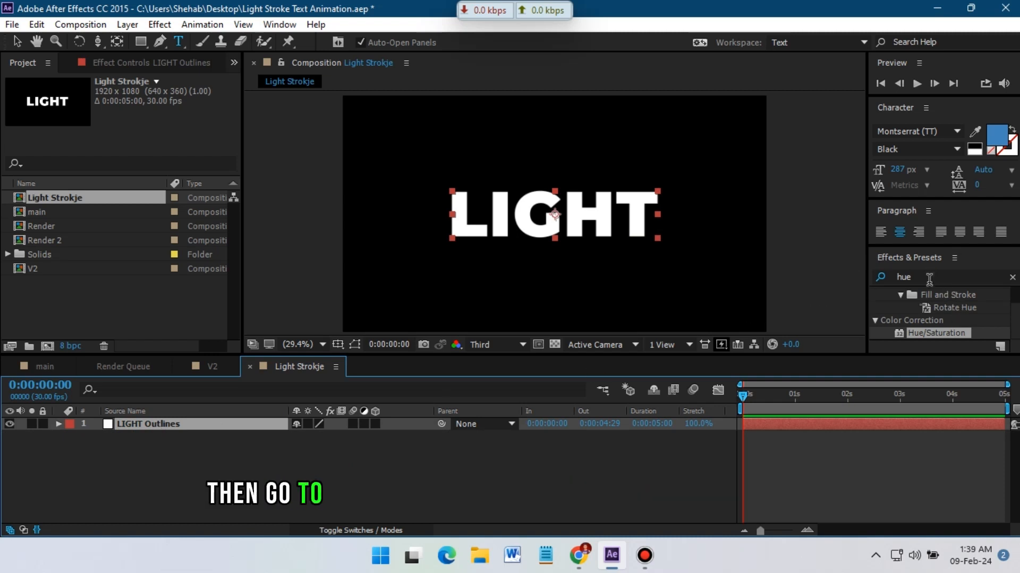
pyautogui.click(901, 278)
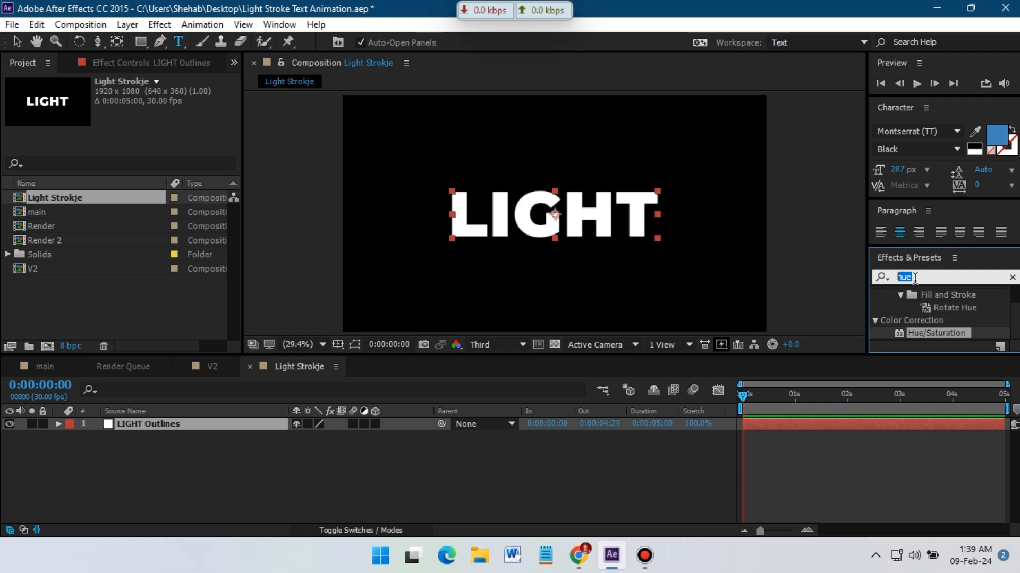
pyautogui.write('str')
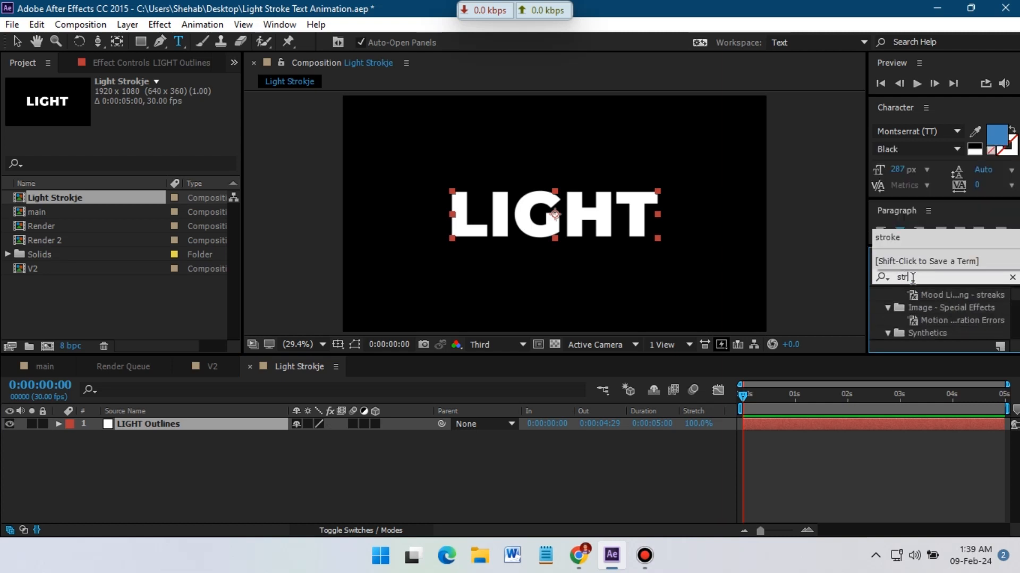
pyautogui.write('o')
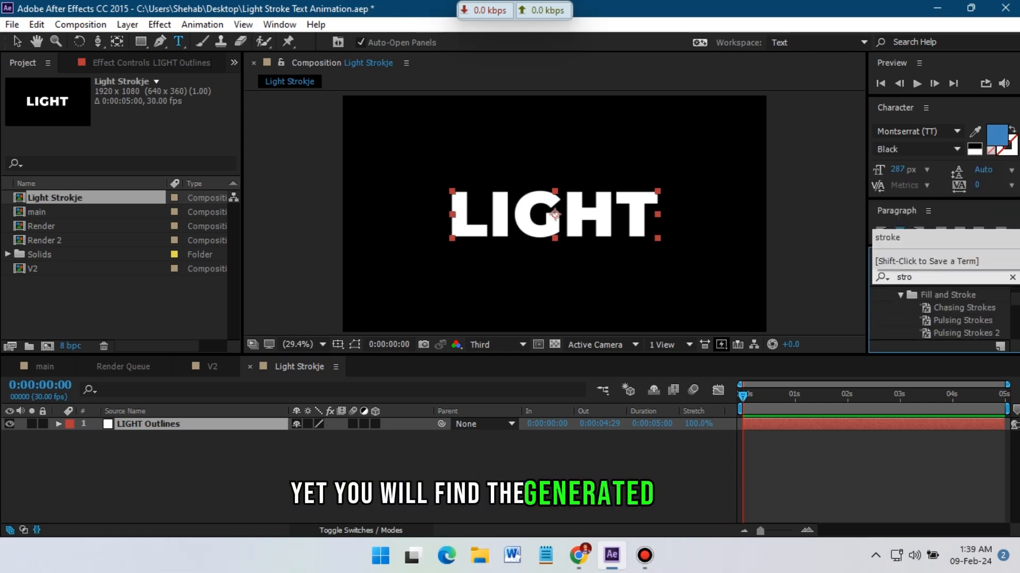
pyautogui.scroll(-6, 976, 313)
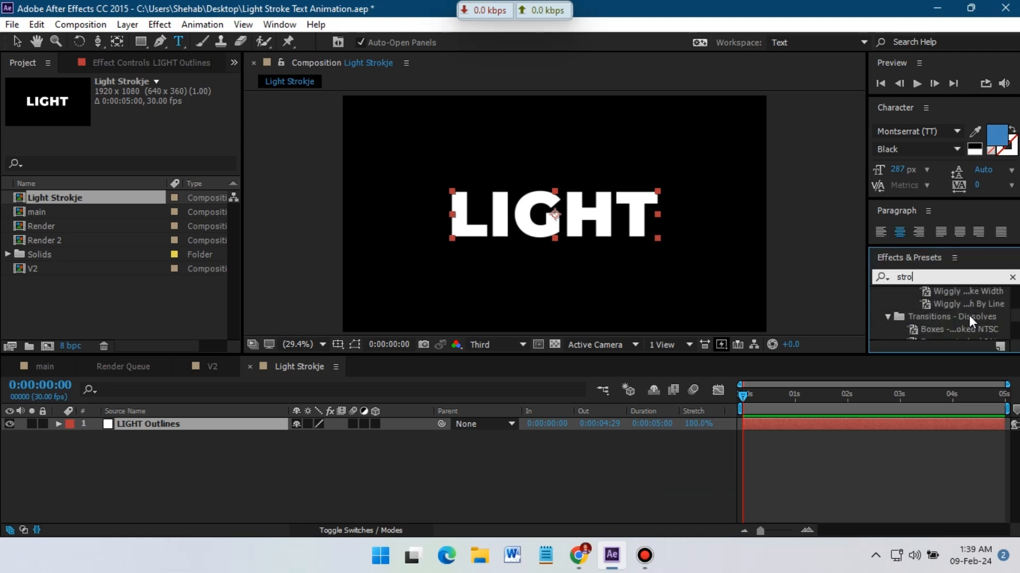
pyautogui.click(922, 335)
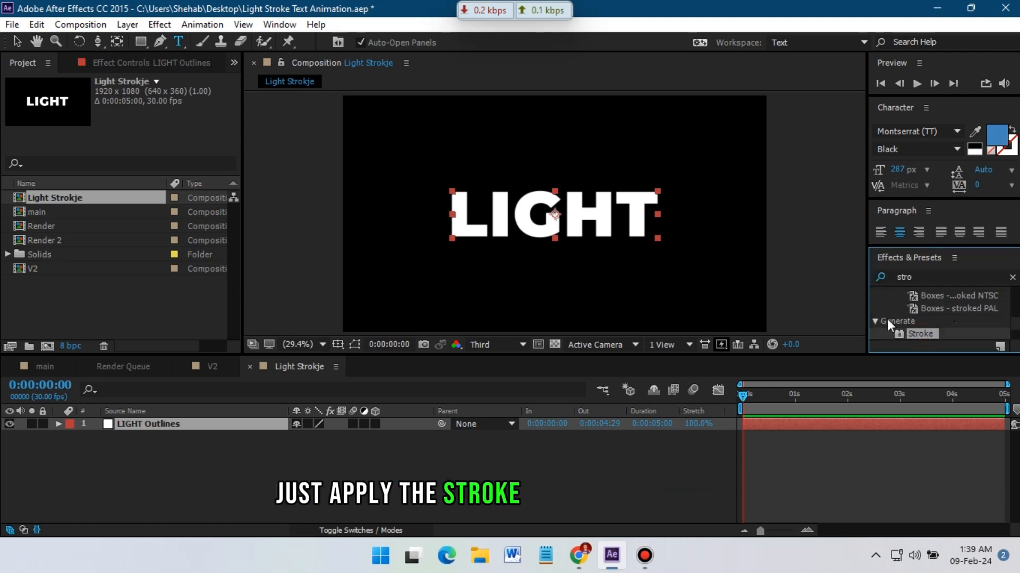
pyautogui.moveTo(923, 334)
pyautogui.mouseDown()
pyautogui.moveTo(106, 430)
pyautogui.moveTo(136, 426)
pyautogui.mouseUp()
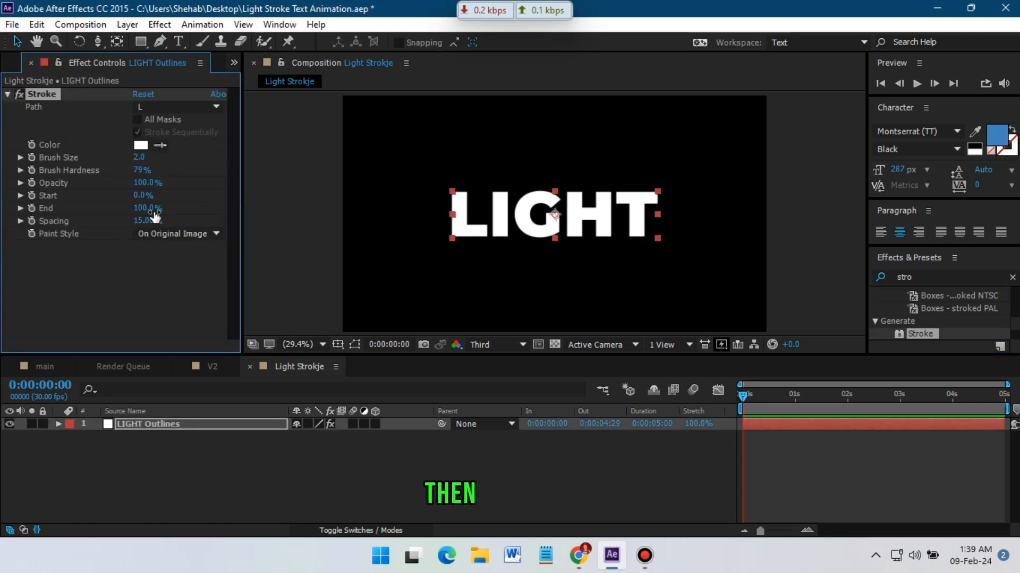
# Set the stroke's Brush Hardness to 100% and Brush Size to 4.
pyautogui.moveTo(138, 172); pyautogui.dragTo(273, 167)
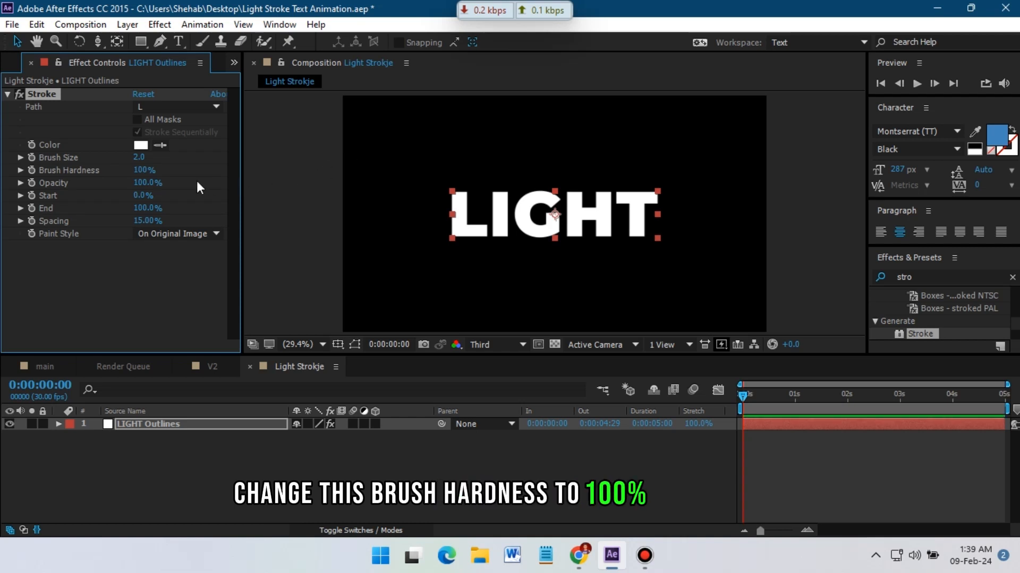
pyautogui.click(140, 158)
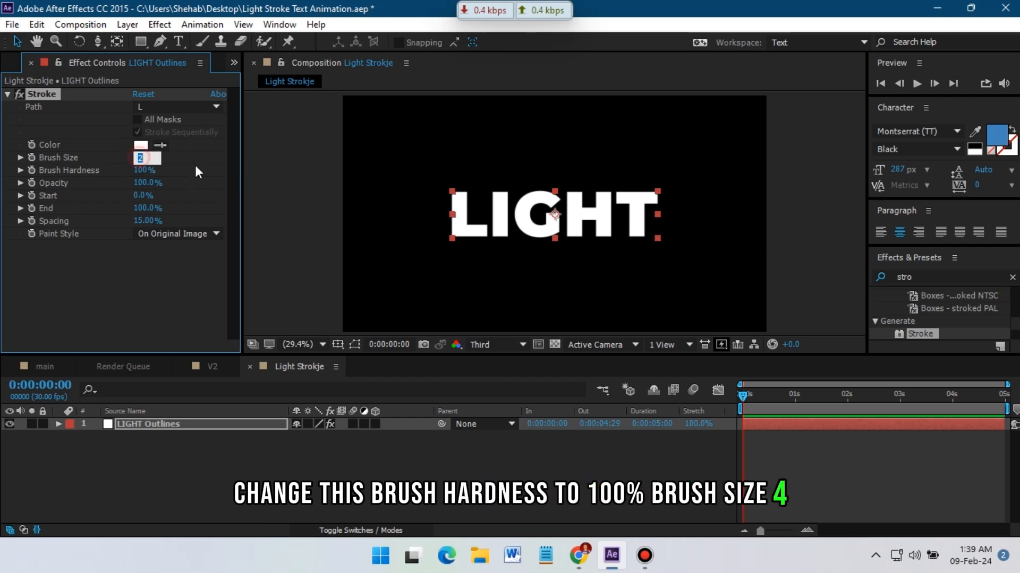
pyautogui.write('4')
pyautogui.press('Return')
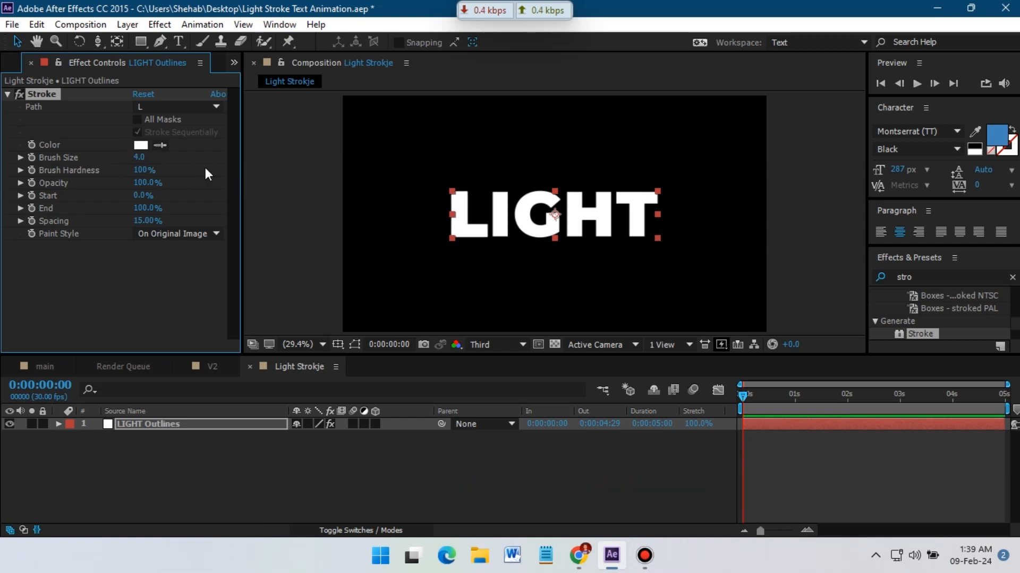
# Enable All Masks, set Paint Style to On Transparent, and turn off Stroke Sequentially.
pyautogui.click(137, 119)
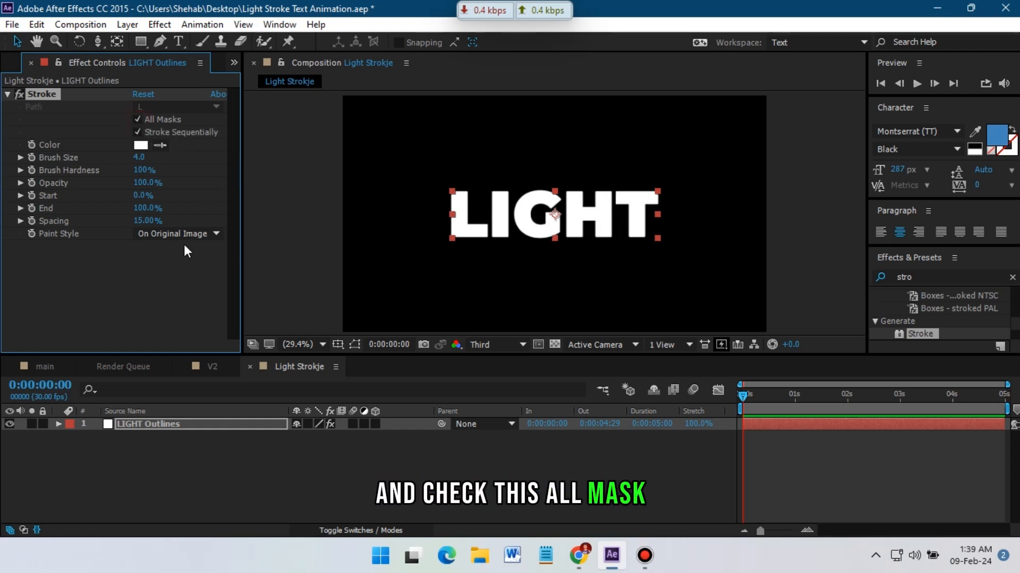
pyautogui.click(168, 234)
pyautogui.click(190, 267)
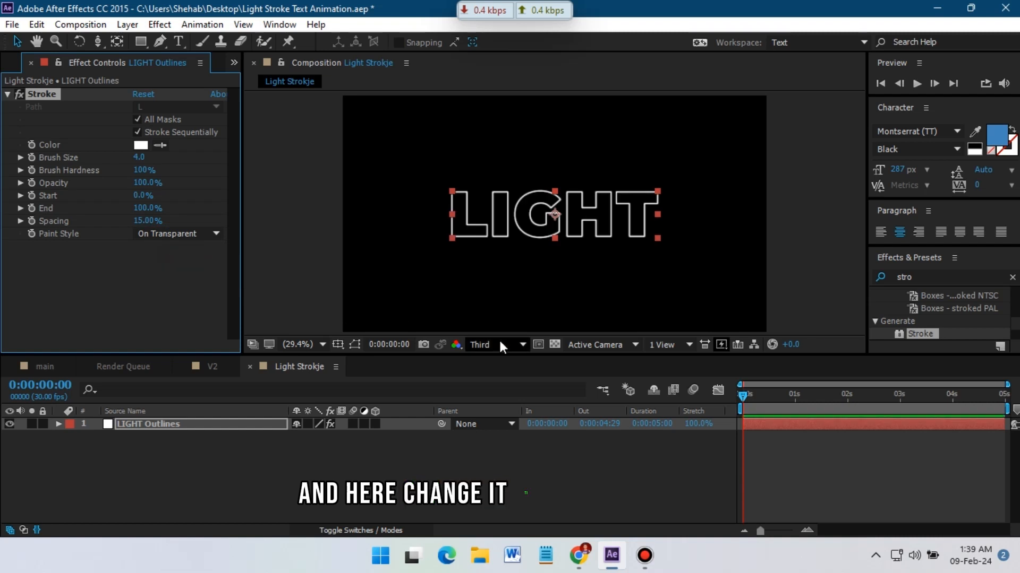
pyautogui.click(137, 132)
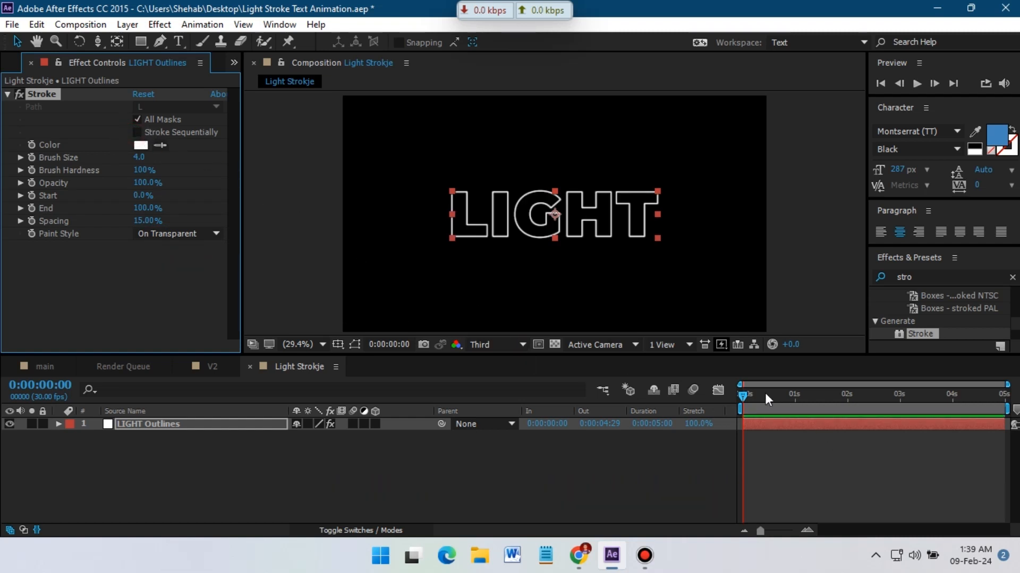
# Keyframe the stroke's End from 0% at the start to 100% at 3 seconds.
pyautogui.moveTo(741, 393); pyautogui.dragTo(716, 403)
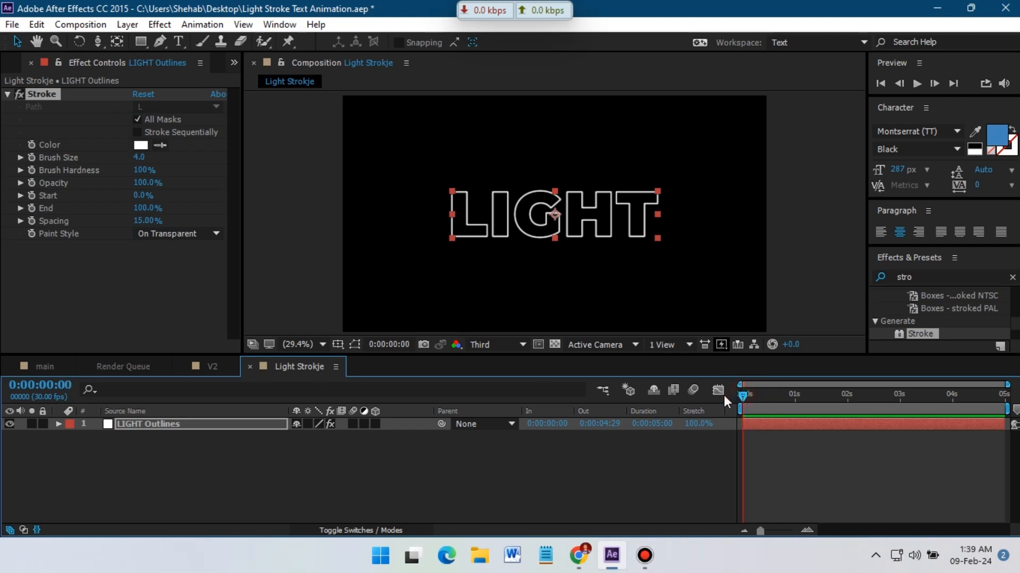
pyautogui.moveTo(145, 209); pyautogui.dragTo(31, 214)
pyautogui.click(32, 210)
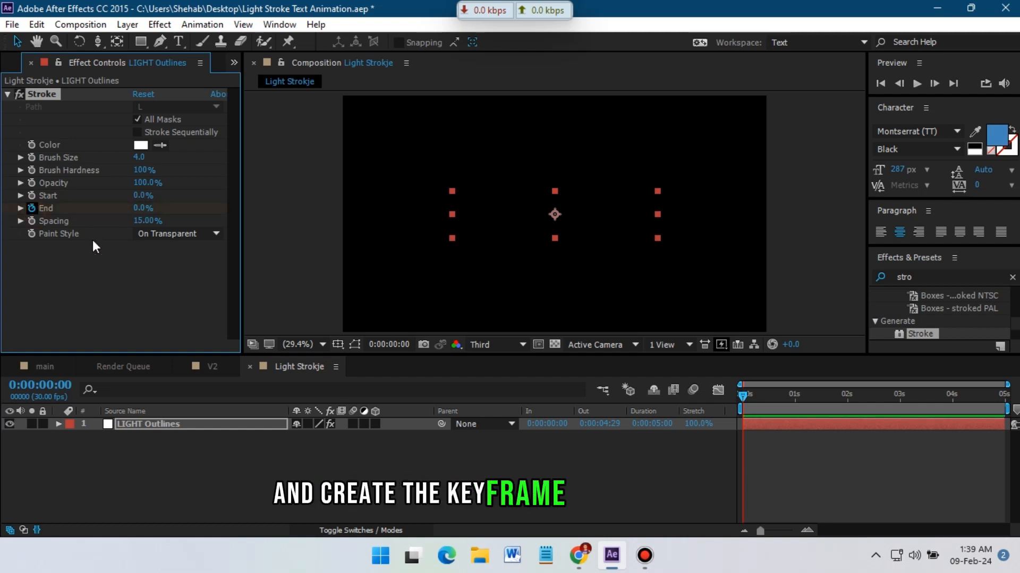
pyautogui.click(900, 406)
pyautogui.moveTo(143, 209); pyautogui.dragTo(302, 207)
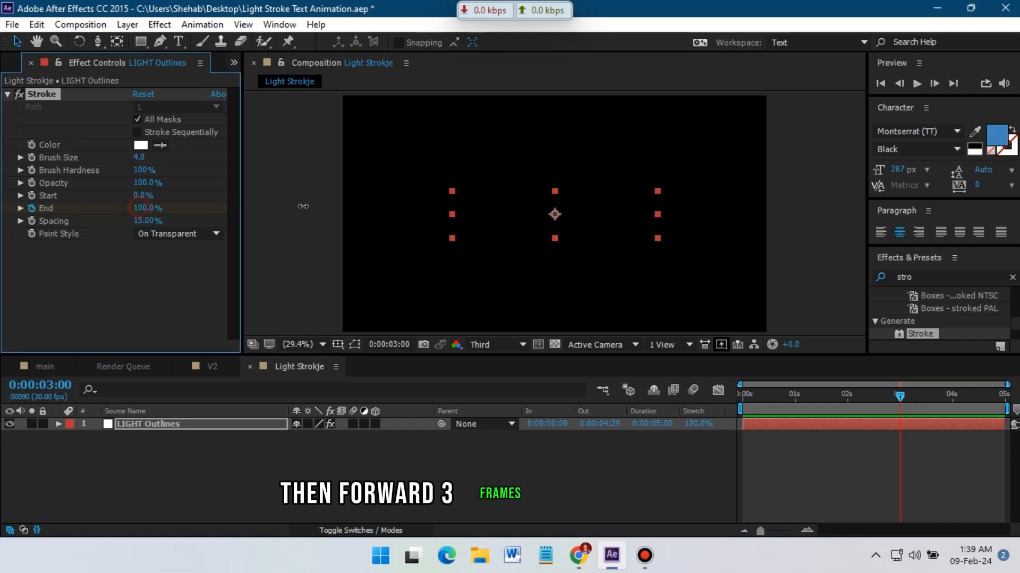
# Create a new solid layer named Flare in the composition.
pyautogui.moveTo(891, 398)
pyautogui.mouseDown()
pyautogui.moveTo(769, 412)
pyautogui.moveTo(871, 414)
pyautogui.moveTo(817, 419)
pyautogui.moveTo(826, 423)
pyautogui.moveTo(786, 406)
pyautogui.moveTo(732, 412)
pyautogui.mouseUp()
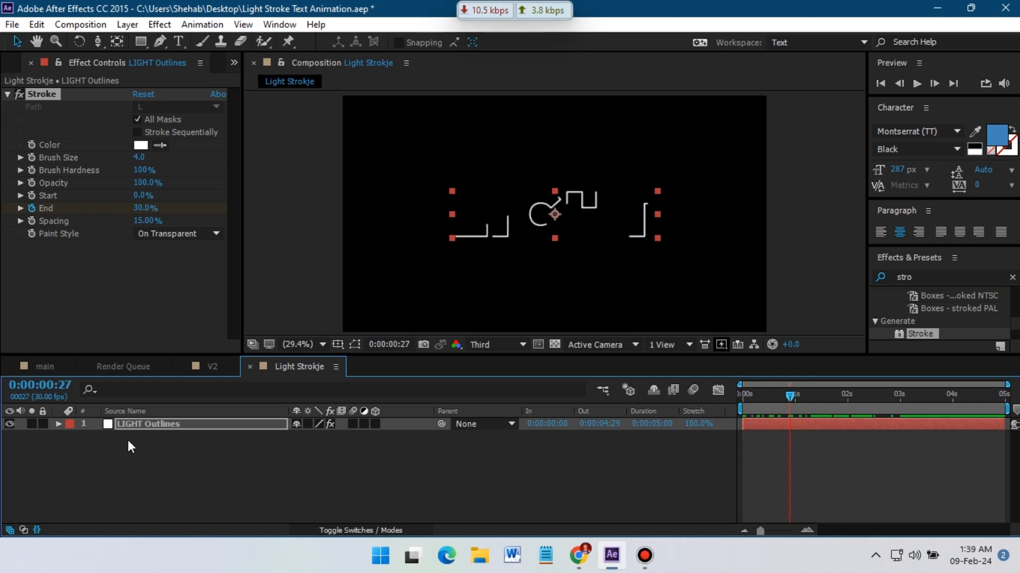
pyautogui.click(114, 444)
pyautogui.rightClick(148, 459)
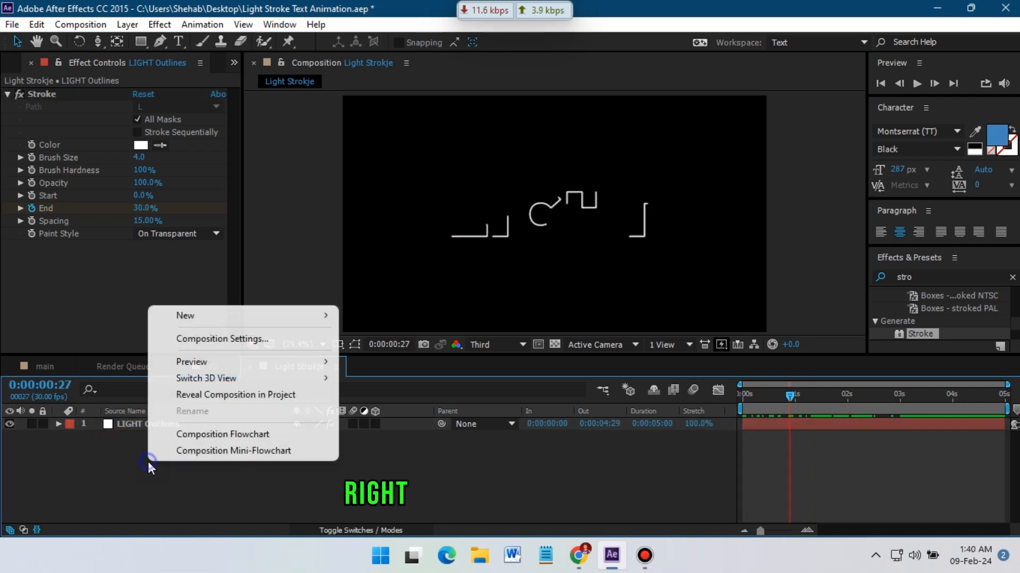
pyautogui.moveTo(228, 317)
pyautogui.click(409, 354)
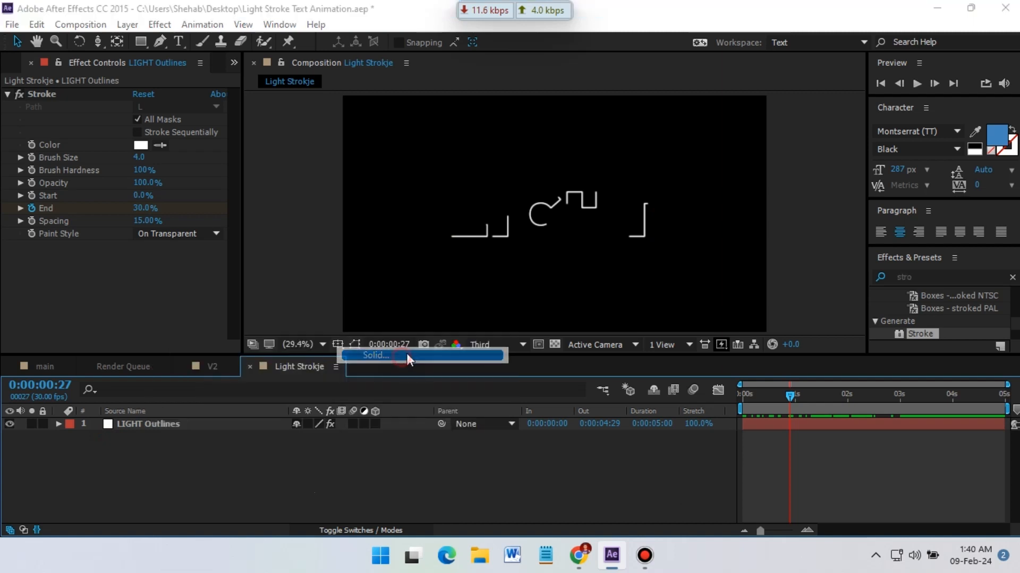
pyautogui.write('Flare')
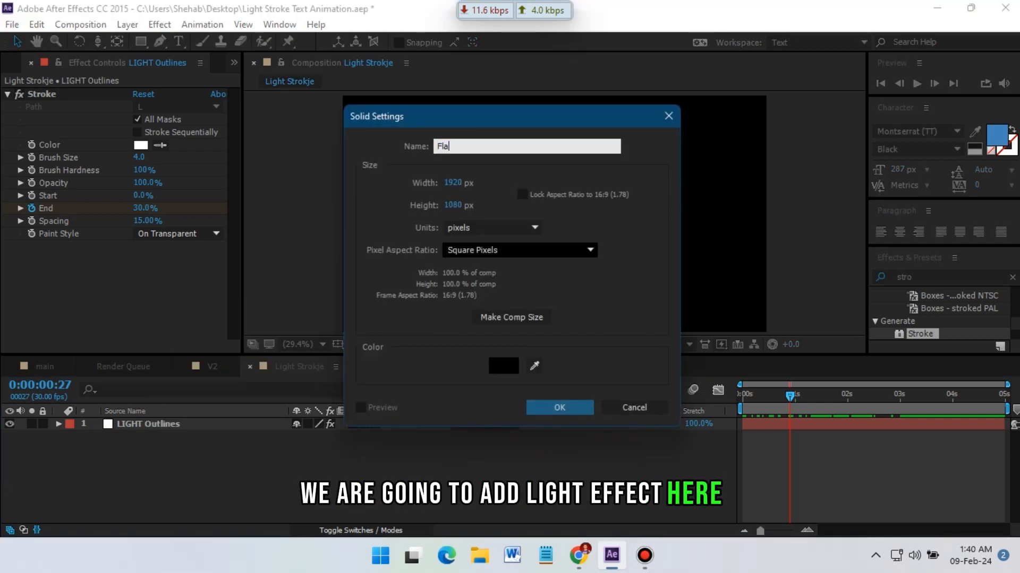
pyautogui.click(553, 411)
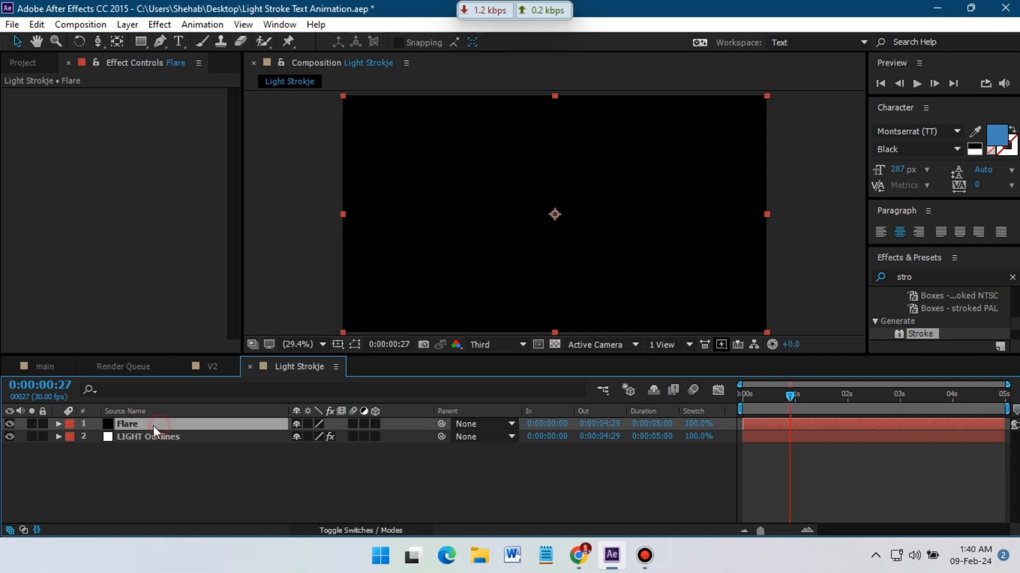
# Search the effects for flare and apply Lens Flare to the Flare layer.
pyautogui.click(924, 279)
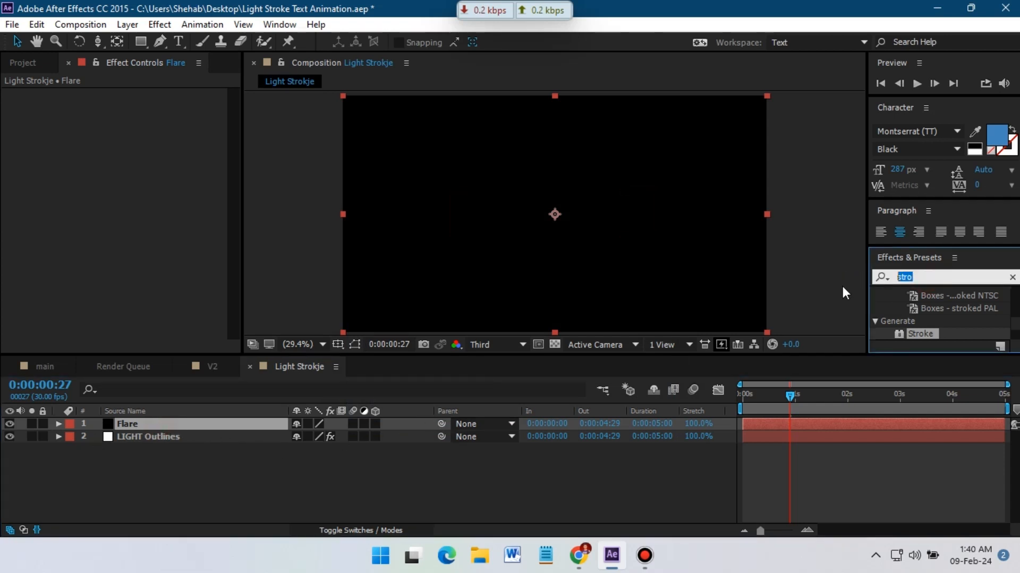
pyautogui.write('flare')
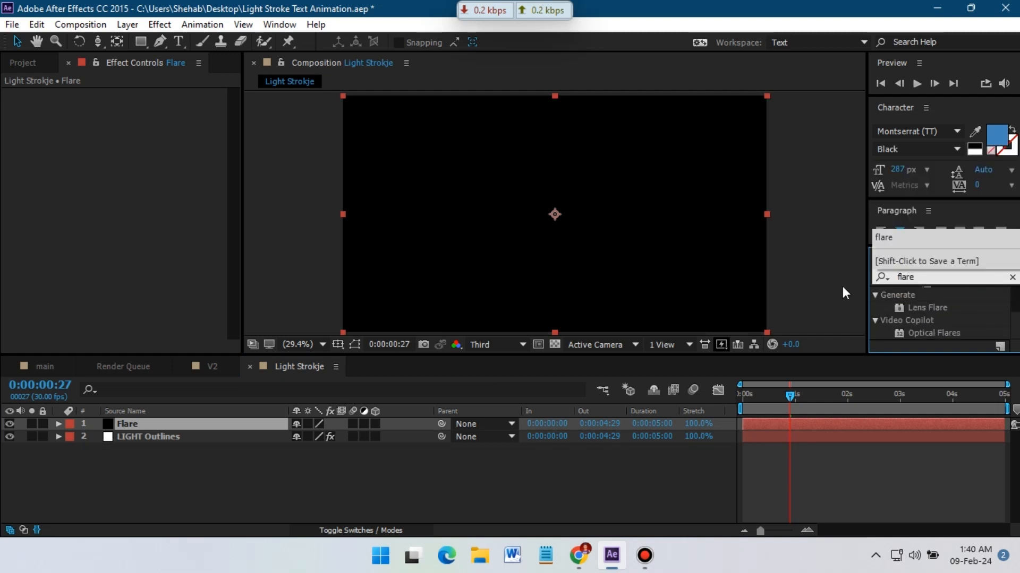
pyautogui.click(932, 308)
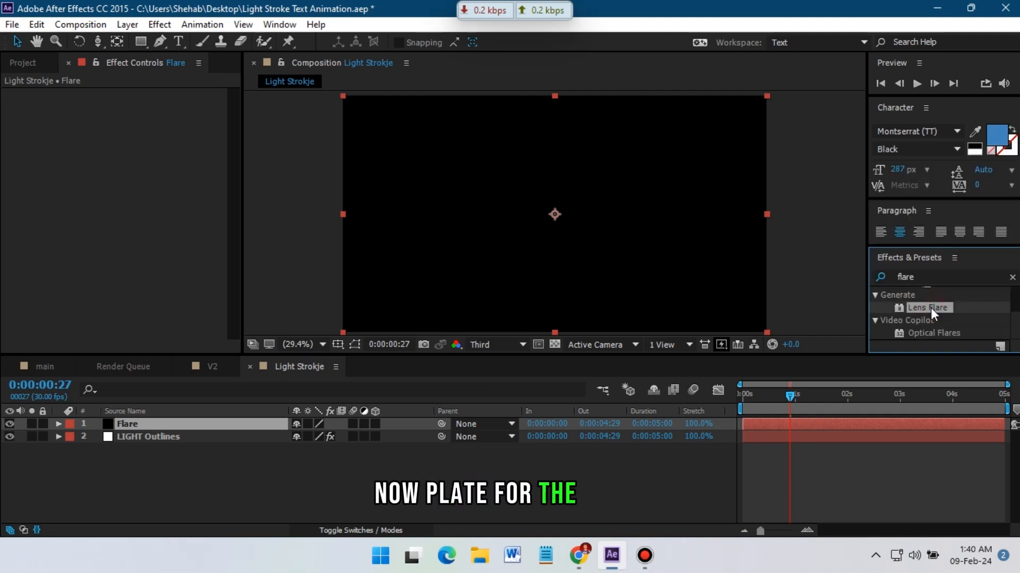
pyautogui.moveTo(931, 308); pyautogui.dragTo(126, 425)
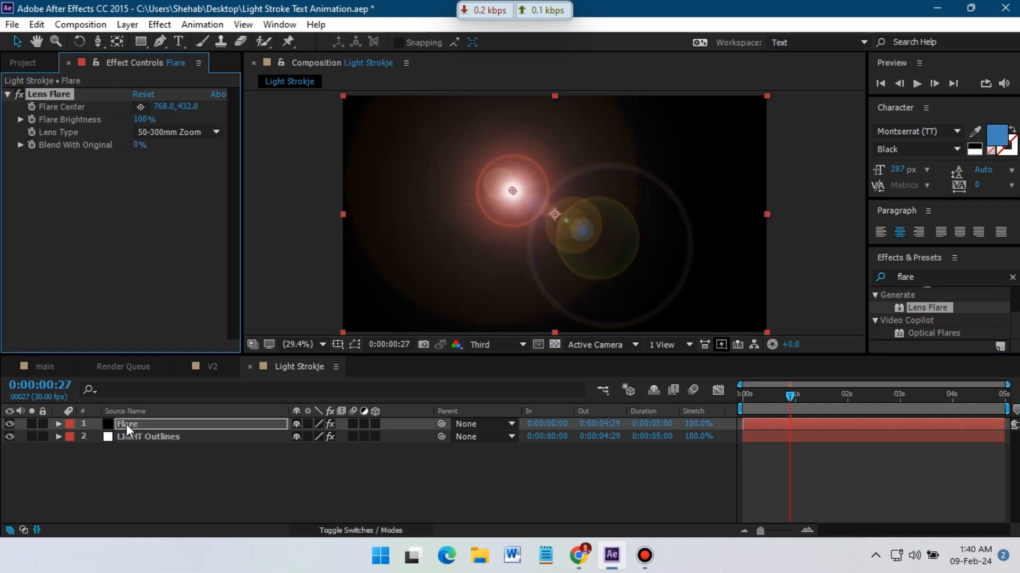
# Set the Flare layer's blending mode to Screen.
pyautogui.click(24, 531)
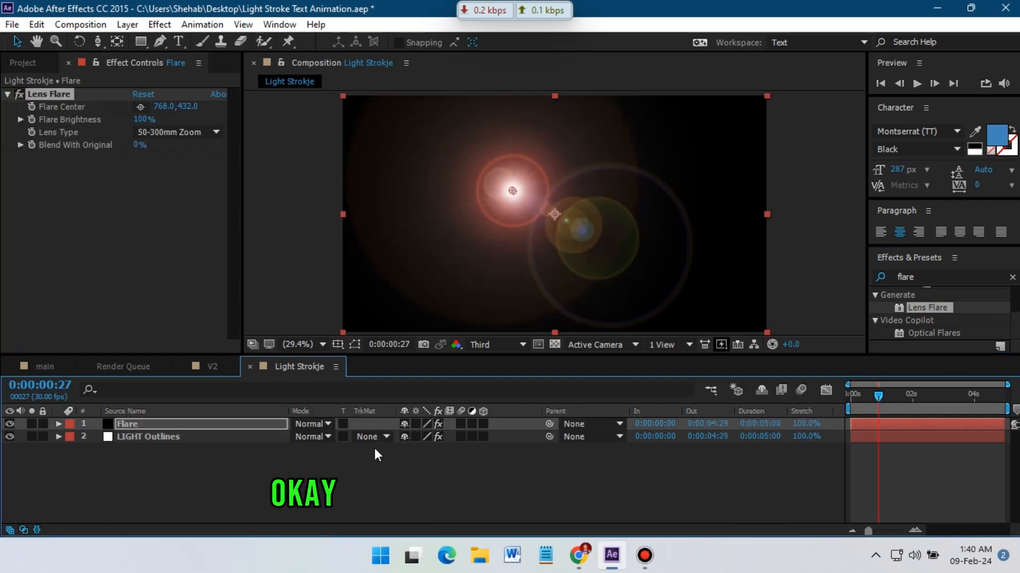
pyautogui.click(315, 424)
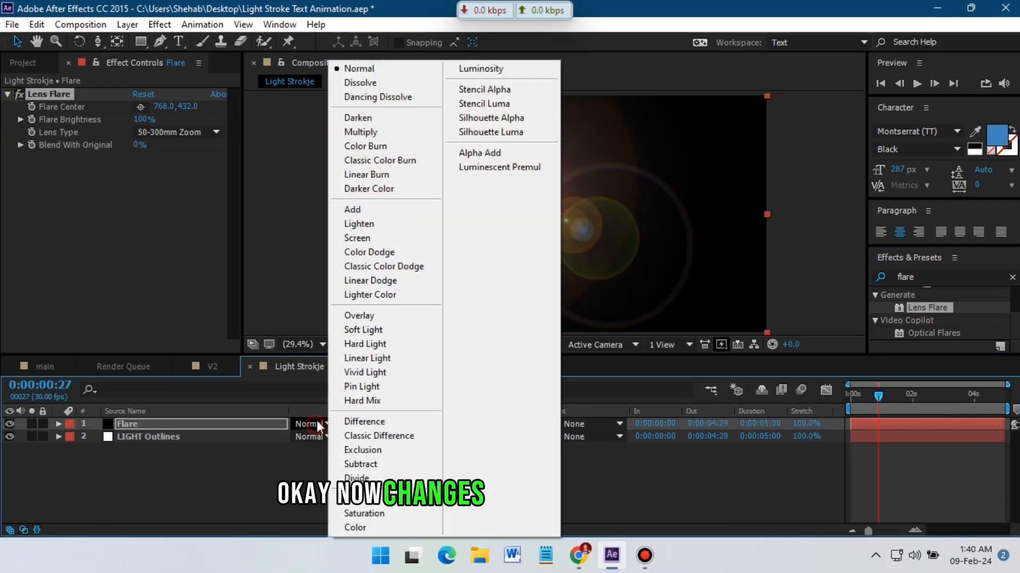
pyautogui.click(375, 239)
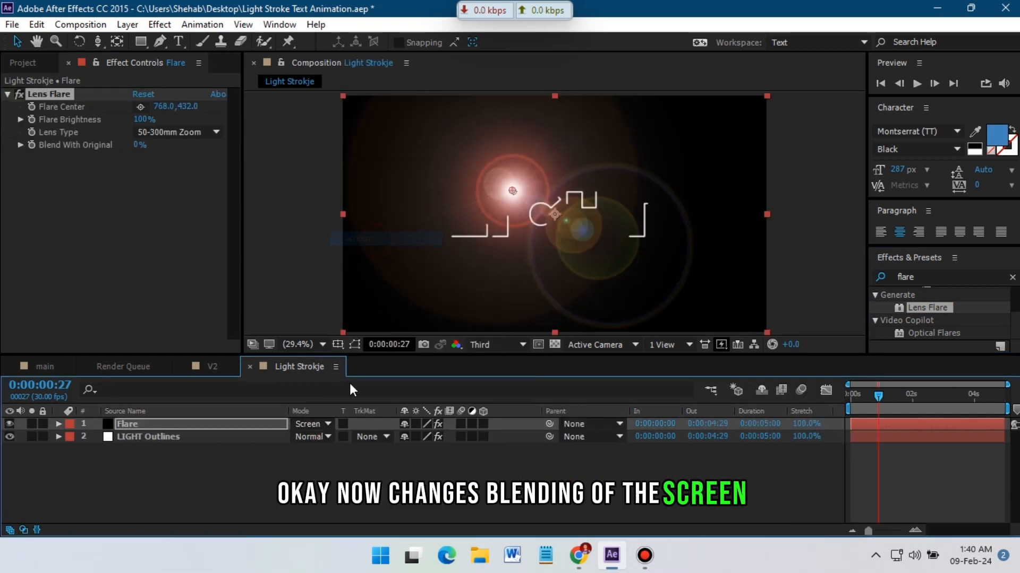
pyautogui.click(24, 530)
pyautogui.click(24, 530)
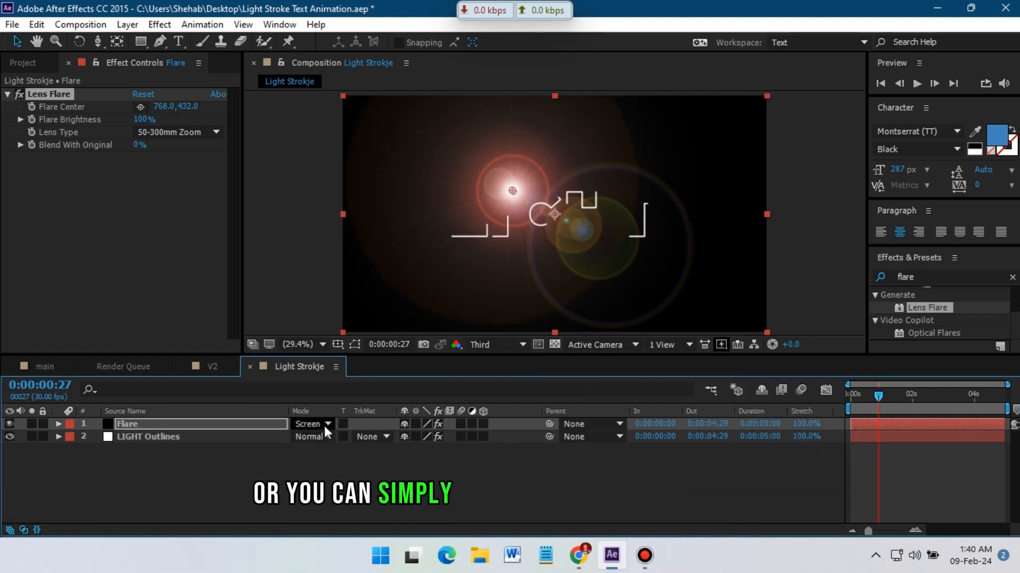
pyautogui.click(23, 529)
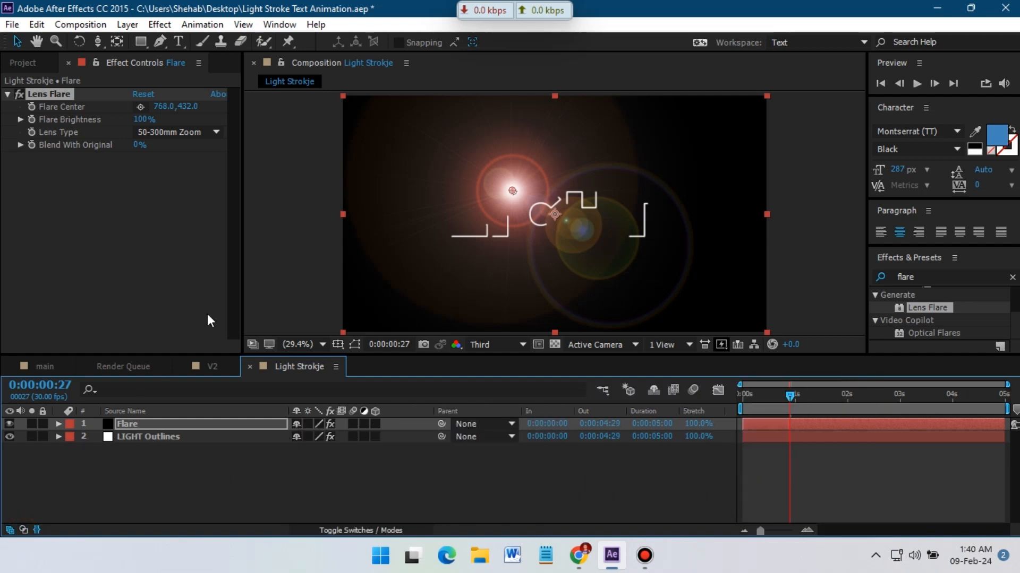
# Set the Lens Flare's Flare Brightness to 10%.
pyautogui.click(141, 122)
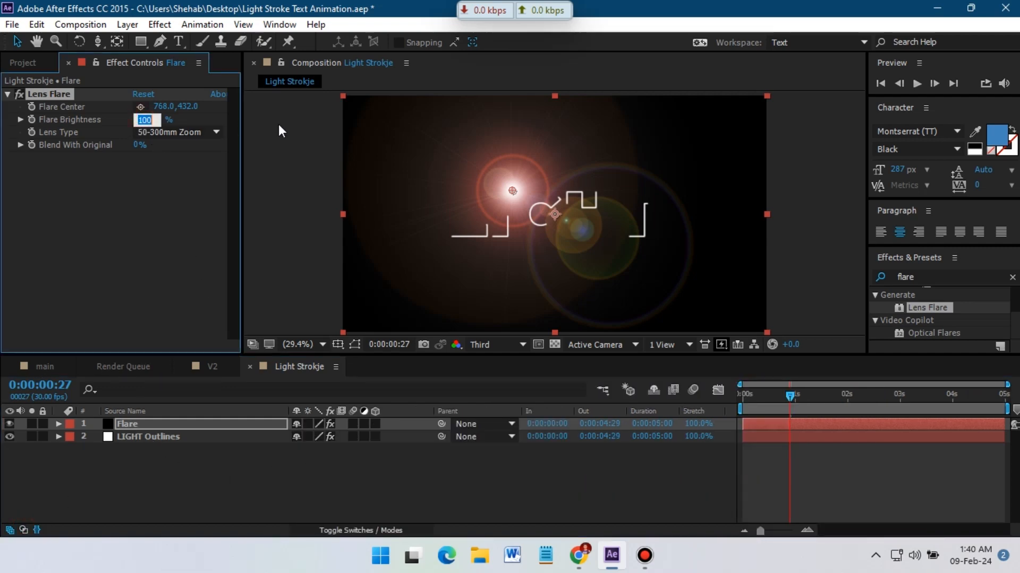
pyautogui.write('1')
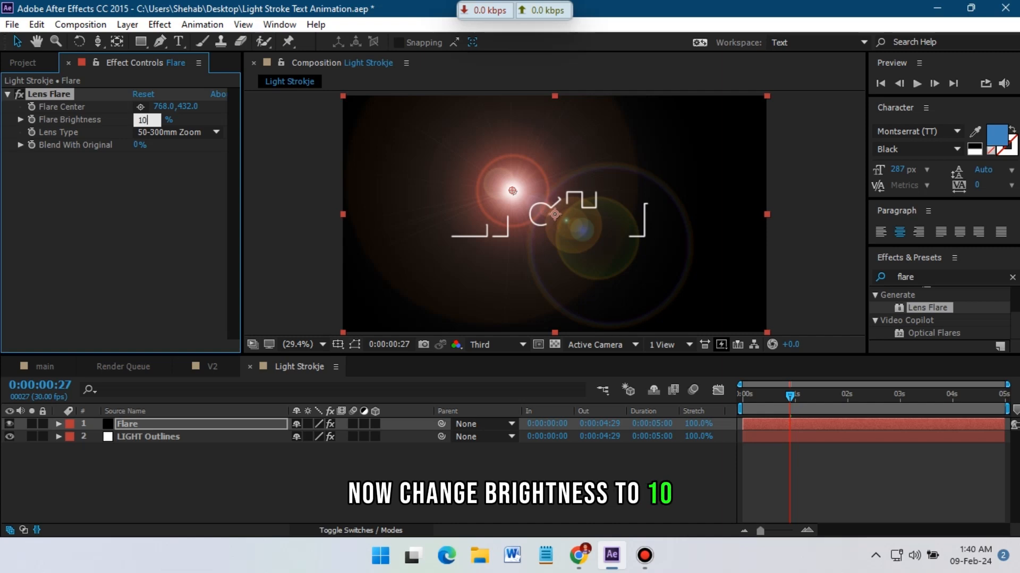
pyautogui.write('0')
pyautogui.press('Return')
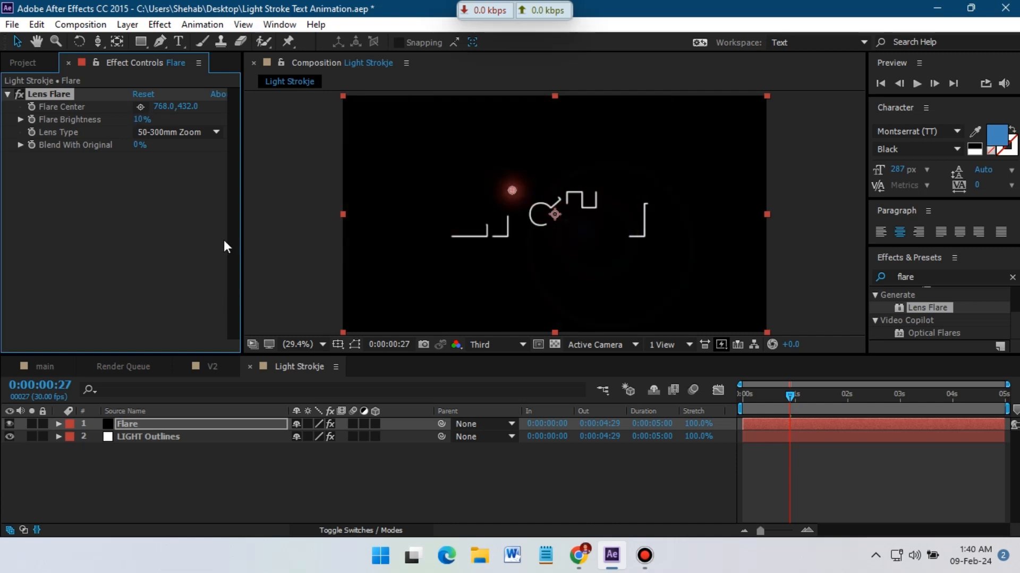
# Reveal and review the masks of the LIGHT Outlines layer.
pyautogui.click(167, 134)
pyautogui.click(193, 149)
pyautogui.click(132, 440)
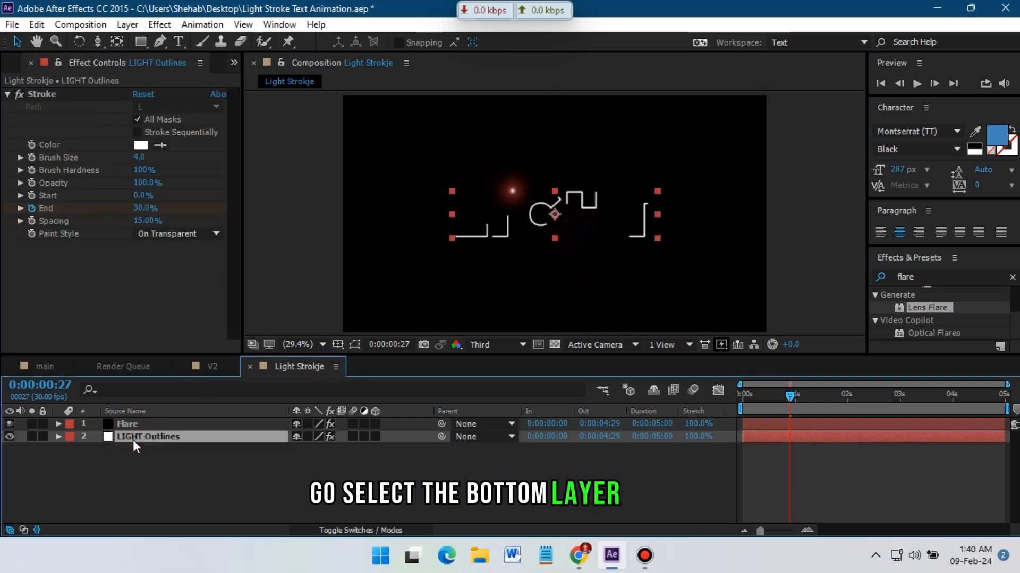
pyautogui.press('m')
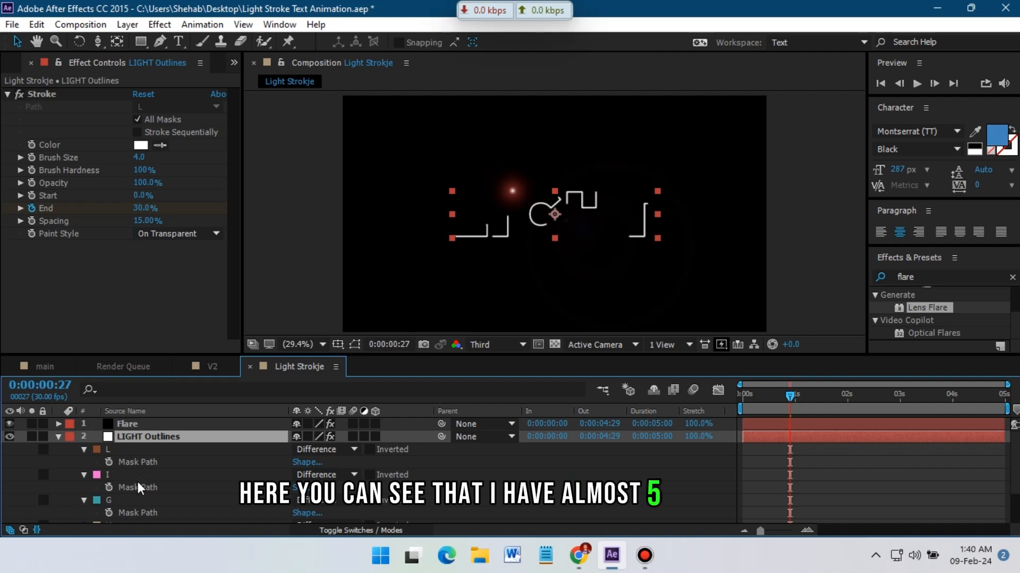
pyautogui.scroll(-4, 139, 498)
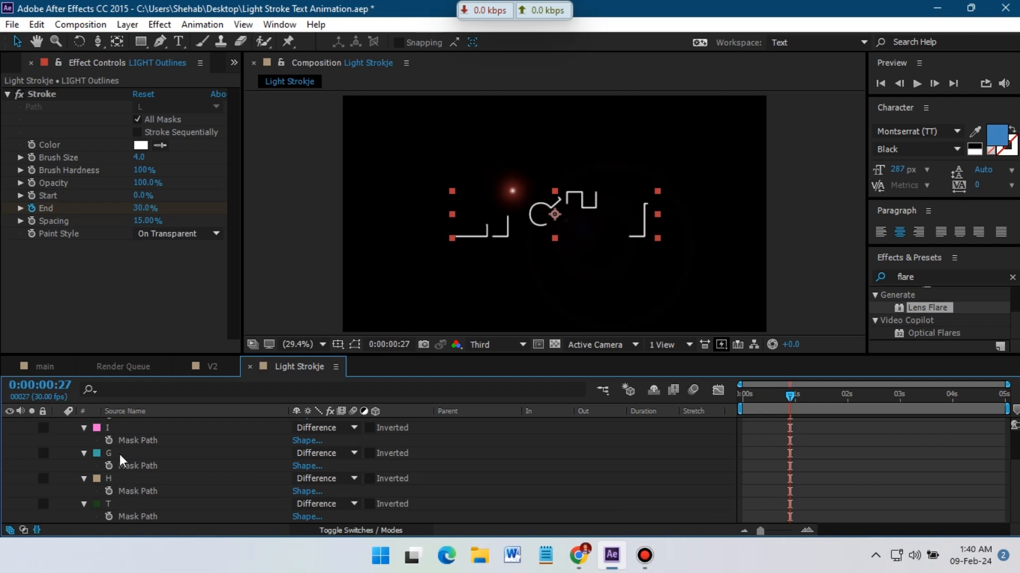
pyautogui.scroll(1, 123, 434)
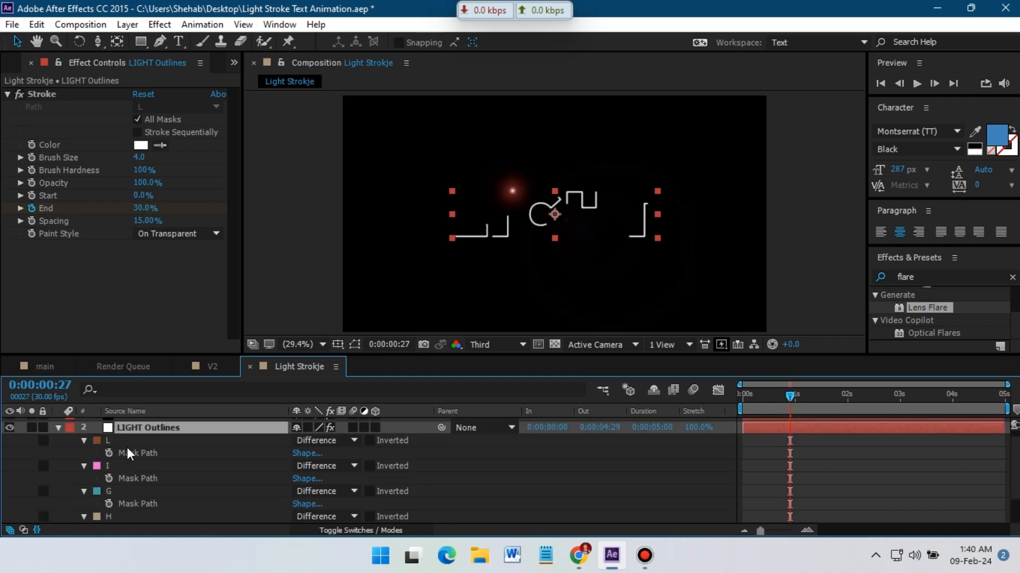
pyautogui.scroll(1, 122, 448)
# Duplicate the Flare layer four times to make five Flare layers.
pyautogui.click(136, 428)
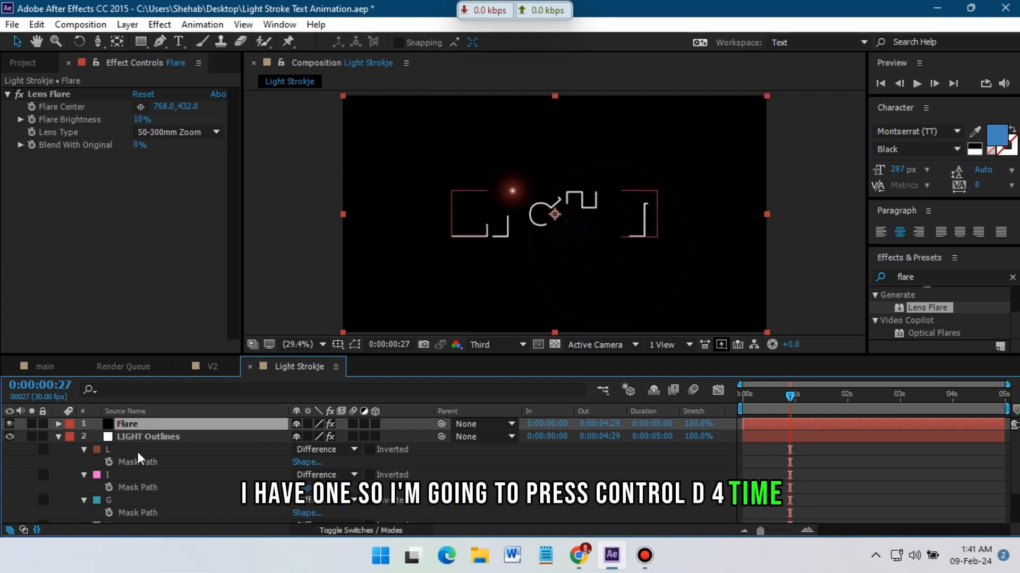
pyautogui.hotkey('ctrl', 'd')
pyautogui.hotkey('ctrl', 'd')
pyautogui.hotkey('ctrl', 'd')
pyautogui.hotkey('ctrl', 'd')
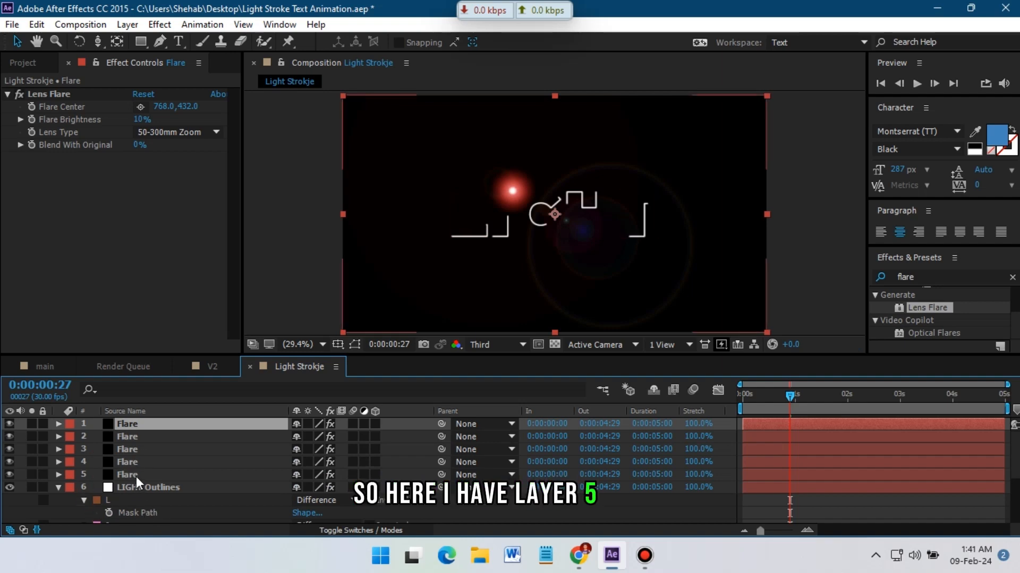
# Select all five Flare layers and filter the timeline for flare center.
pyautogui.click(136, 477)
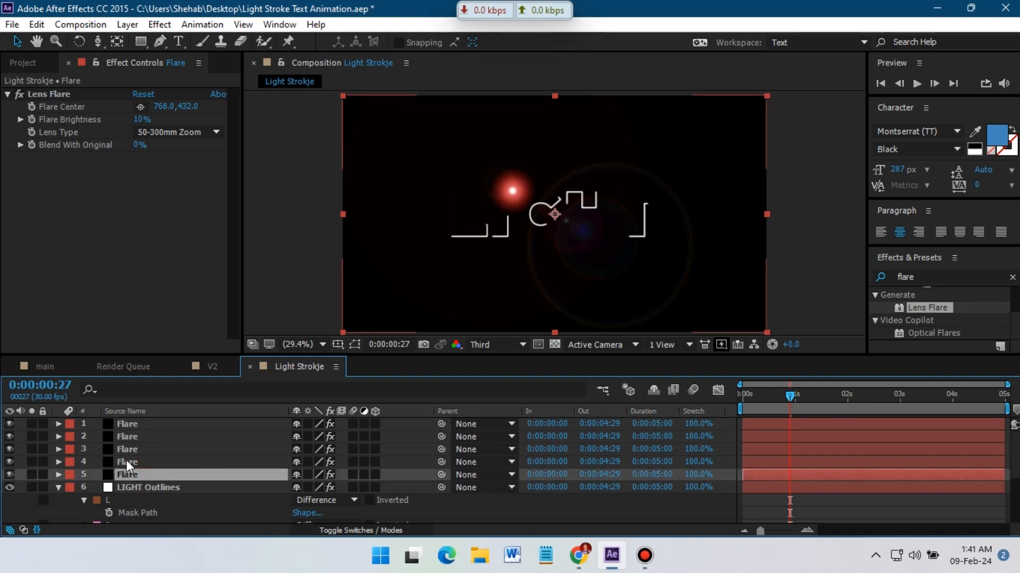
pyautogui.keyDown('shift'); pyautogui.click(133, 424); pyautogui.keyUp('shift')
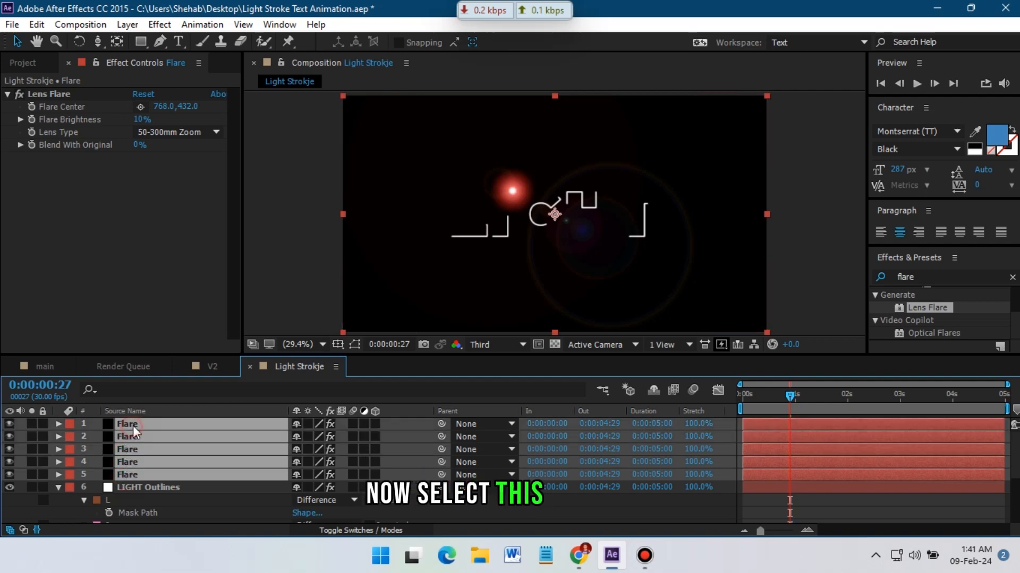
pyautogui.click(123, 390)
pyautogui.write('f')
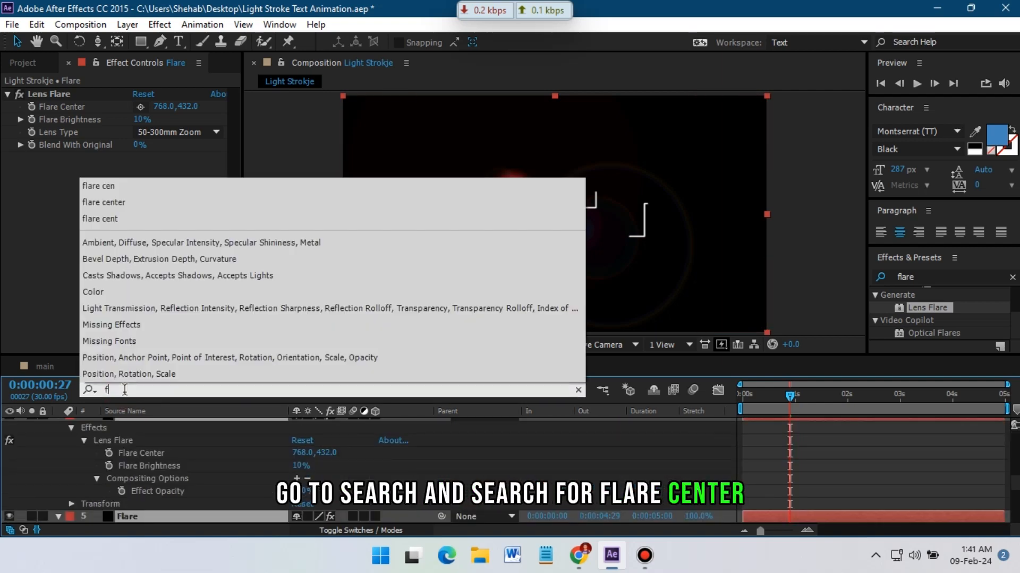
pyautogui.write('lare cen')
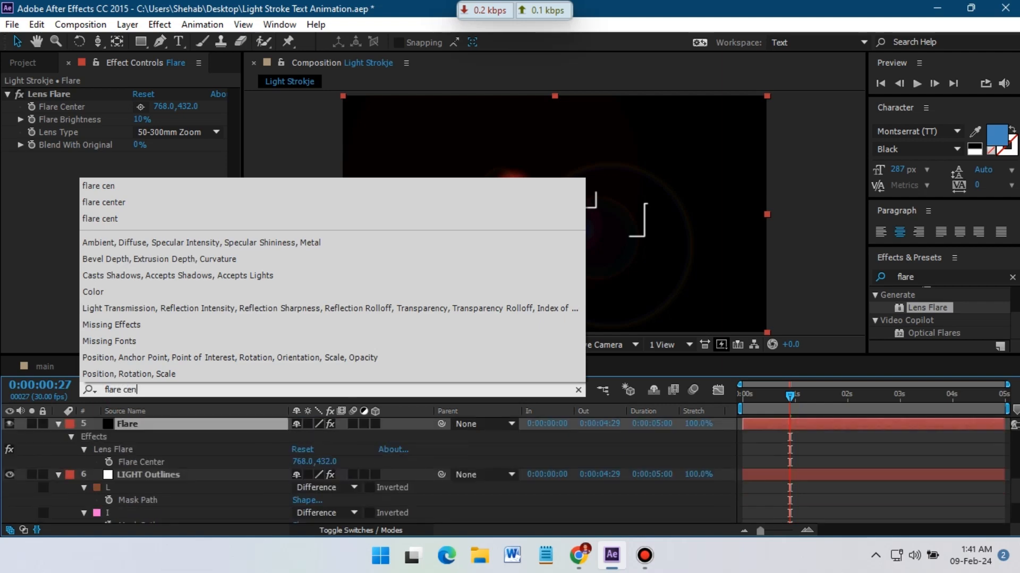
pyautogui.write('ter')
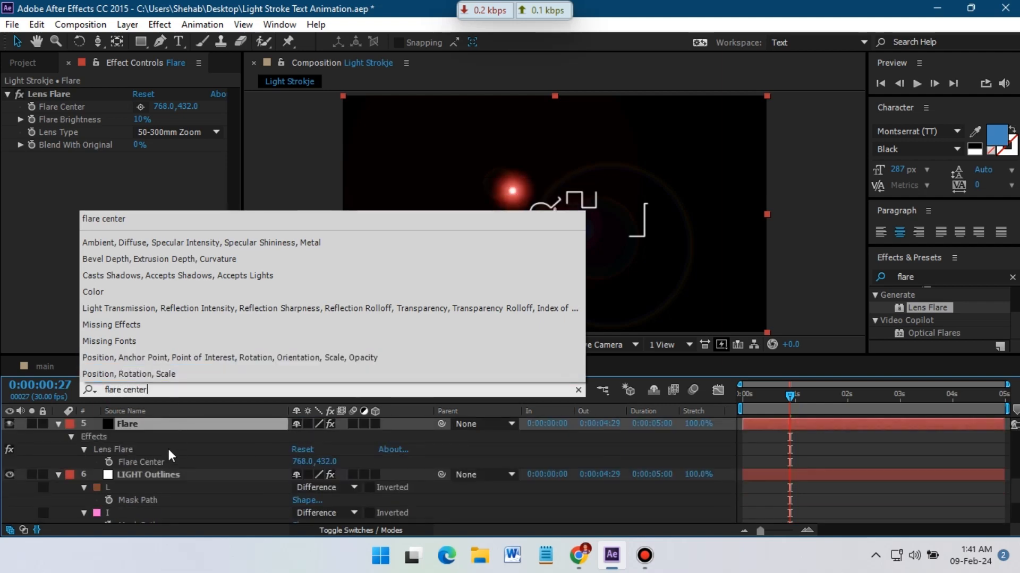
# At frame 0, paste the L mask path into the fifth Flare layer's Flare Center.
pyautogui.click(144, 463)
pyautogui.scroll(-3, 159, 470)
pyautogui.scroll(3, 165, 471)
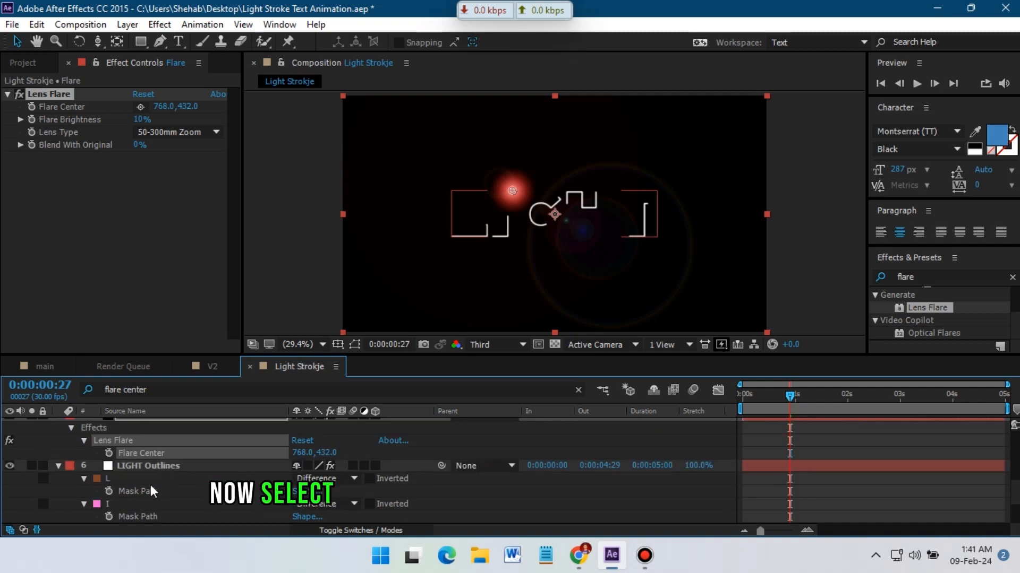
pyautogui.click(149, 466)
pyautogui.moveTo(790, 397); pyautogui.dragTo(686, 415)
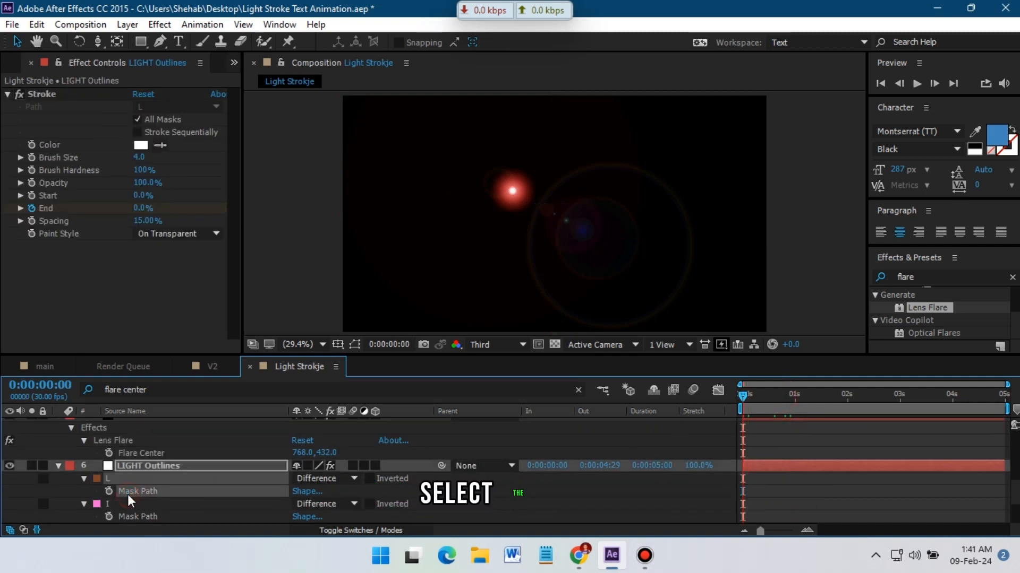
pyautogui.click(136, 453)
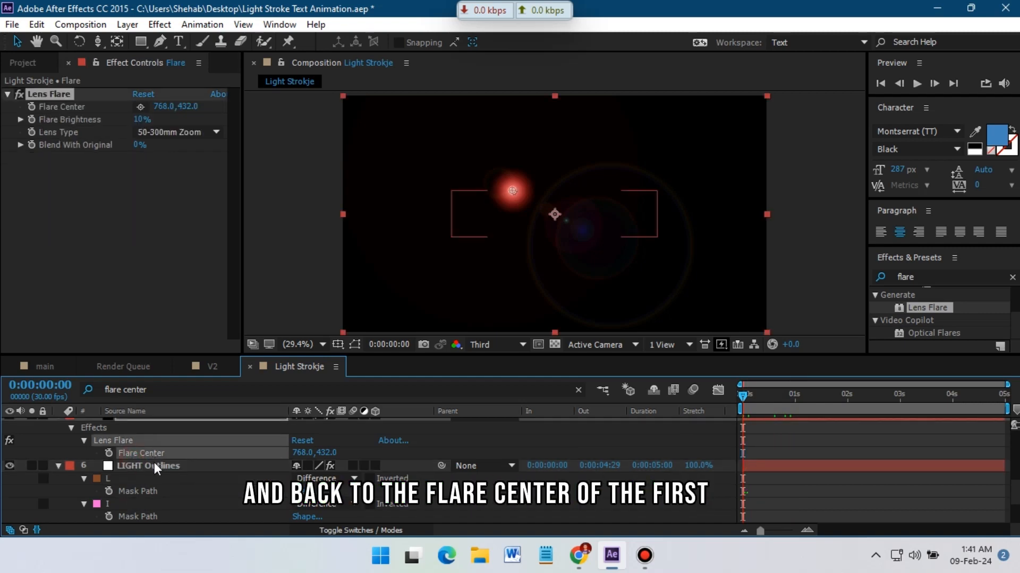
pyautogui.hotkey('ctrl', 'v')
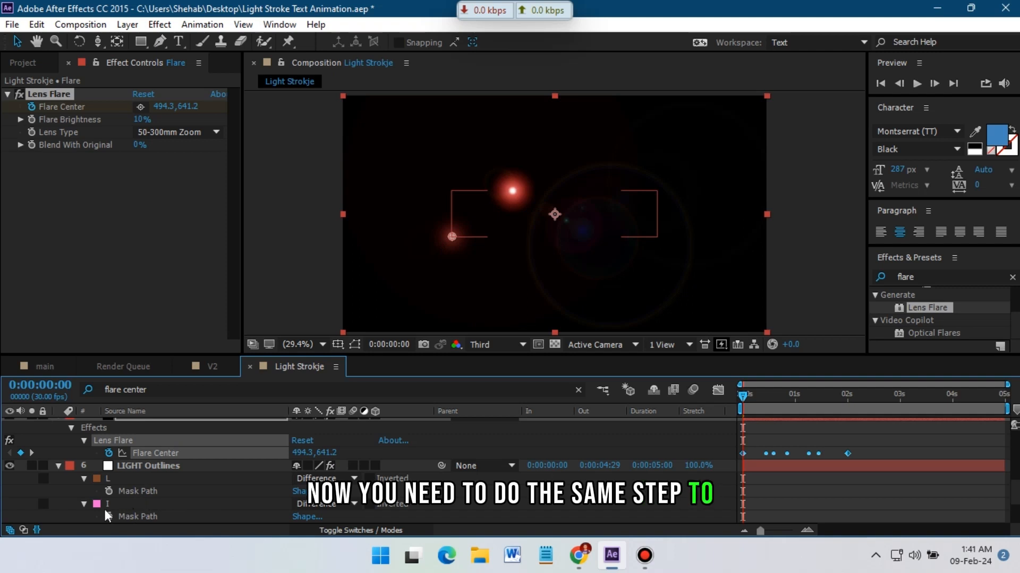
# Paste the I mask path into the fourth Flare layer's Flare Center.
pyautogui.click(134, 516)
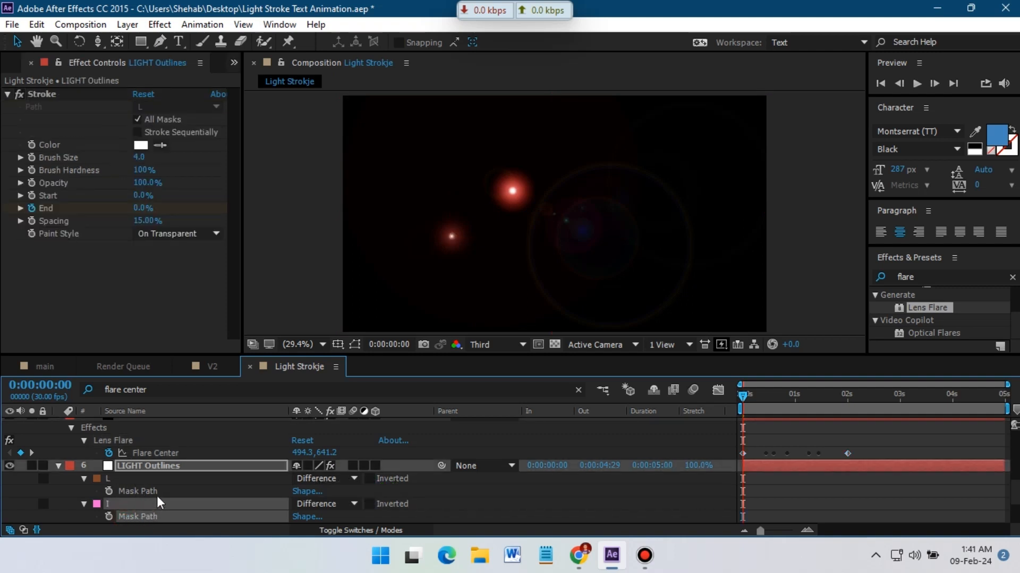
pyautogui.scroll(2, 157, 497)
pyautogui.click(140, 441)
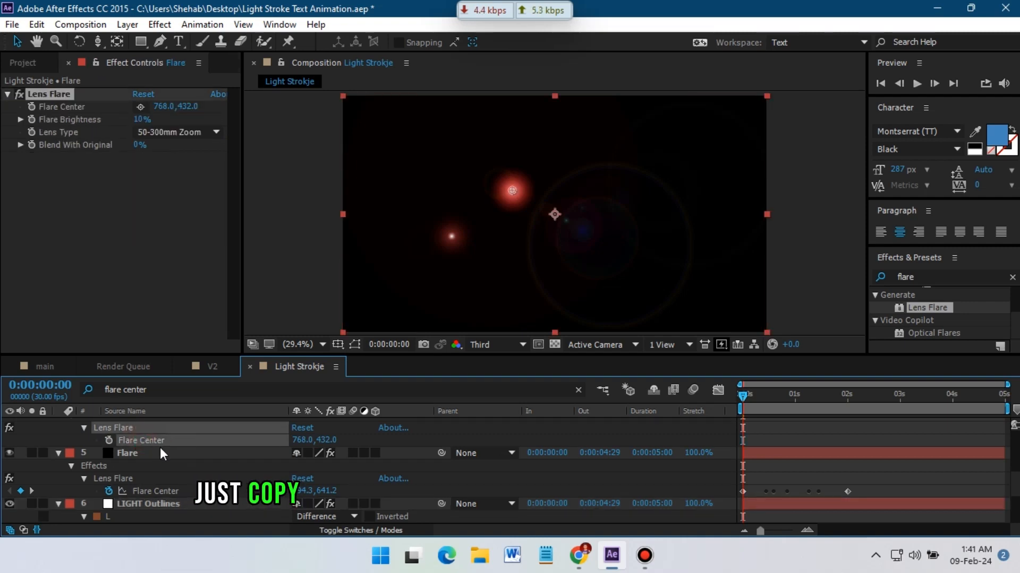
pyautogui.hotkey('ctrl', 'v')
# Paste the G mask path into the third Flare layer's Flare Center.
pyautogui.scroll(-2, 154, 507)
pyautogui.click(136, 500)
pyautogui.click(136, 467)
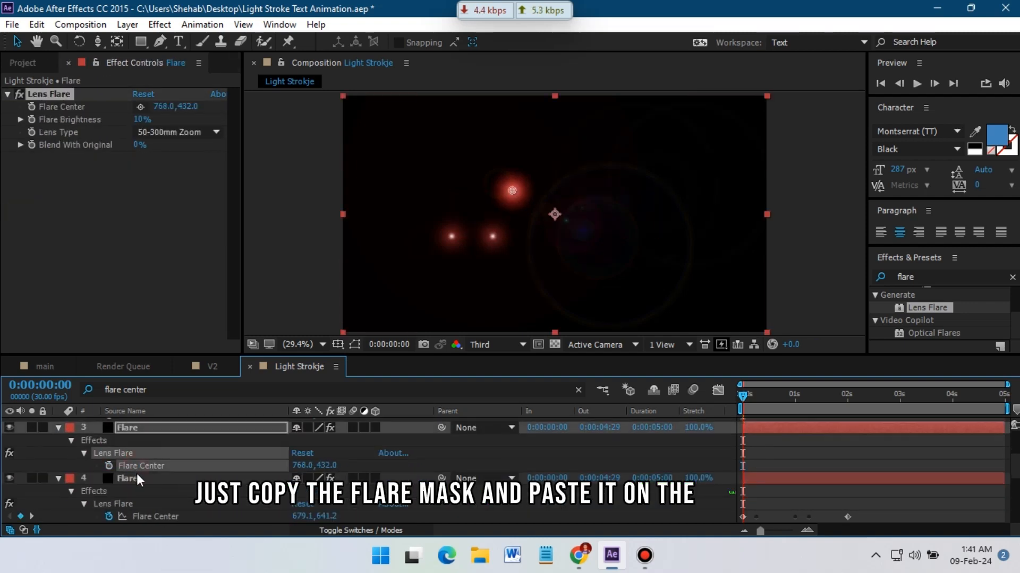
pyautogui.hotkey('ctrl', 'v')
# Paste the H mask path into the second Flare layer's Flare Center.
pyautogui.scroll(-4, 139, 475)
pyautogui.click(147, 491)
pyautogui.scroll(6, 152, 476)
pyautogui.click(138, 476)
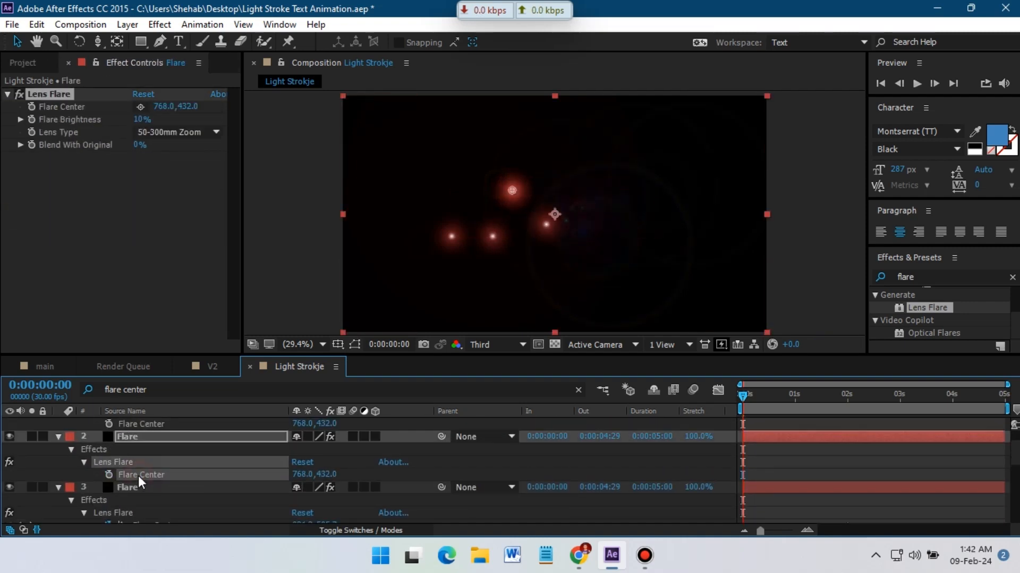
pyautogui.hotkey('ctrl', 'v')
# Review the Flare layers' Flare Center properties and the LIGHT Outlines letter mask paths.
pyautogui.scroll(-5, 146, 484)
pyautogui.scroll(3, 143, 491)
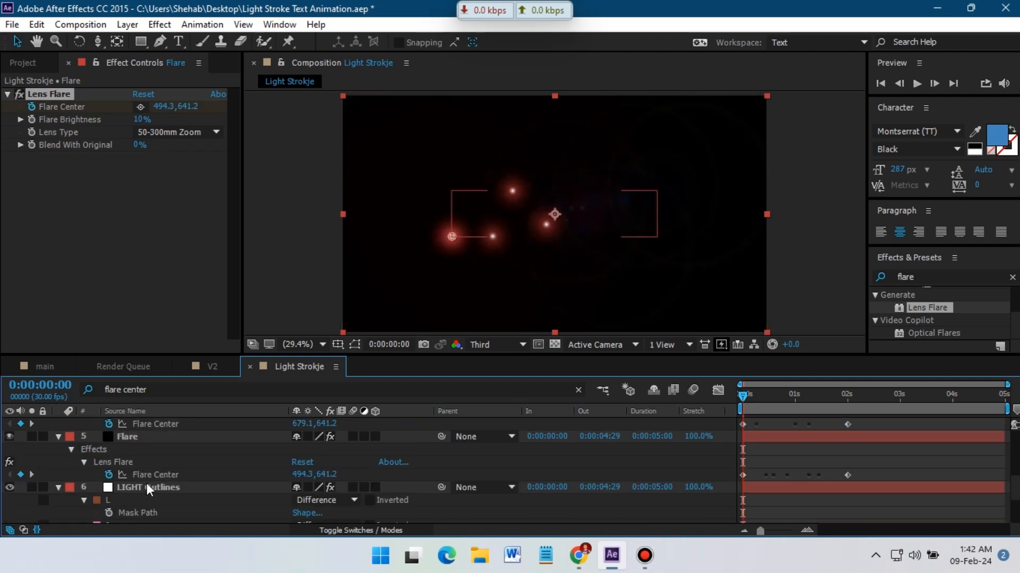
pyautogui.scroll(-6, 148, 483)
pyautogui.scroll(1, 147, 489)
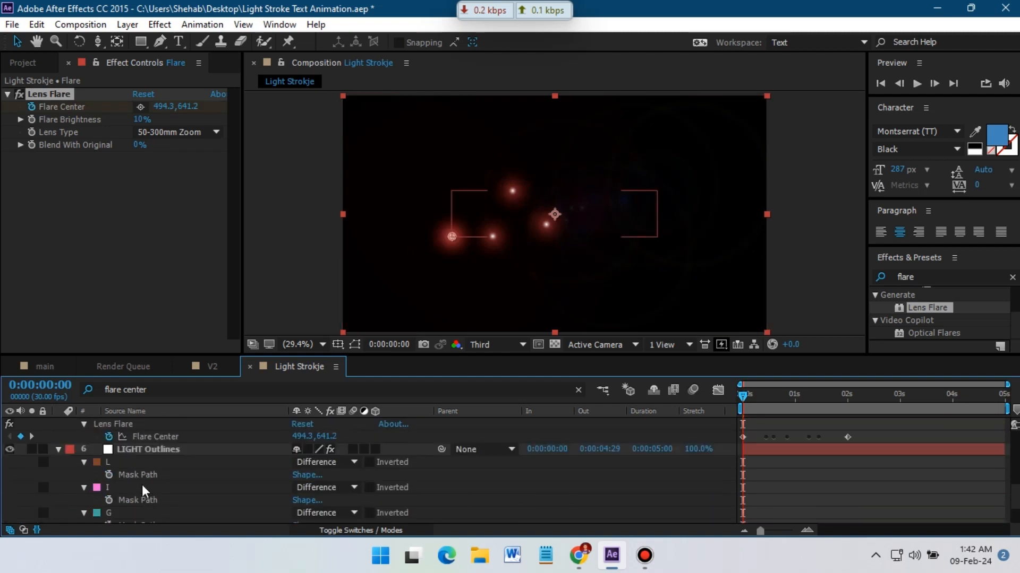
pyautogui.scroll(-1, 140, 482)
pyautogui.click(136, 465)
pyautogui.scroll(5, 151, 477)
pyautogui.scroll(-2, 150, 467)
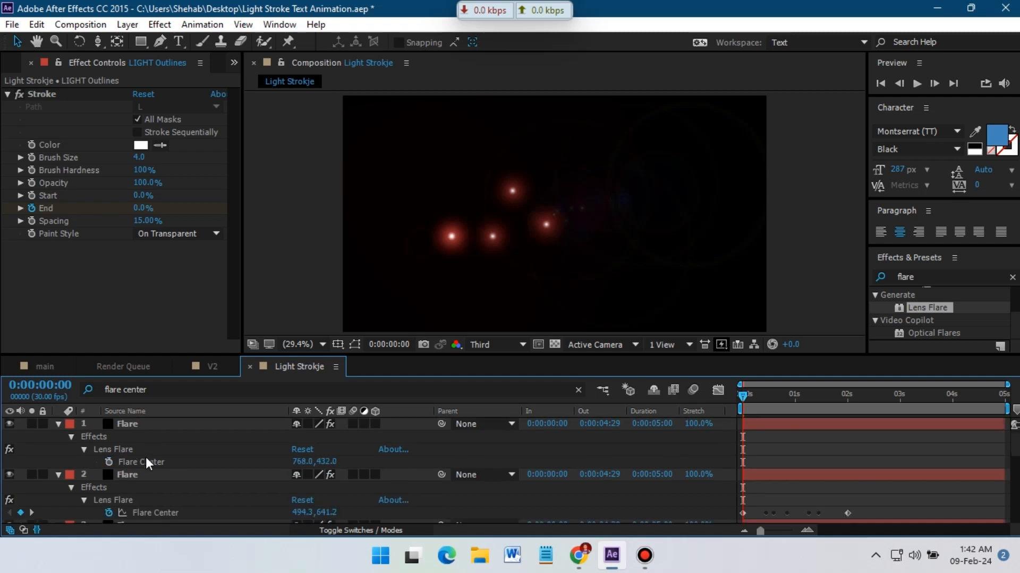
pyautogui.click(145, 457)
pyautogui.scroll(-5, 154, 478)
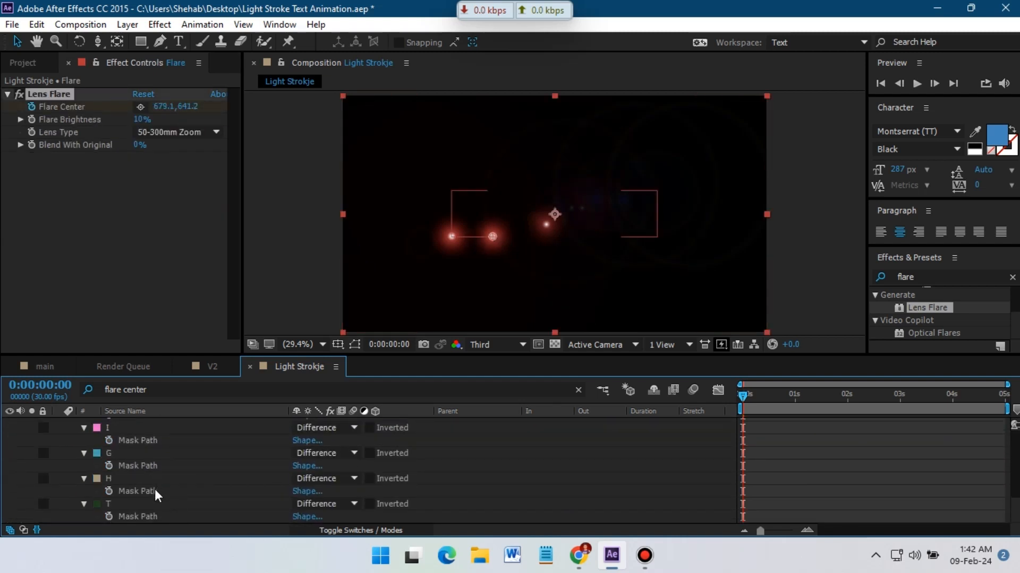
pyautogui.scroll(5, 155, 490)
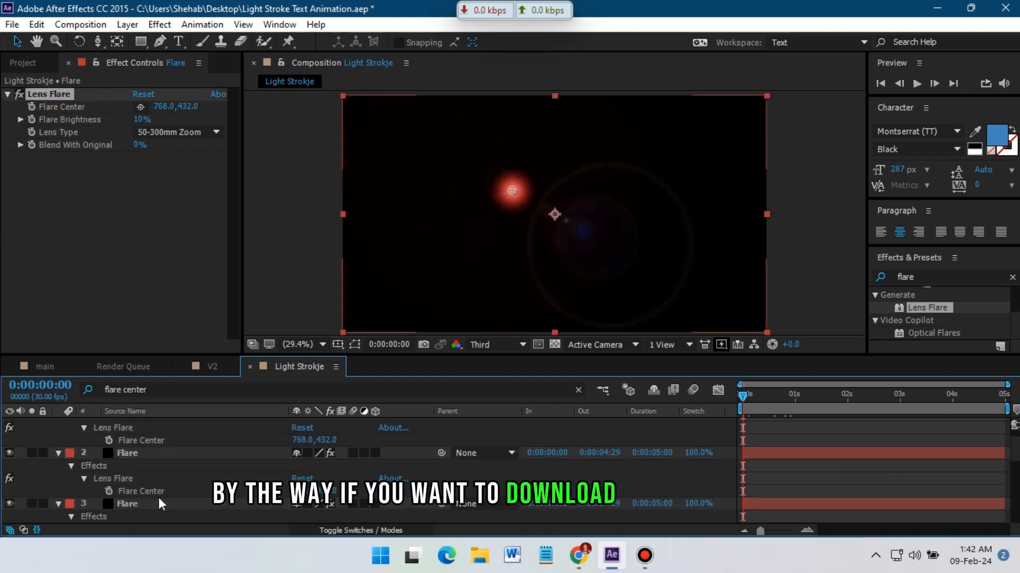
pyautogui.scroll(-5, 154, 497)
pyautogui.scroll(1, 143, 496)
pyautogui.scroll(-1, 135, 497)
pyautogui.click(135, 495)
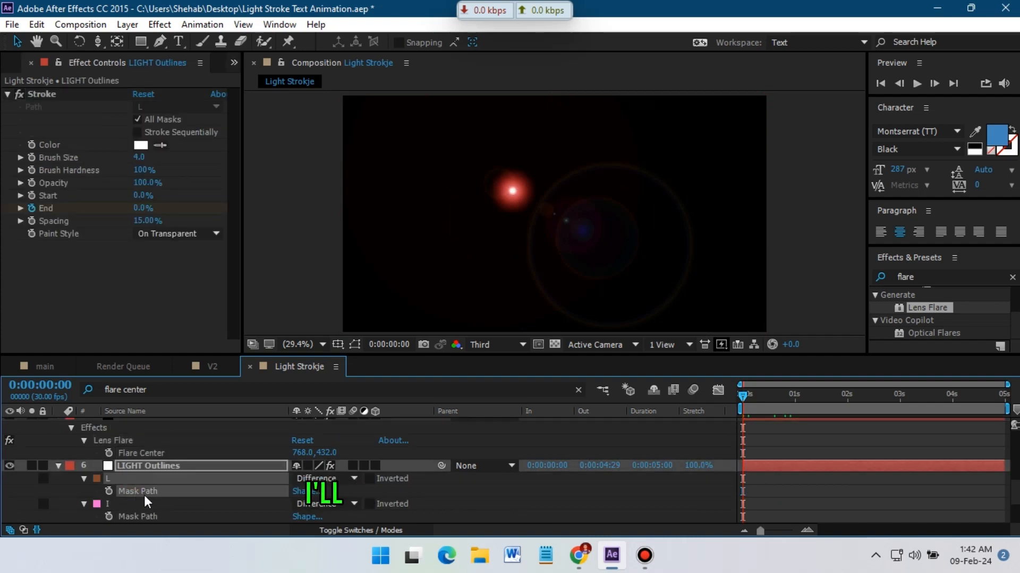
pyautogui.scroll(2, 146, 498)
pyautogui.scroll(-1, 155, 494)
pyautogui.scroll(1, 140, 493)
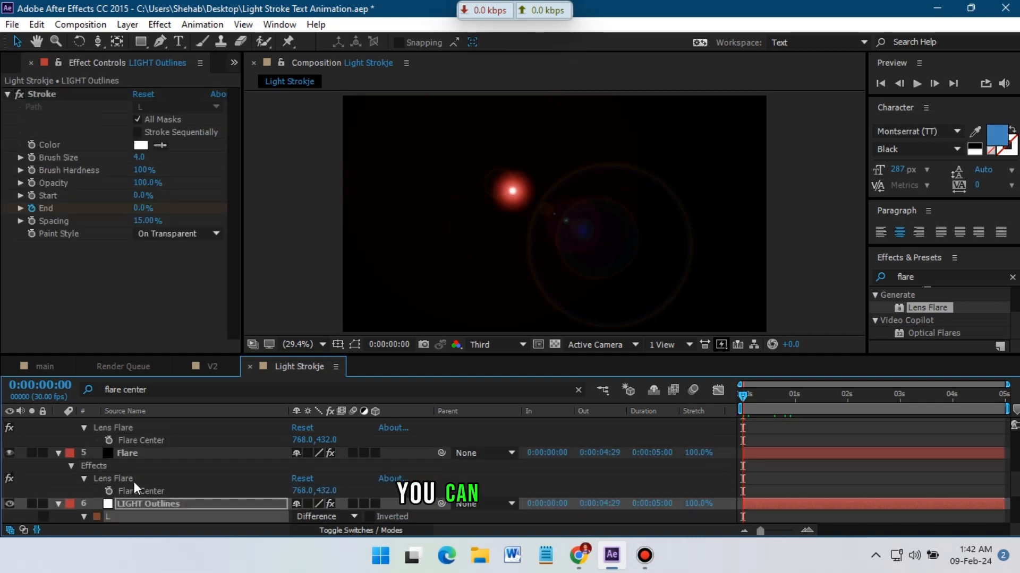
# Paste the L mask path into the fifth Flare layer's Flare Center.
pyautogui.click(142, 491)
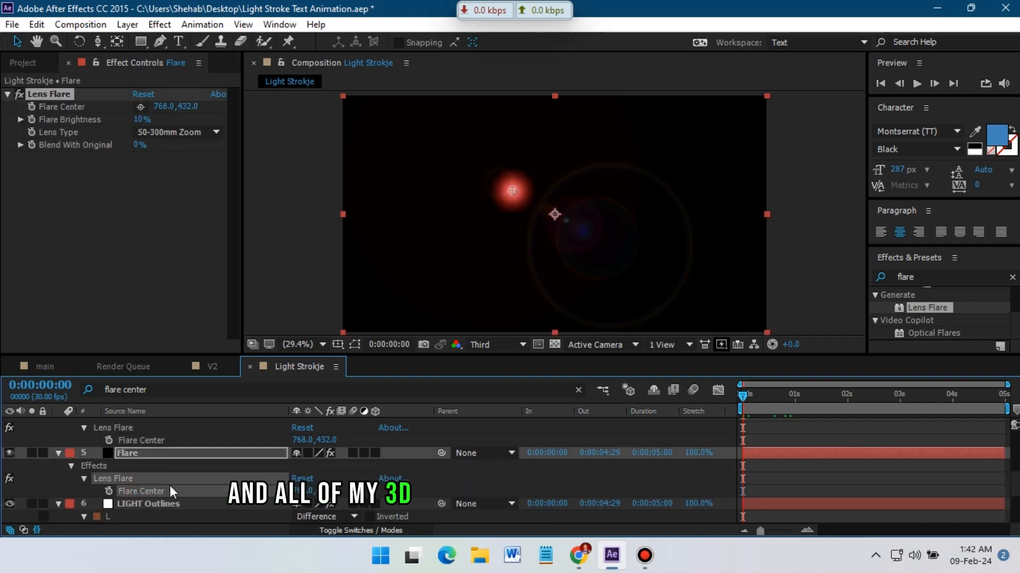
pyautogui.scroll(-1, 160, 488)
pyautogui.click(144, 491)
pyautogui.hotkey('ctrl', 'c')
pyautogui.click(136, 455)
pyautogui.hotkey('ctrl', 'v')
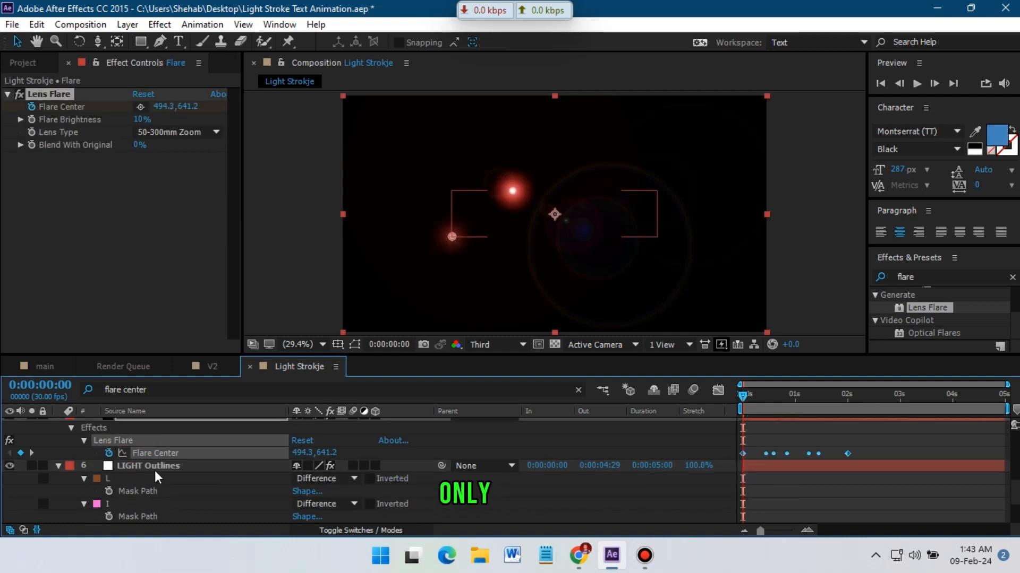
# Paste the I mask path into the fourth Flare layer's Flare Center.
pyautogui.click(131, 515)
pyautogui.scroll(2, 143, 492)
pyautogui.click(134, 445)
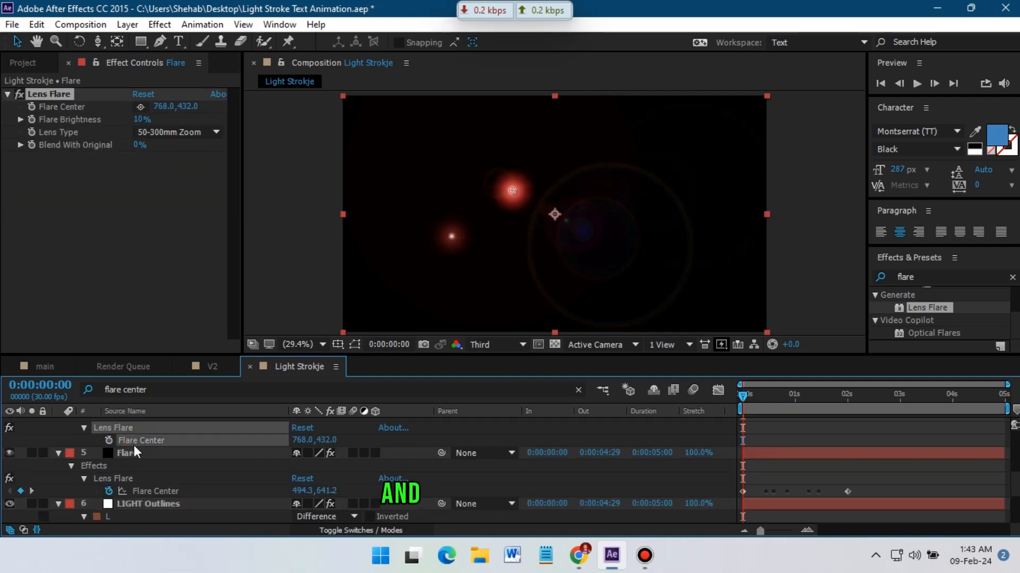
pyautogui.hotkey('ctrl', 'v')
# Paste the G mask path into the third Flare layer's Flare Center.
pyautogui.scroll(-2, 139, 462)
pyautogui.click(136, 504)
pyautogui.hotkey('ctrl', 'c')
pyautogui.scroll(3, 136, 478)
pyautogui.click(138, 430)
pyautogui.hotkey('ctrl', 'v')
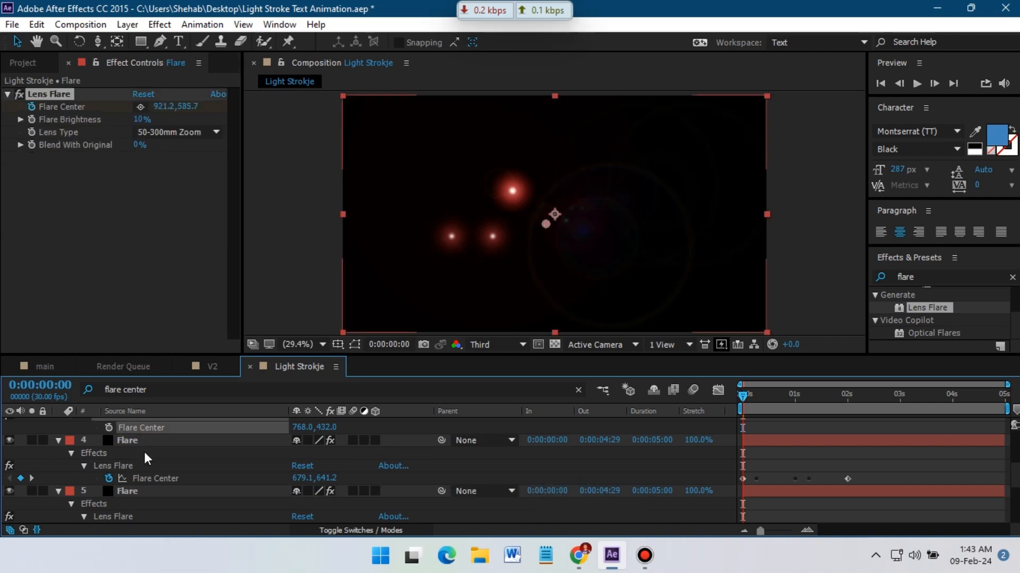
# Paste the H mask path into the second Flare layer's Flare Center.
pyautogui.scroll(-2, 143, 456)
pyautogui.click(146, 477)
pyautogui.scroll(3, 140, 497)
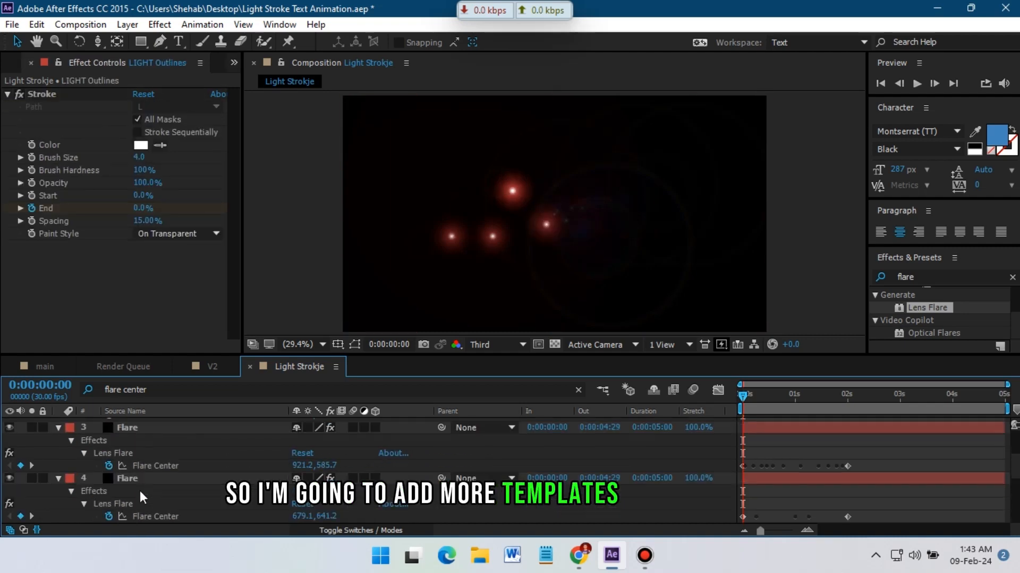
pyautogui.scroll(1, 140, 490)
pyautogui.click(133, 454)
pyautogui.hotkey('ctrl', 'v')
# Paste the T mask path into the first Flare layer's Flare Center.
pyautogui.scroll(-3, 149, 478)
pyautogui.click(130, 516)
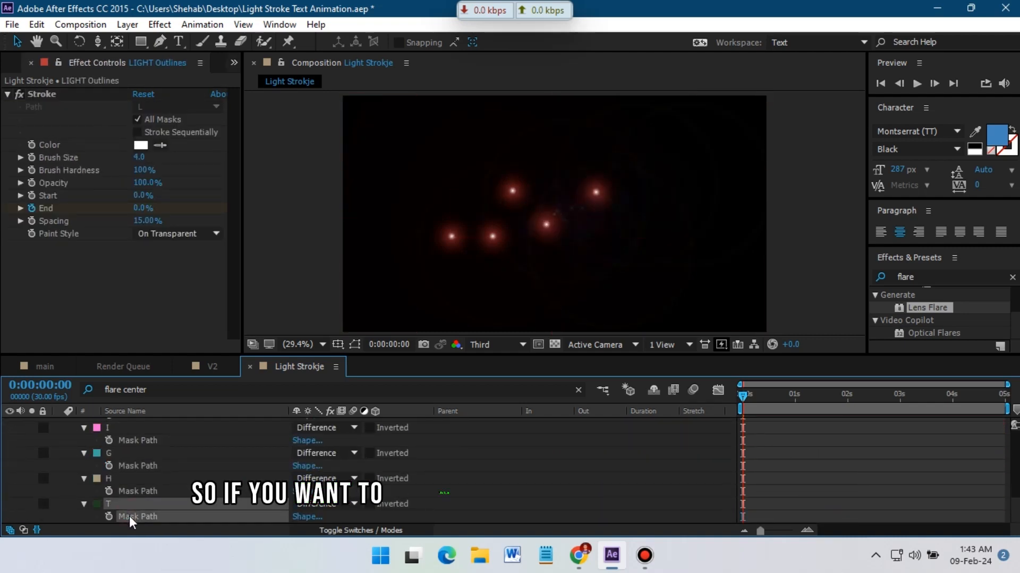
pyautogui.hotkey('ctrl', 'c')
pyautogui.scroll(3, 133, 499)
pyautogui.click(139, 462)
pyautogui.hotkey('ctrl', 'v')
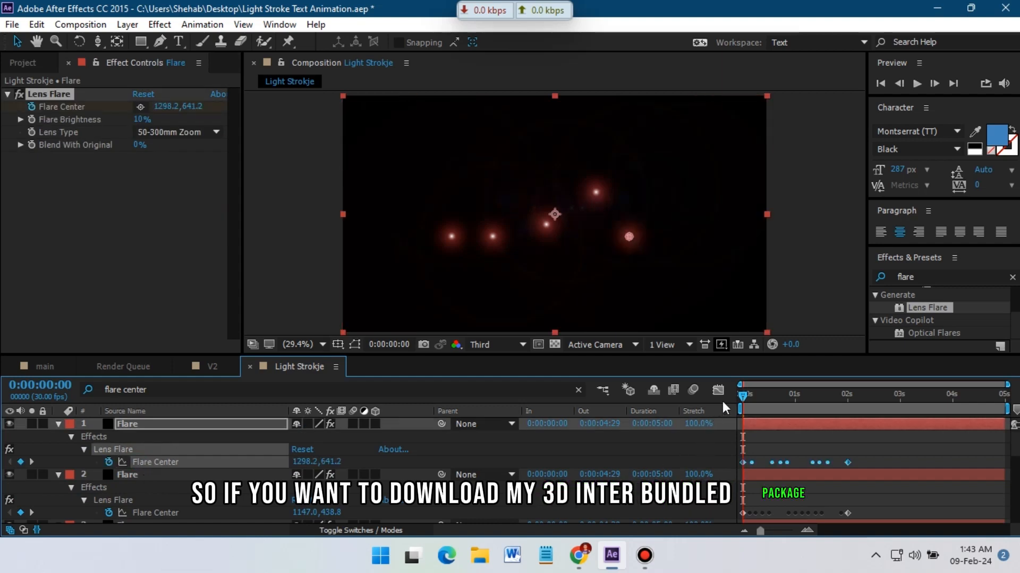
# Reveal the layers' keyframes and stretch the lower Flare layers' Flare Center keyframes so they end at 3 seconds, matching the stroke End.
pyautogui.moveTo(744, 394); pyautogui.dragTo(789, 401)
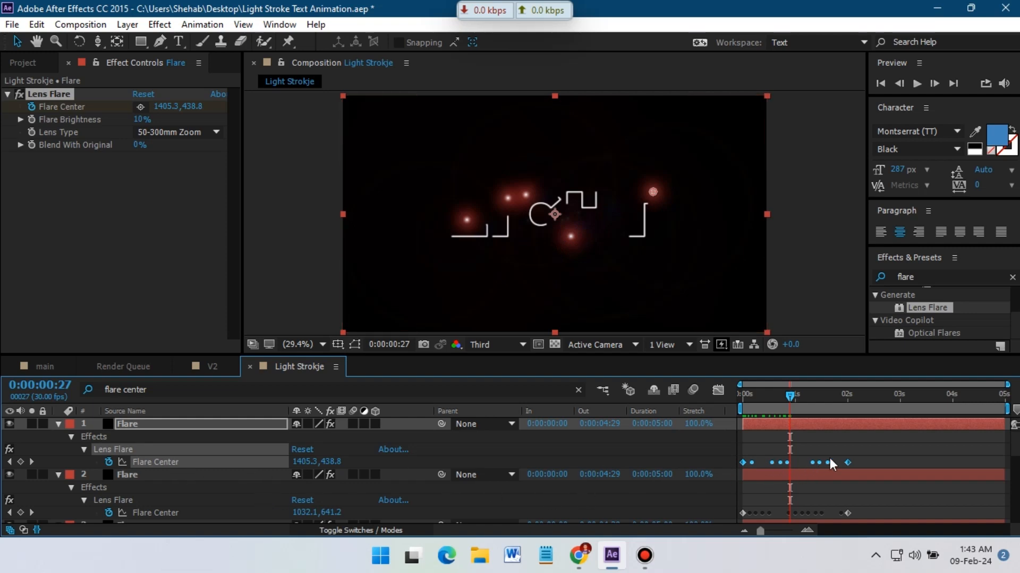
pyautogui.scroll(-3, 863, 461)
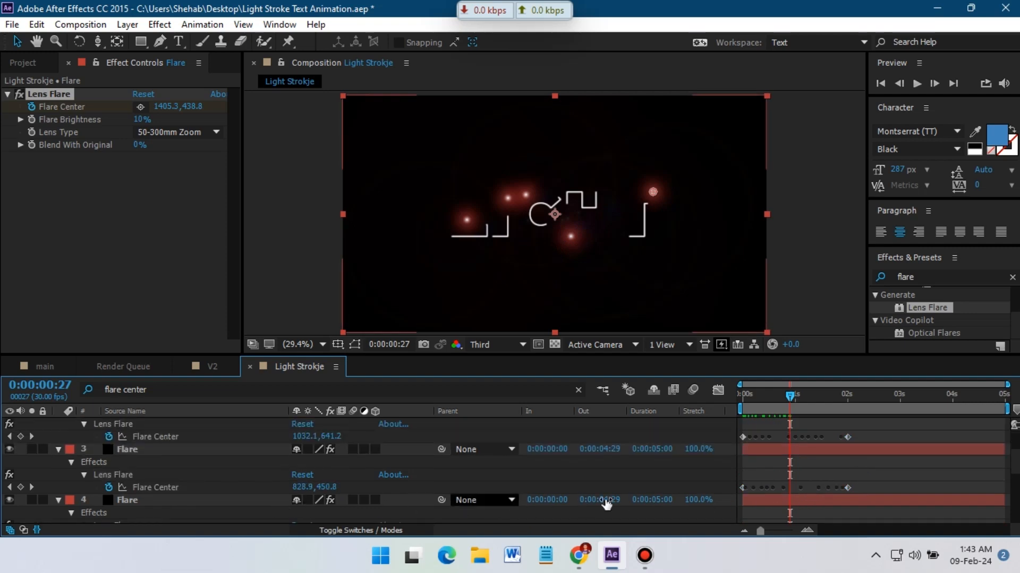
pyautogui.scroll(-4, 841, 466)
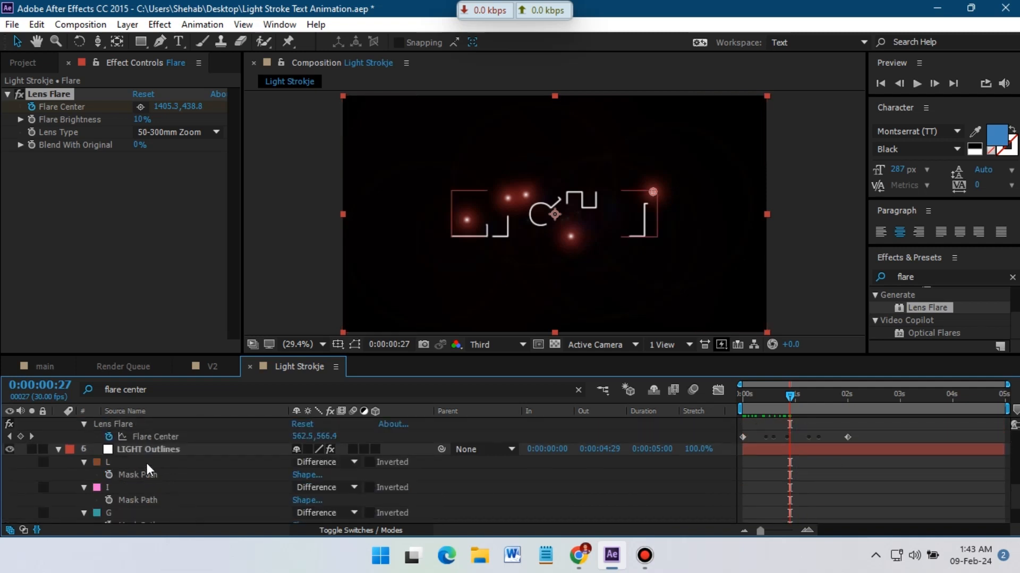
pyautogui.click(139, 450)
pyautogui.press('u')
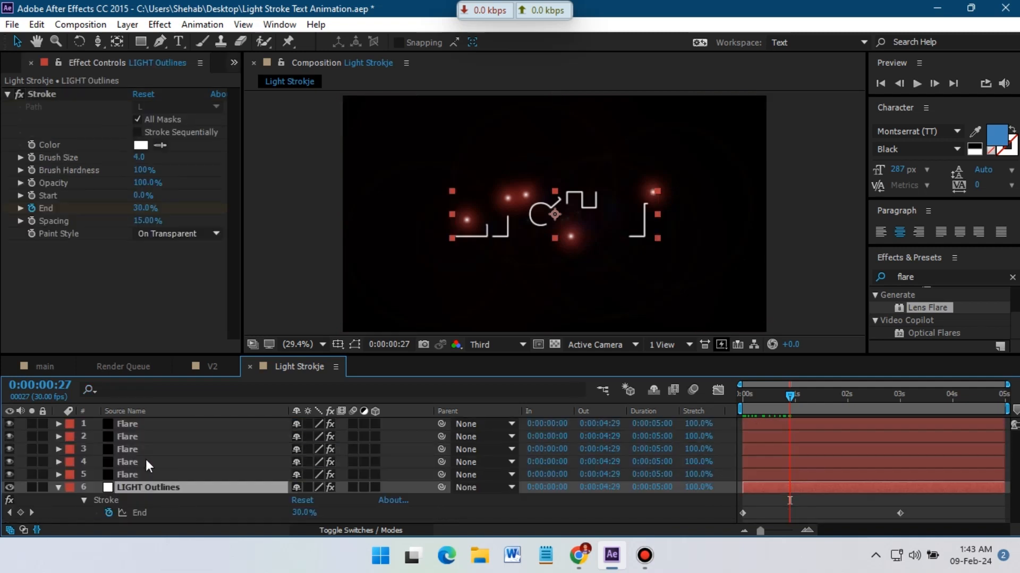
pyautogui.click(160, 474)
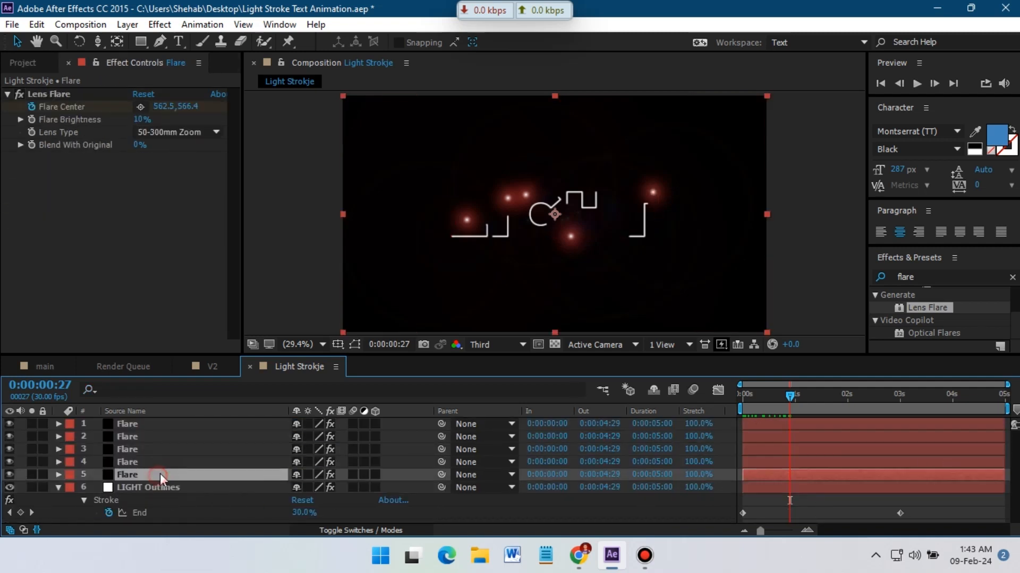
pyautogui.keyDown('shift'); pyautogui.click(146, 423); pyautogui.keyUp('shift')
pyautogui.press('u')
pyautogui.scroll(-3, 735, 493)
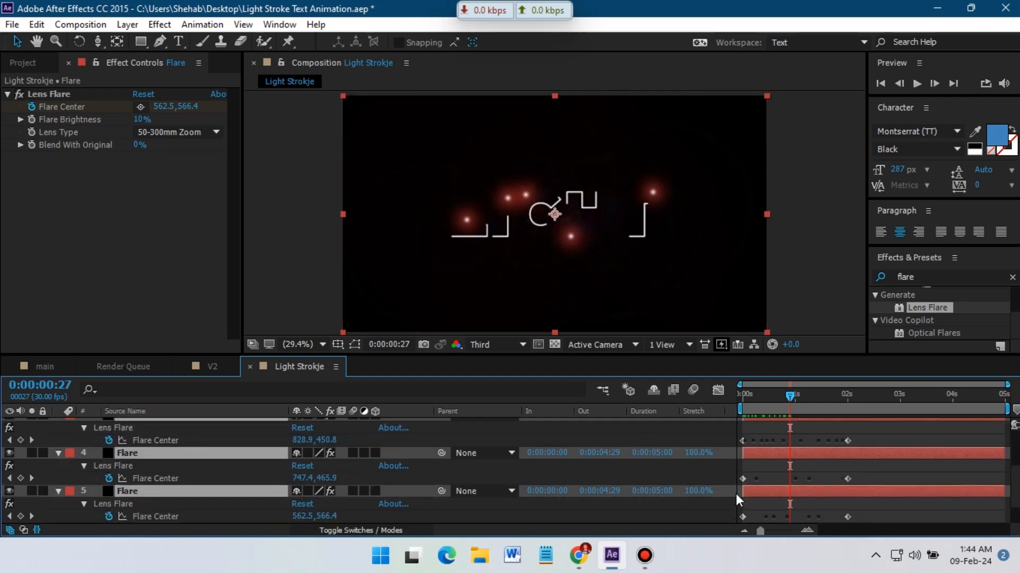
pyautogui.moveTo(871, 438); pyautogui.dragTo(724, 486)
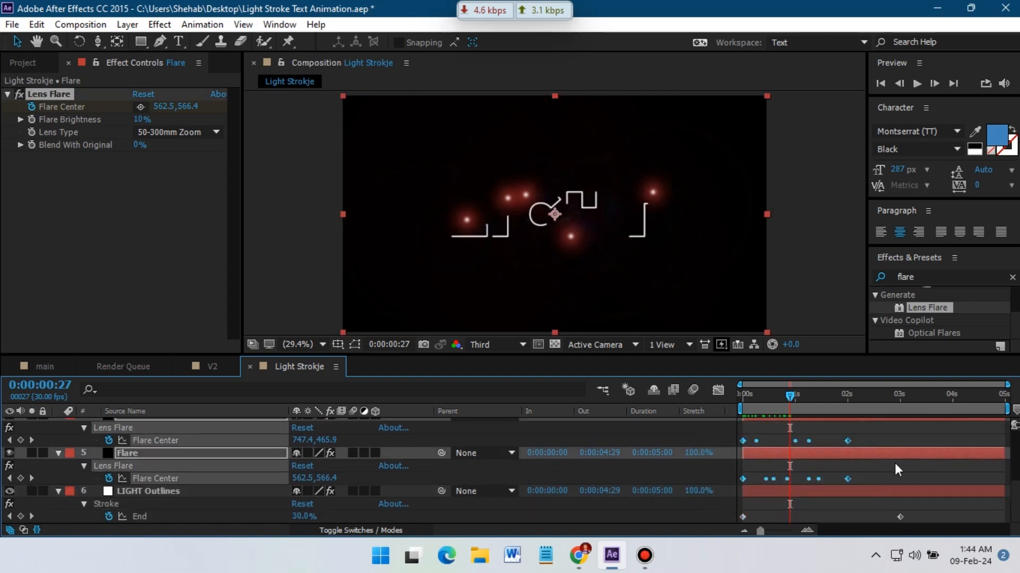
pyautogui.moveTo(847, 479); pyautogui.dragTo(901, 480)
pyautogui.moveTo(790, 397); pyautogui.dragTo(900, 409)
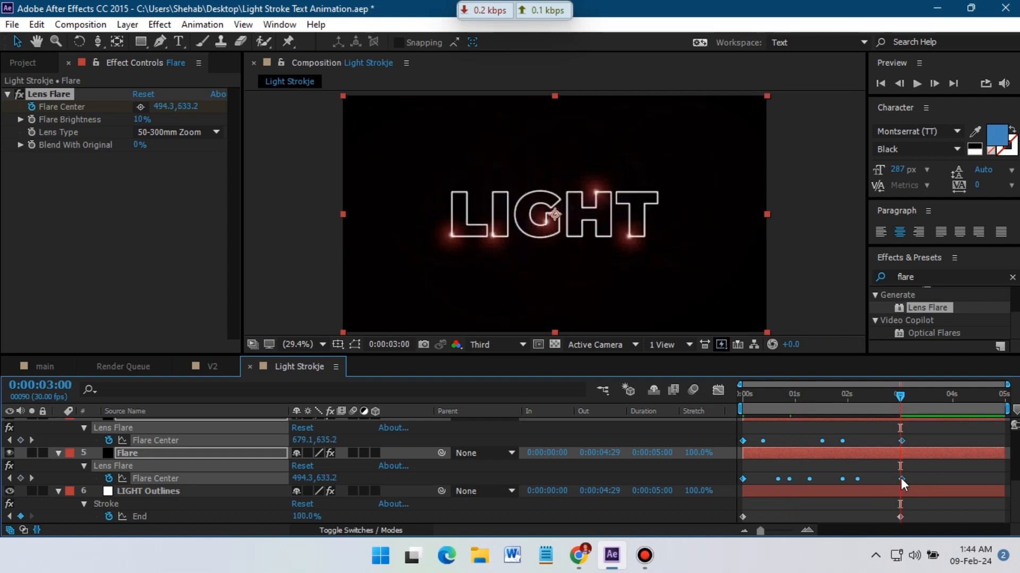
pyautogui.moveTo(901, 479); pyautogui.dragTo(898, 478)
pyautogui.click(928, 462)
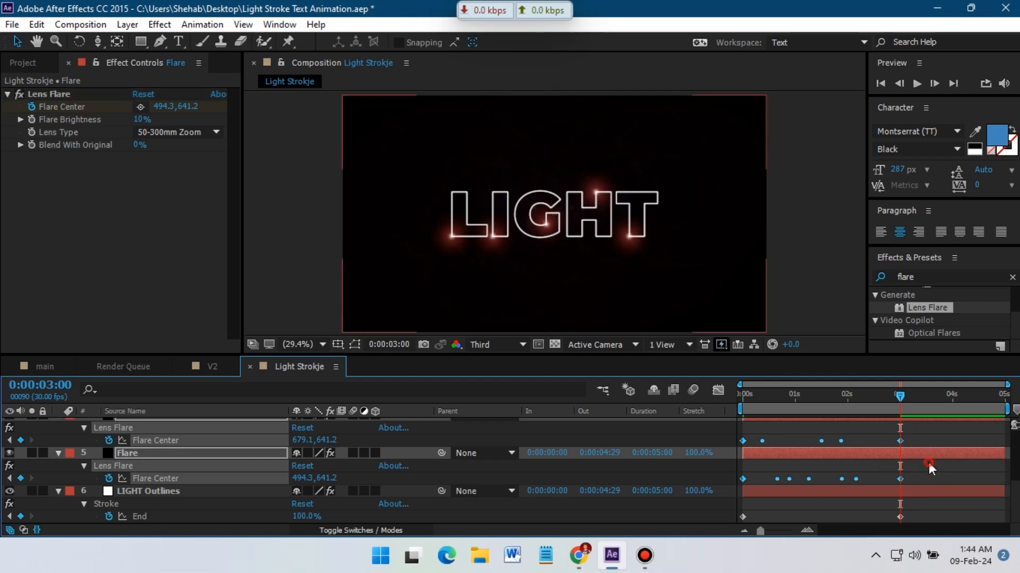
# Preview the animation from the start.
pyautogui.moveTo(898, 394); pyautogui.dragTo(706, 416)
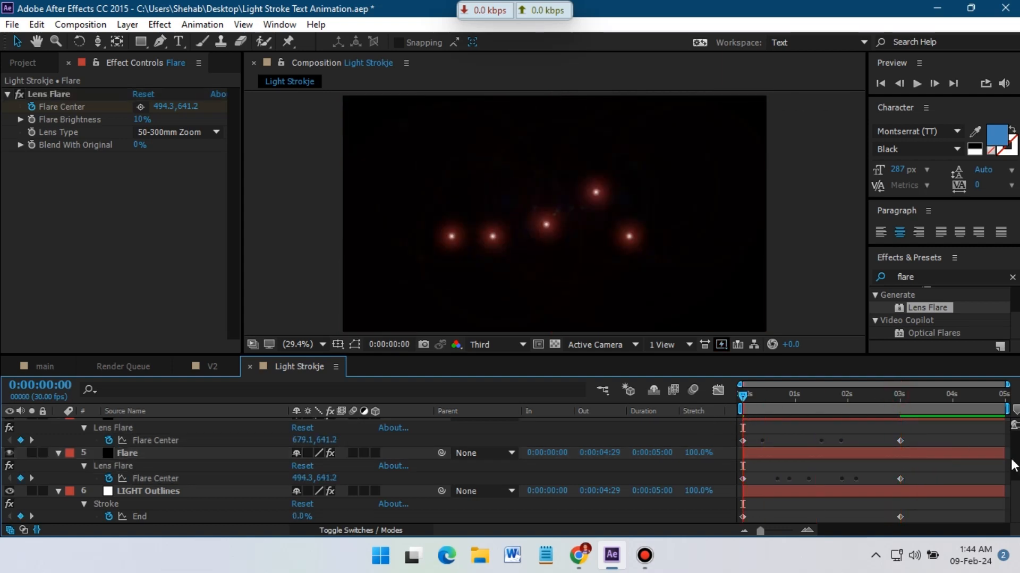
pyautogui.press('space')
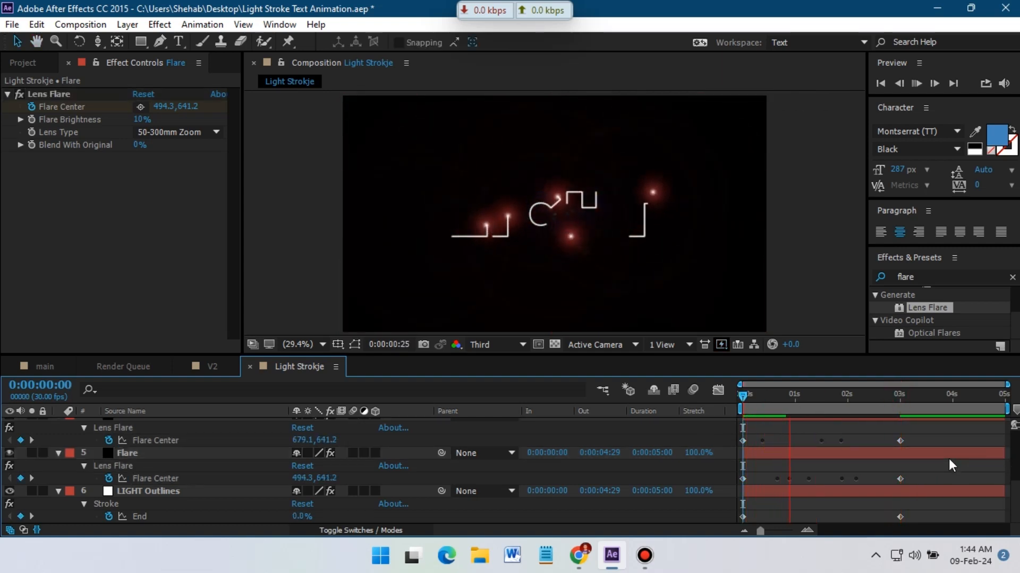
pyautogui.press('space')
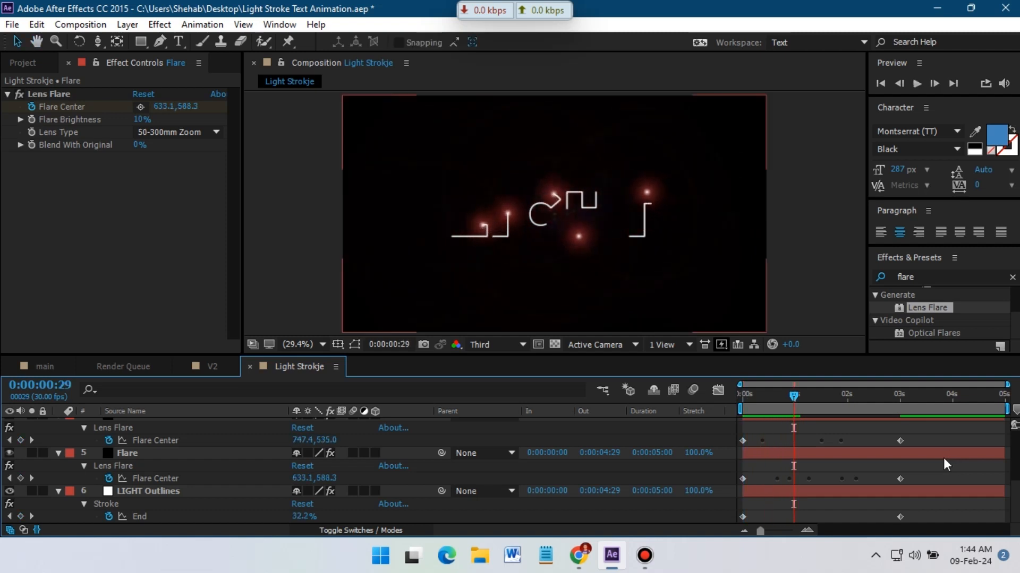
# Stretch the first and second Flare layers' Flare Center keyframes so they end at 3 seconds.
pyautogui.scroll(3, 324, 478)
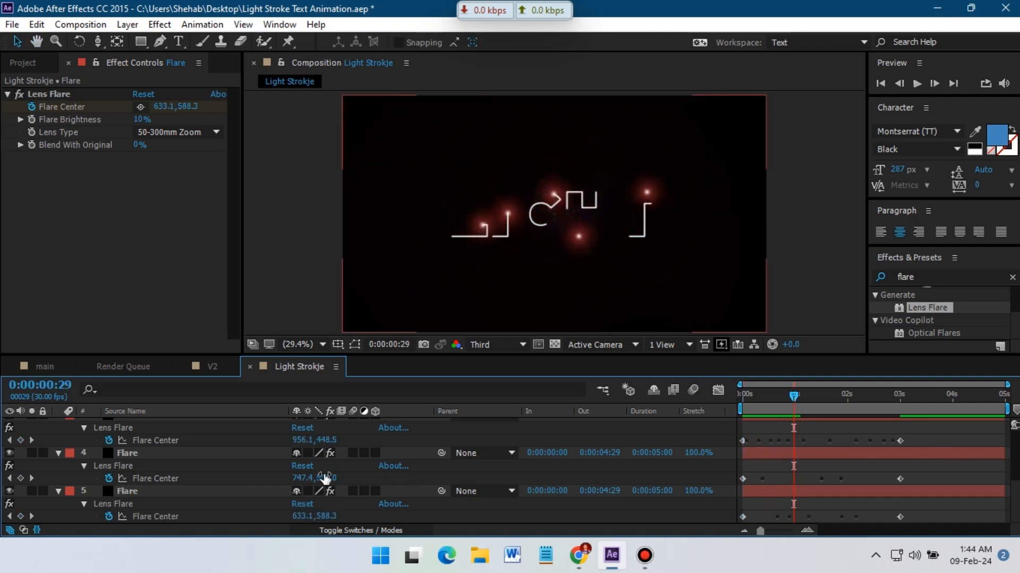
pyautogui.scroll(2, 594, 465)
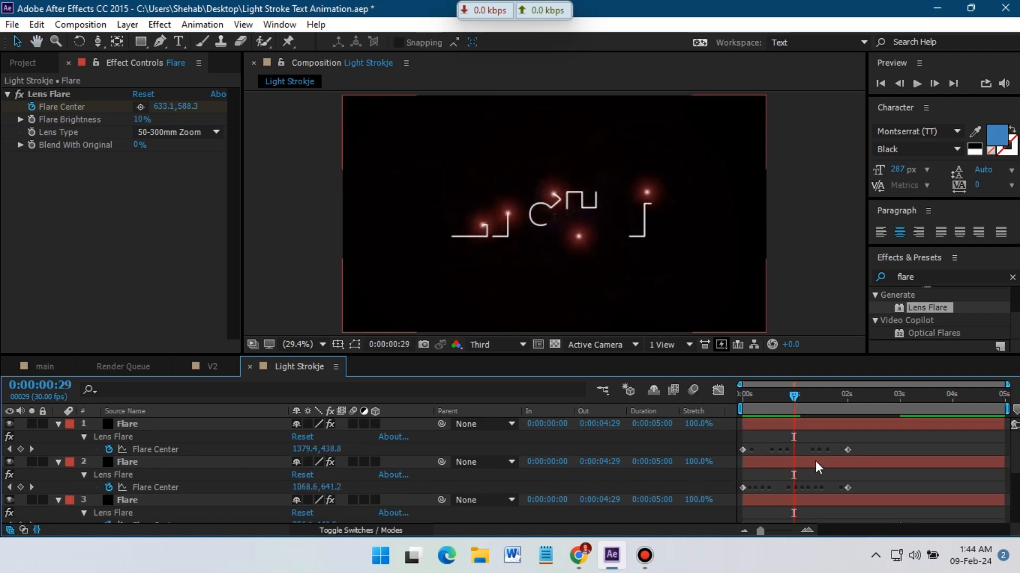
pyautogui.moveTo(862, 445); pyautogui.dragTo(744, 499)
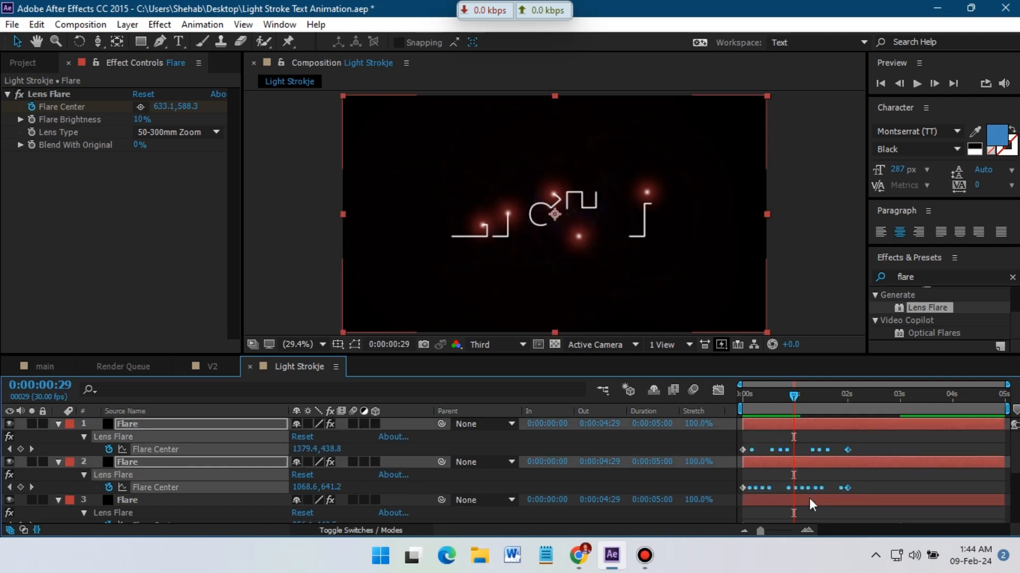
pyautogui.scroll(-1, 810, 498)
pyautogui.scroll(1, 887, 481)
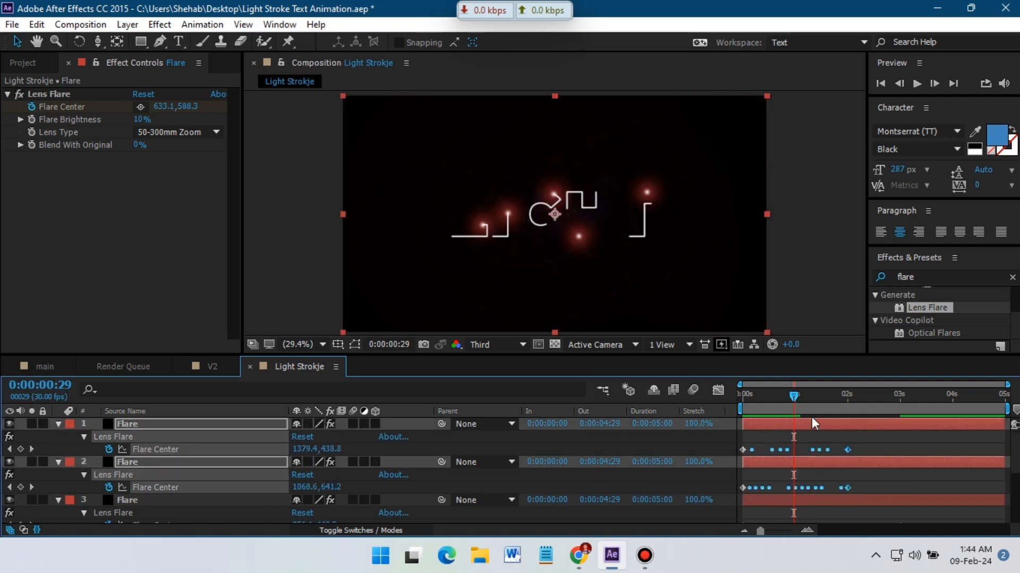
pyautogui.moveTo(798, 398); pyautogui.dragTo(905, 397)
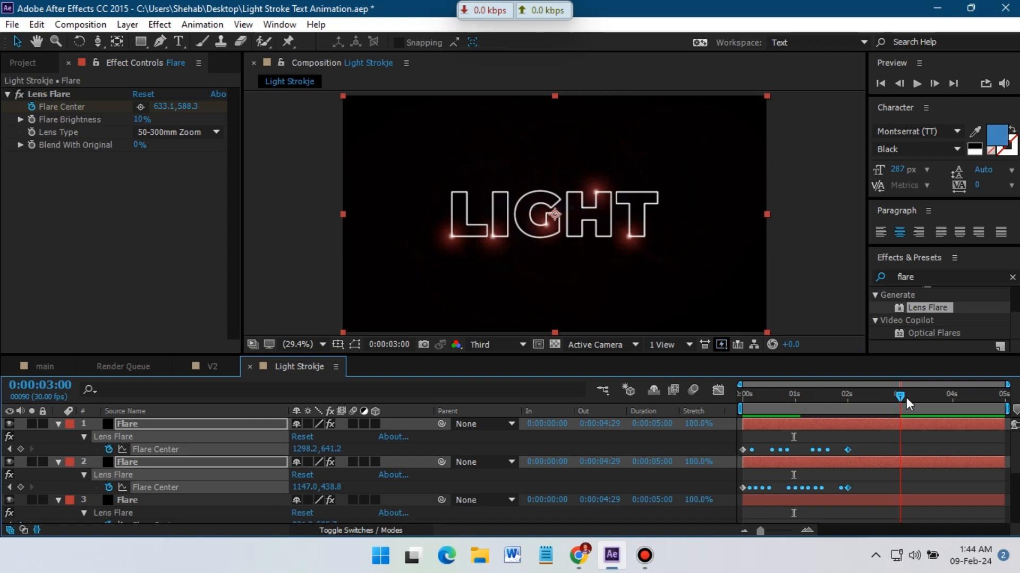
pyautogui.scroll(-1, 939, 451)
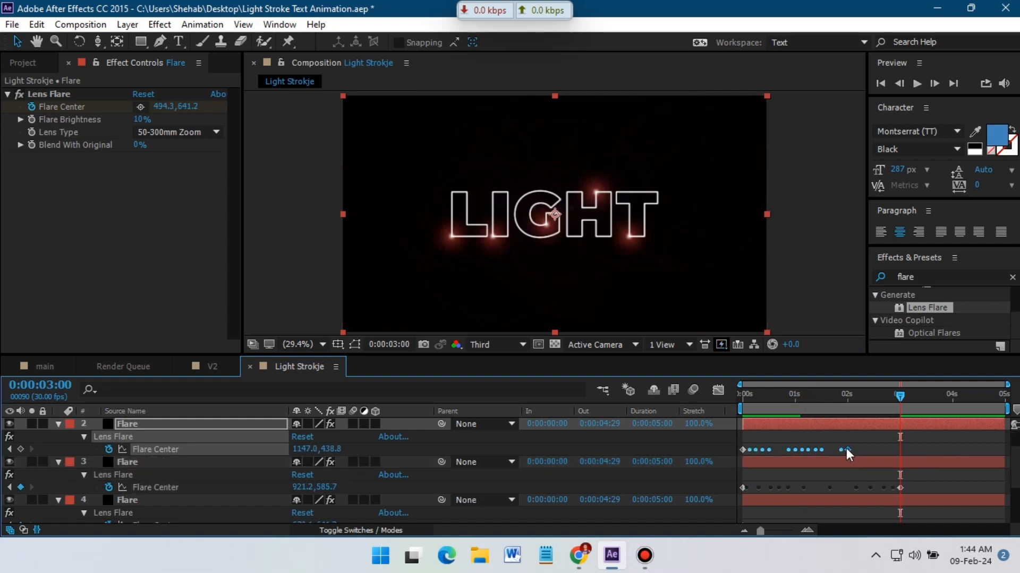
pyautogui.moveTo(846, 451)
pyautogui.moveTo(847, 449); pyautogui.dragTo(903, 455)
# Play back the finished animation from frame 0.
pyautogui.moveTo(899, 397); pyautogui.dragTo(702, 410)
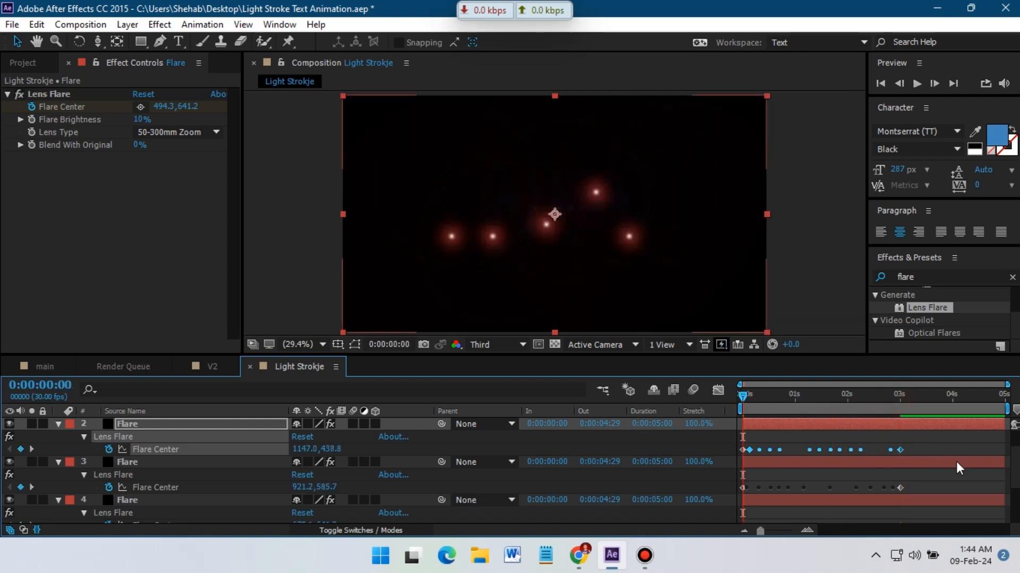
pyautogui.press('space')
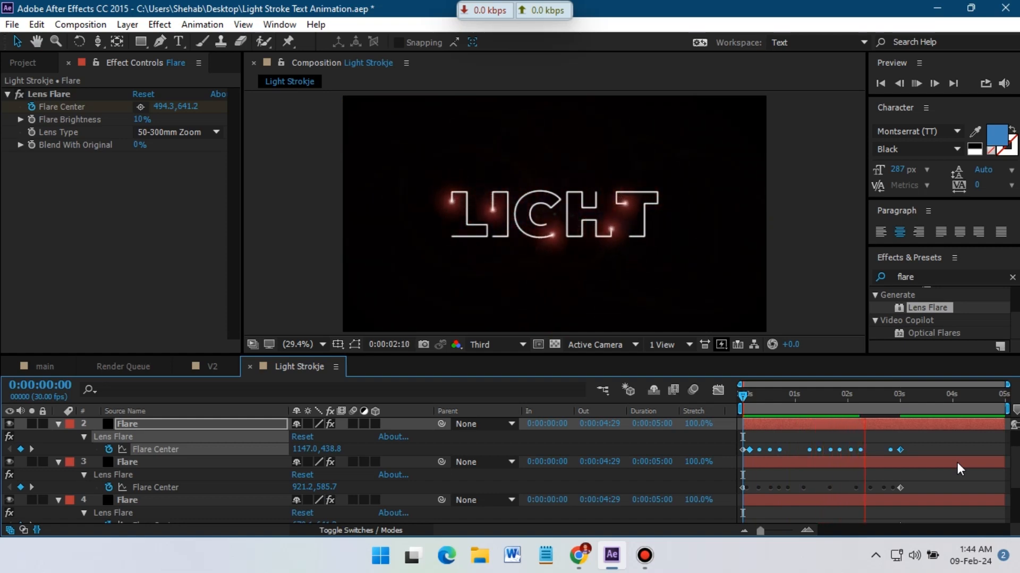
pyautogui.press('space')
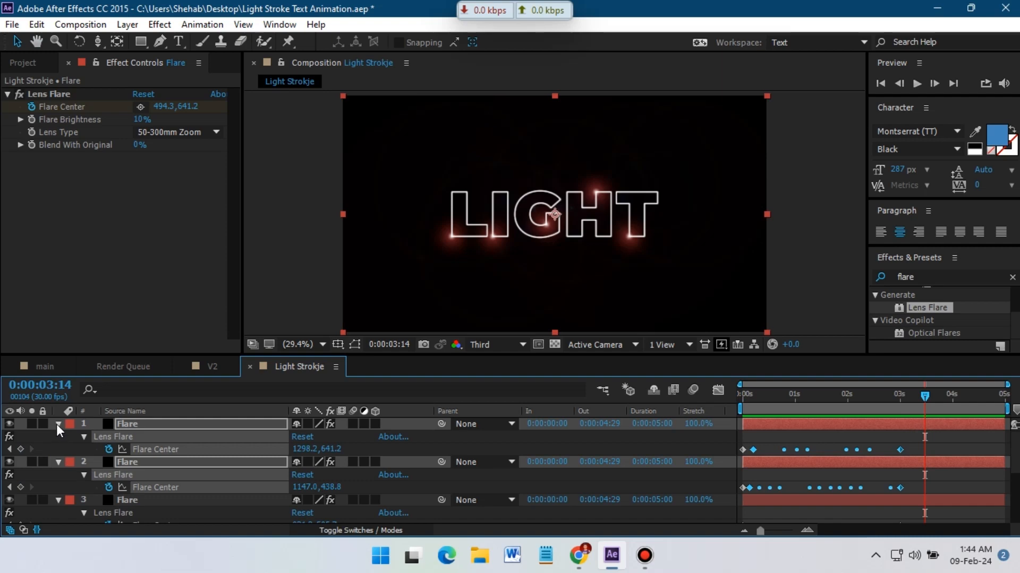
# Stretch the lower Flare layers' Flare Center keyframes so their last keyframes land at 3 seconds, matching the stroke End.
pyautogui.click(58, 424)
pyautogui.scroll(-3, 84, 475)
pyautogui.scroll(3, 111, 481)
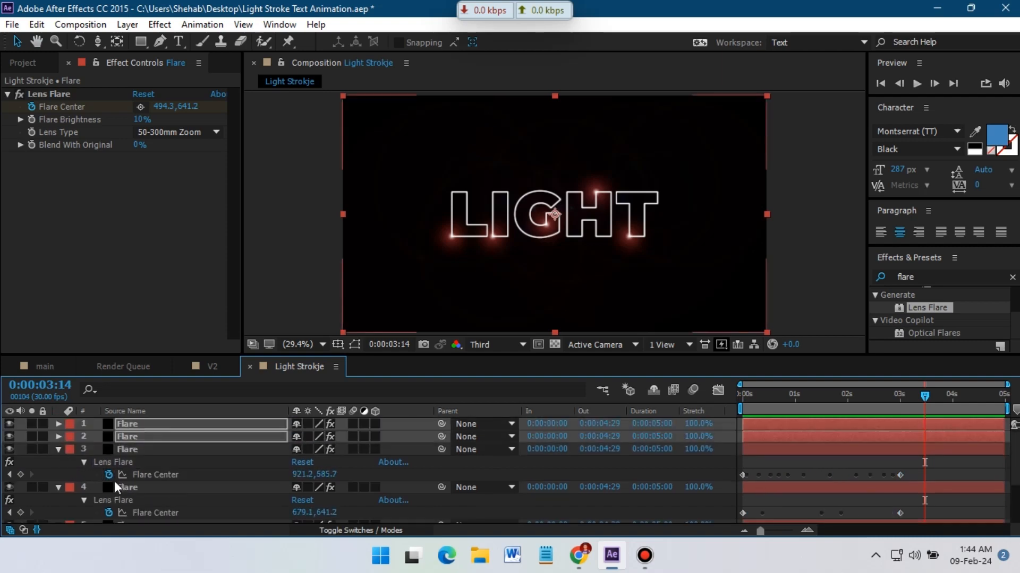
pyautogui.scroll(-2, 130, 499)
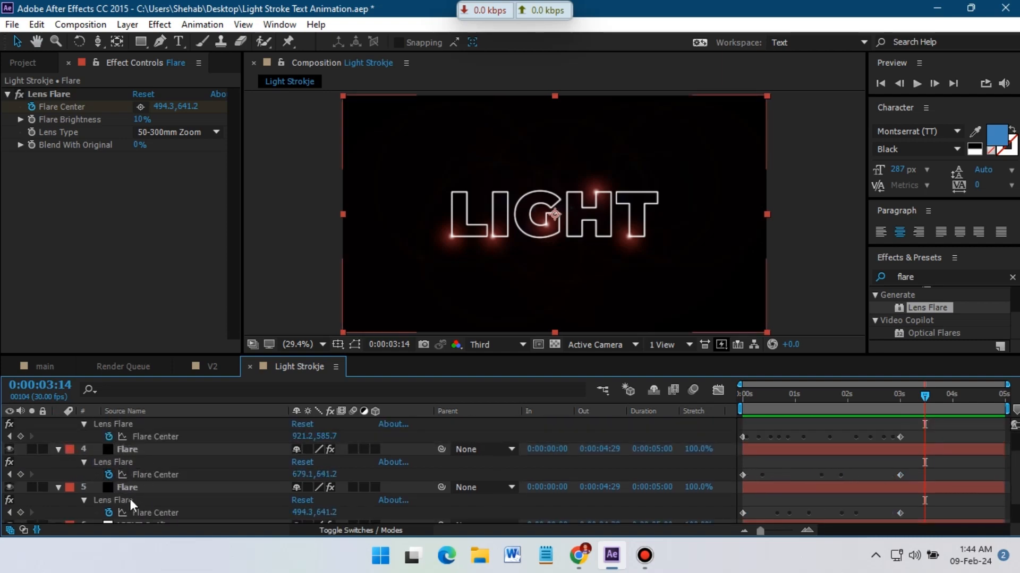
pyautogui.keyDown('shift'); pyautogui.click(141, 493); pyautogui.keyUp('shift')
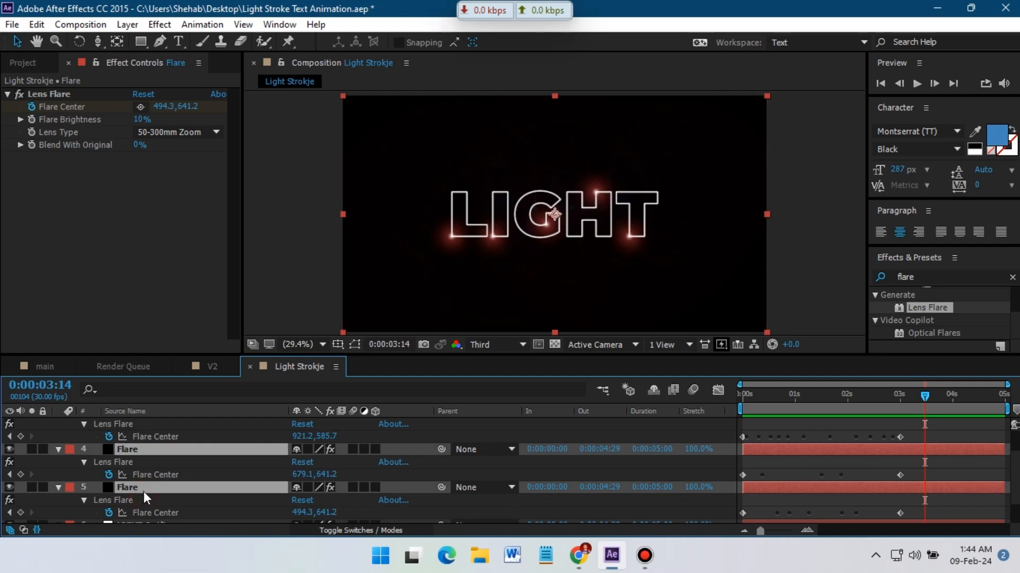
pyautogui.scroll(-2, 143, 492)
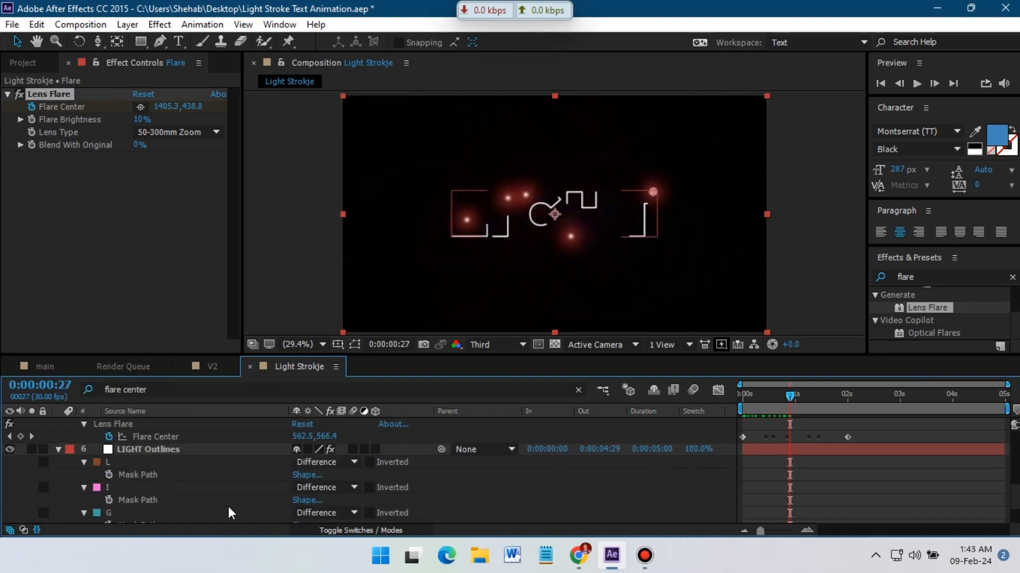
pyautogui.click(139, 449)
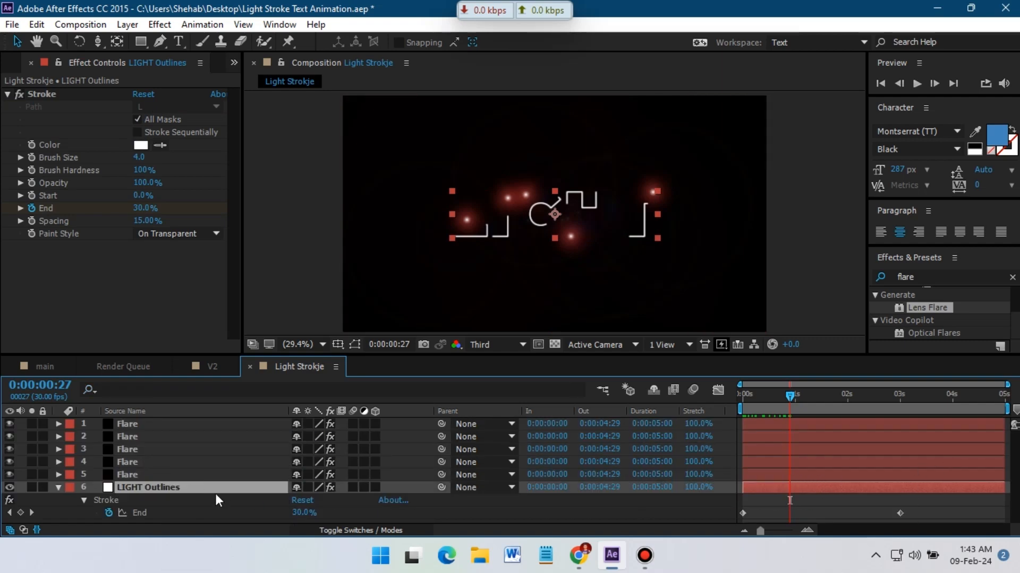
pyautogui.click(169, 472)
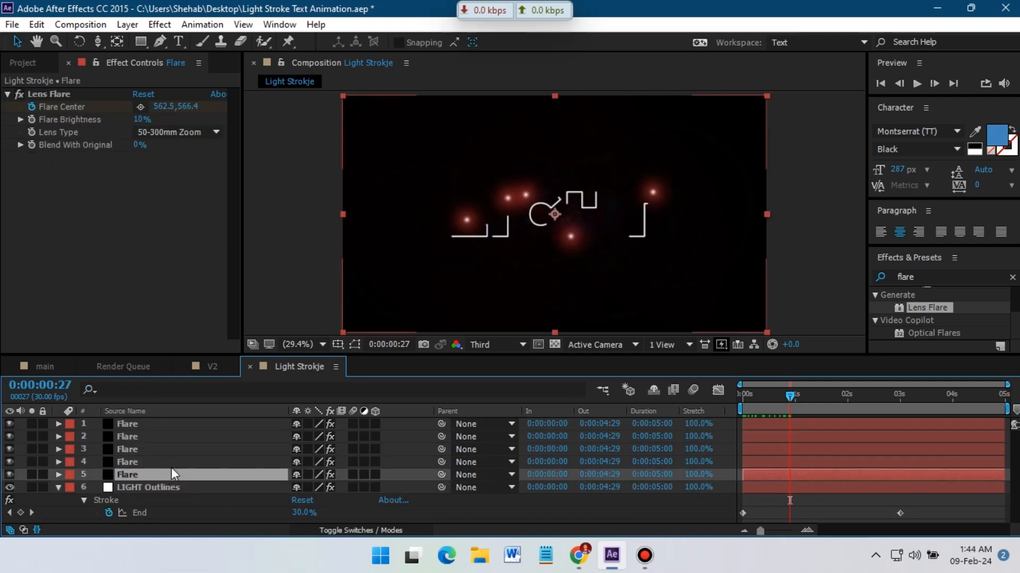
pyautogui.keyDown('shift'); pyautogui.click(146, 422); pyautogui.keyUp('shift')
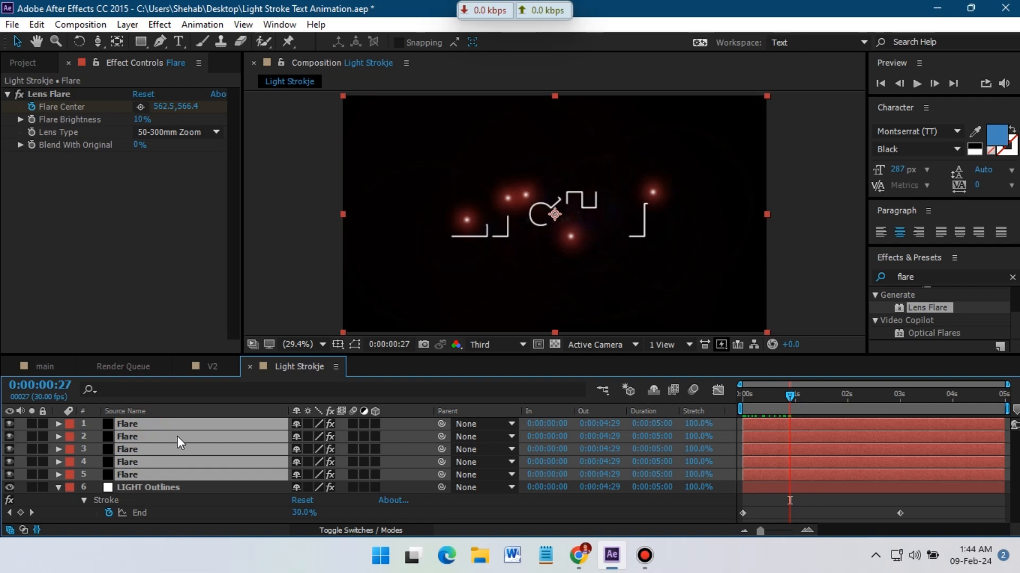
pyautogui.press('u')
pyautogui.scroll(-2, 381, 467)
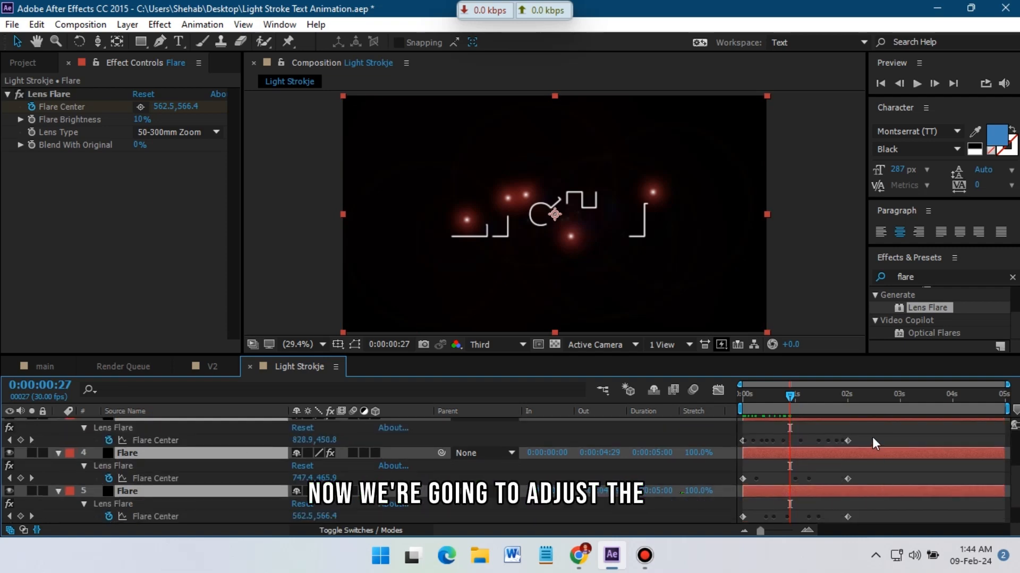
pyautogui.moveTo(871, 437)
pyautogui.mouseDown()
pyautogui.moveTo(726, 514)
pyautogui.moveTo(699, 541)
pyautogui.moveTo(725, 485)
pyautogui.mouseUp()
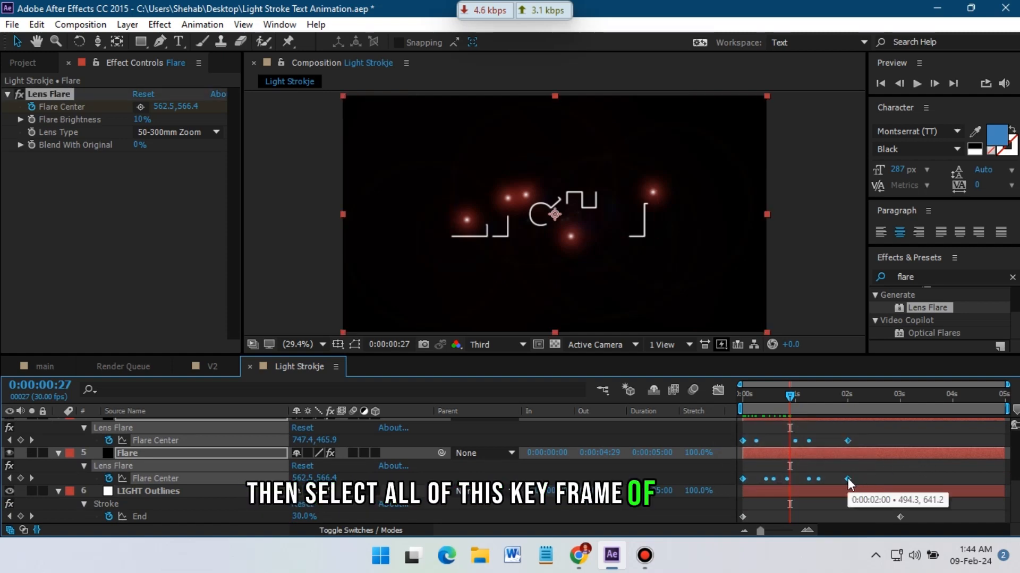
pyautogui.moveTo(847, 478); pyautogui.dragTo(901, 480)
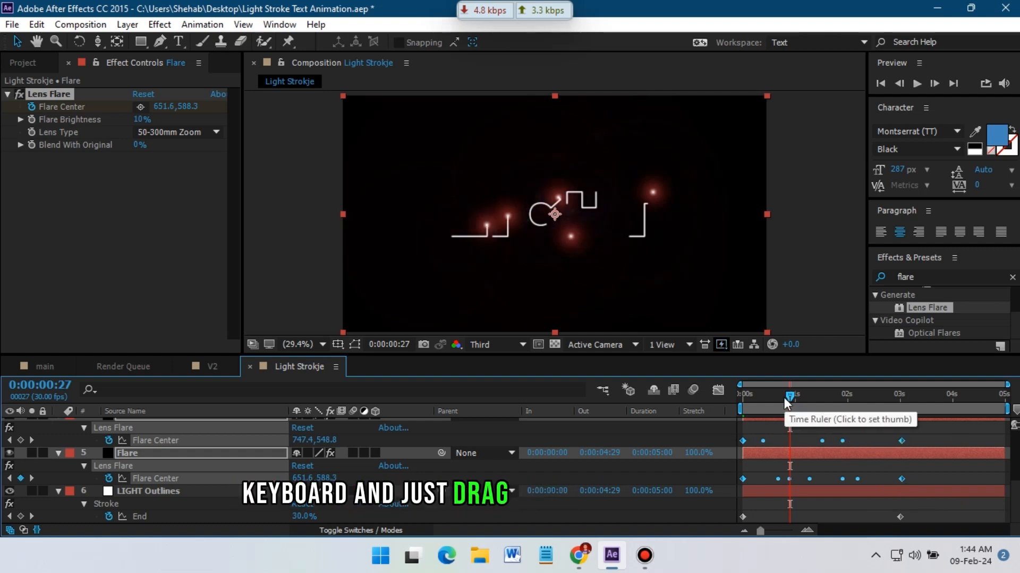
pyautogui.moveTo(784, 398); pyautogui.dragTo(901, 409)
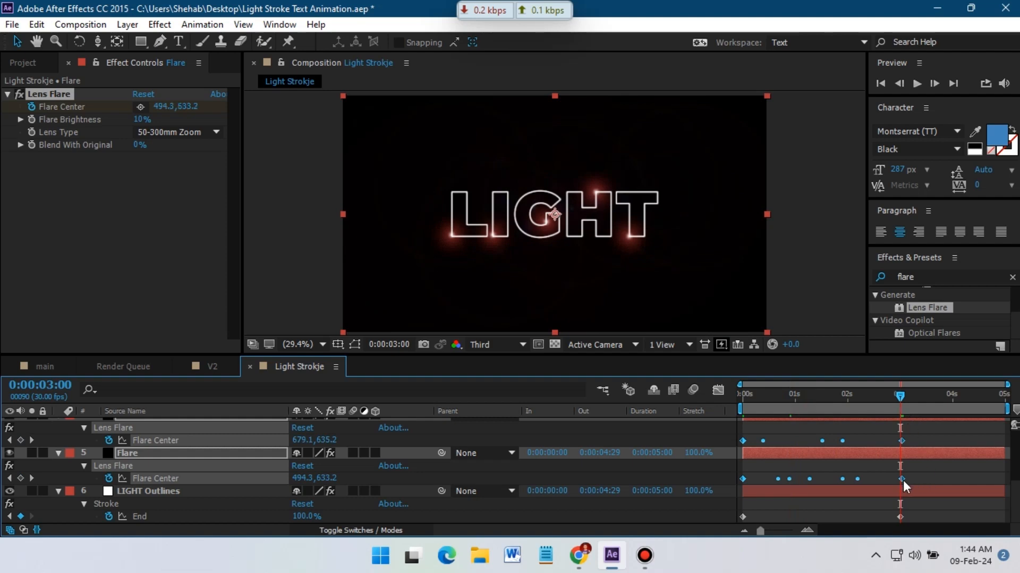
pyautogui.moveTo(903, 480); pyautogui.dragTo(900, 478)
# Preview the animation from the start.
pyautogui.moveTo(905, 406); pyautogui.dragTo(706, 416)
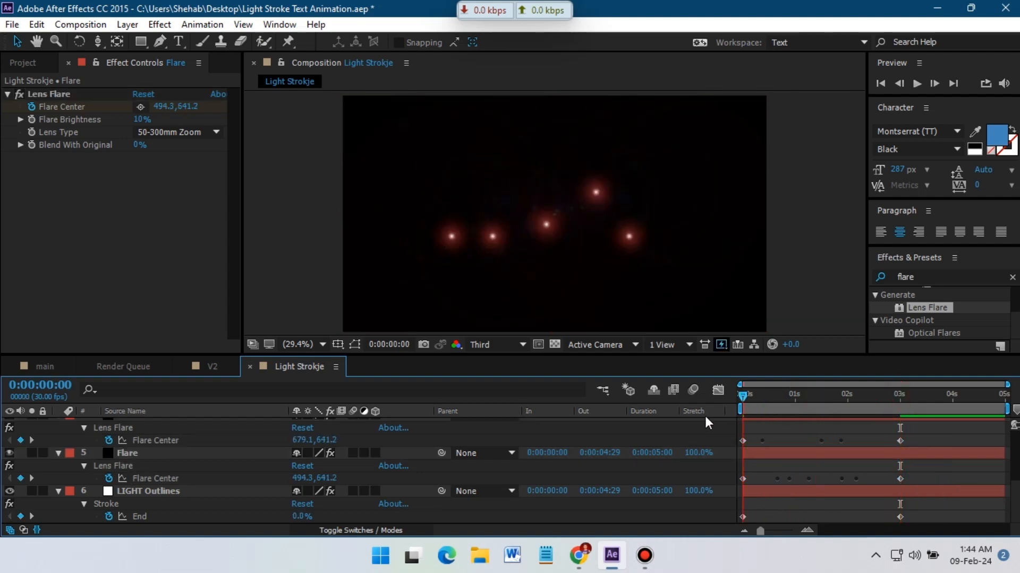
pyautogui.press('space')
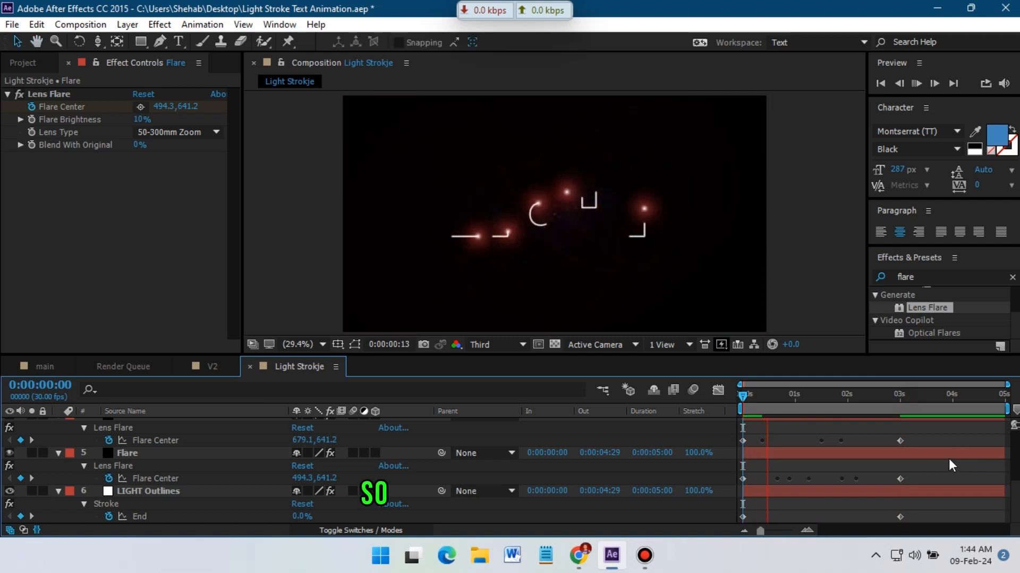
pyautogui.press('space')
# Keyframe all Flare layers' Opacity to fade in from 0% at the start to 100% at about 8 frames.
pyautogui.scroll(3, 131, 498)
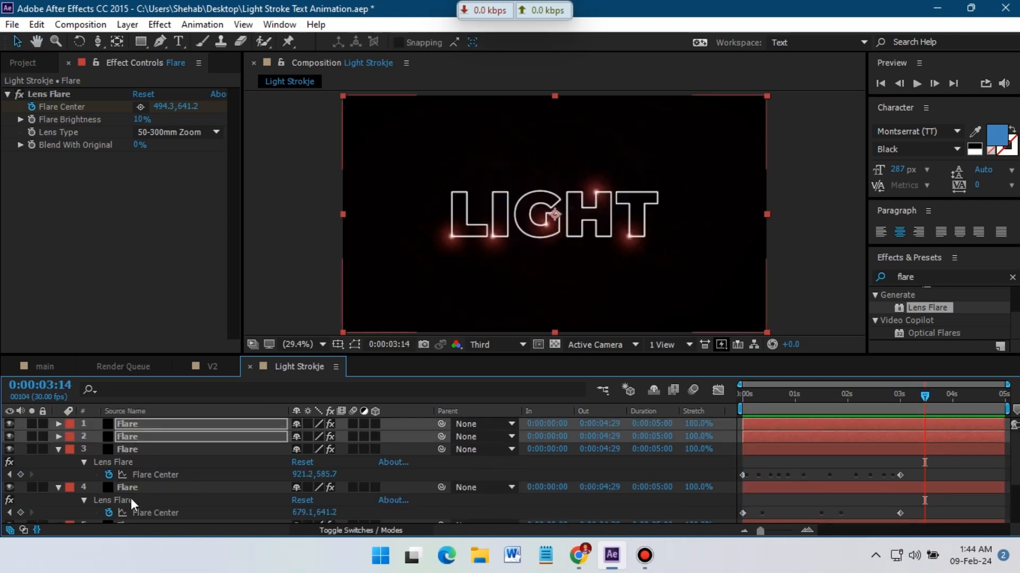
pyautogui.scroll(-1, 131, 498)
pyautogui.keyDown('shift'); pyautogui.click(142, 493); pyautogui.keyUp('shift')
pyautogui.press('u')
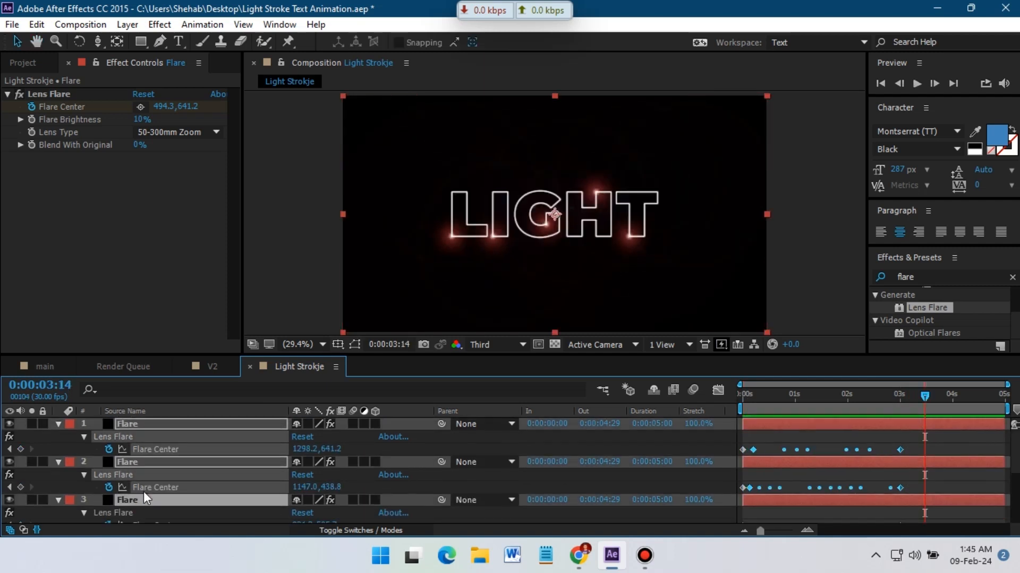
pyautogui.press('u')
pyautogui.click(59, 488)
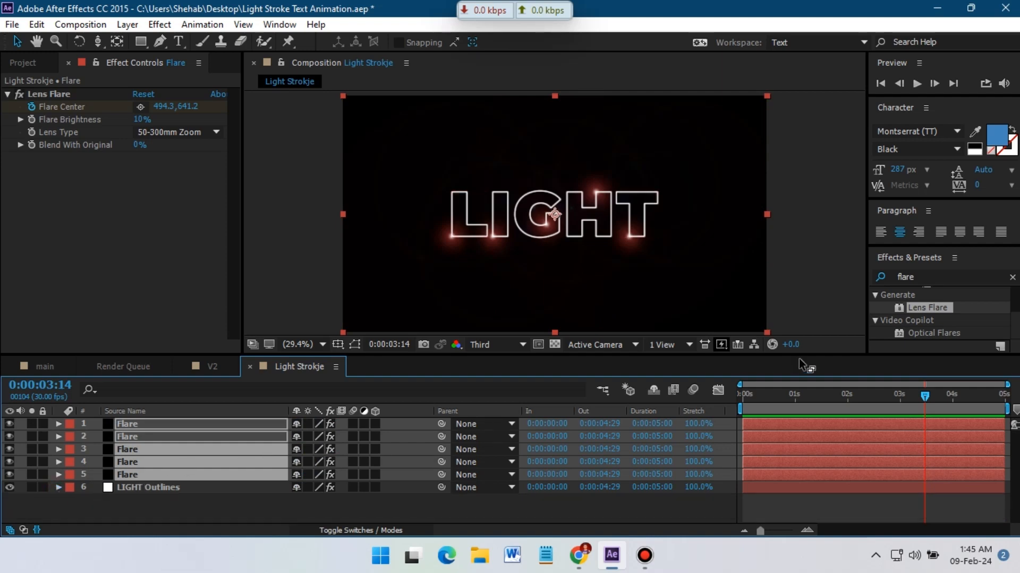
pyautogui.press('Home')
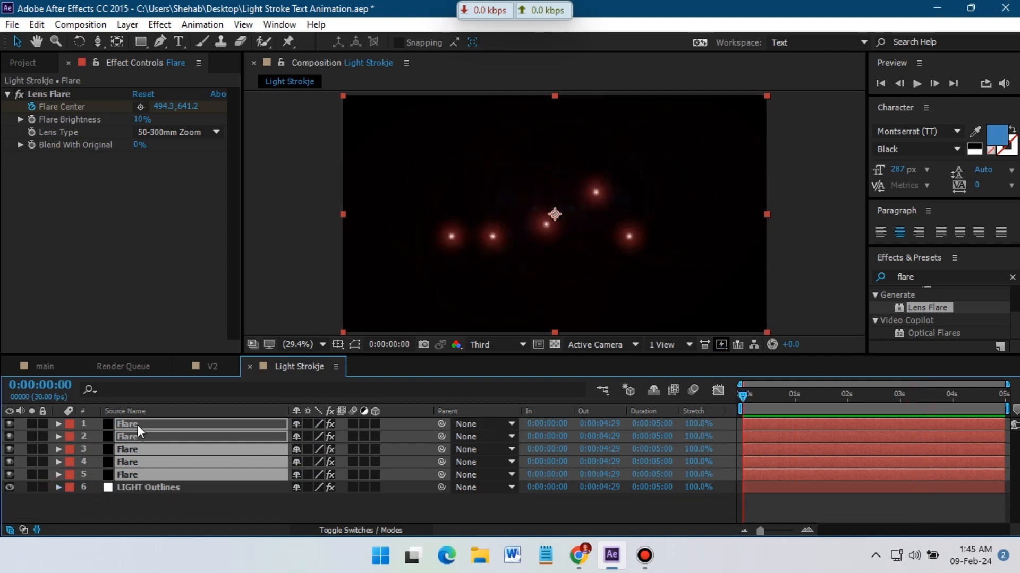
pyautogui.press('t')
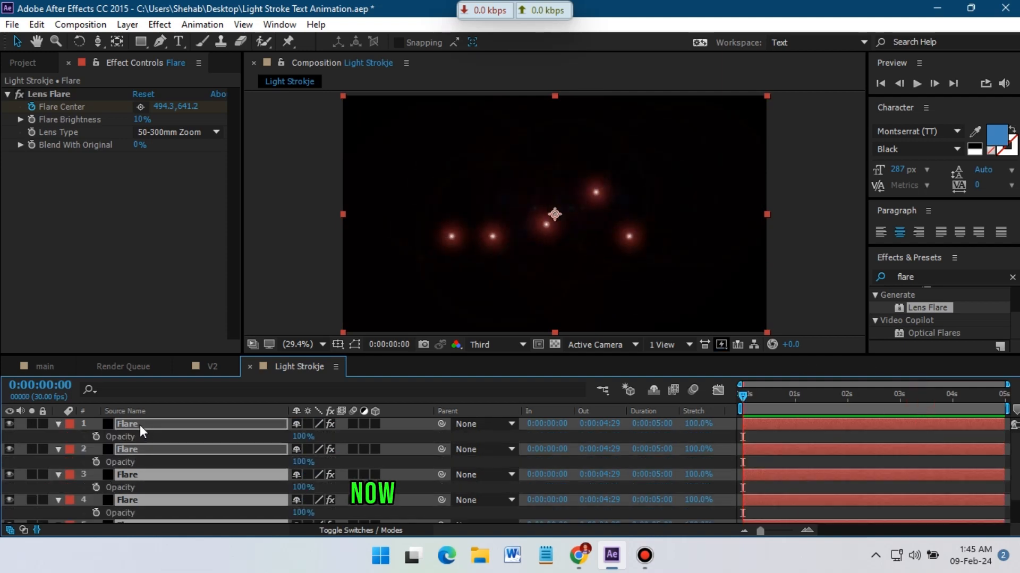
pyautogui.click(96, 435)
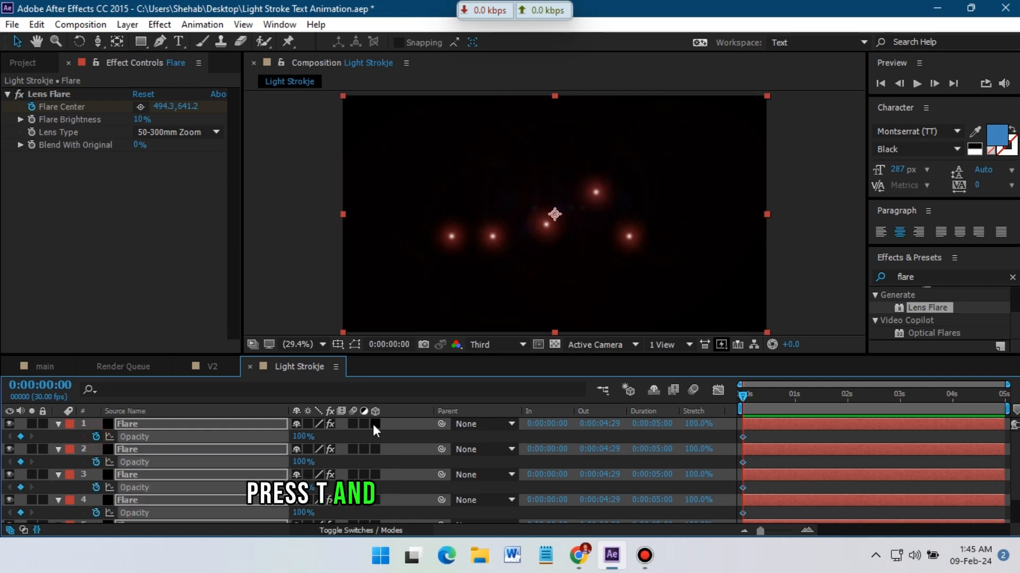
pyautogui.click(749, 406)
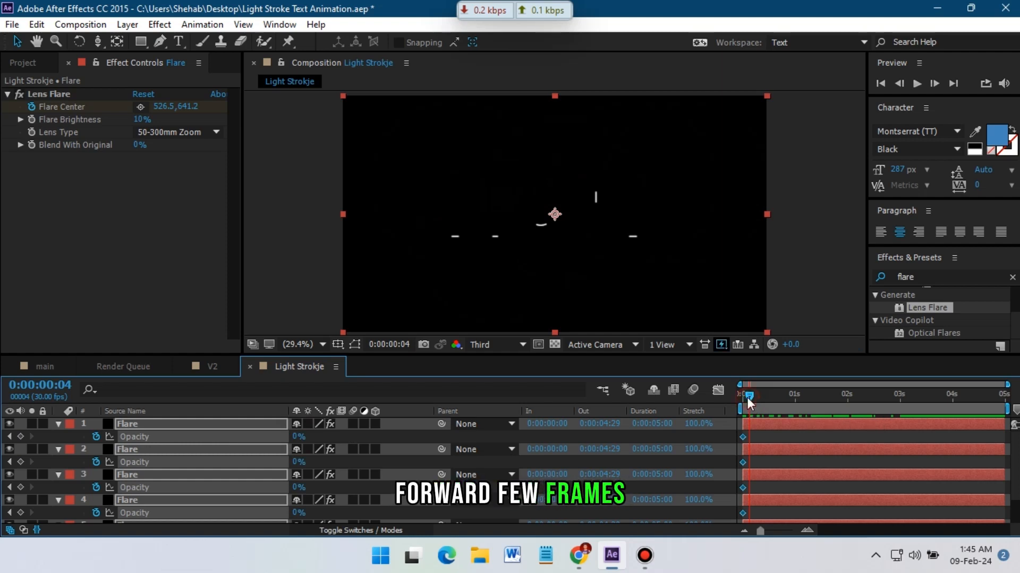
pyautogui.moveTo(746, 397); pyautogui.dragTo(754, 397)
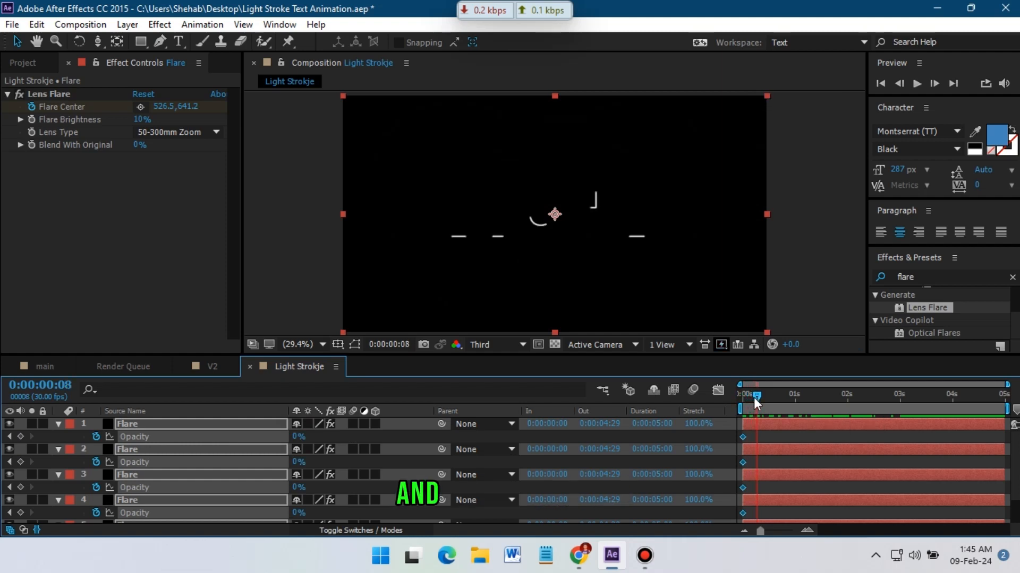
pyautogui.moveTo(298, 438); pyautogui.dragTo(572, 435)
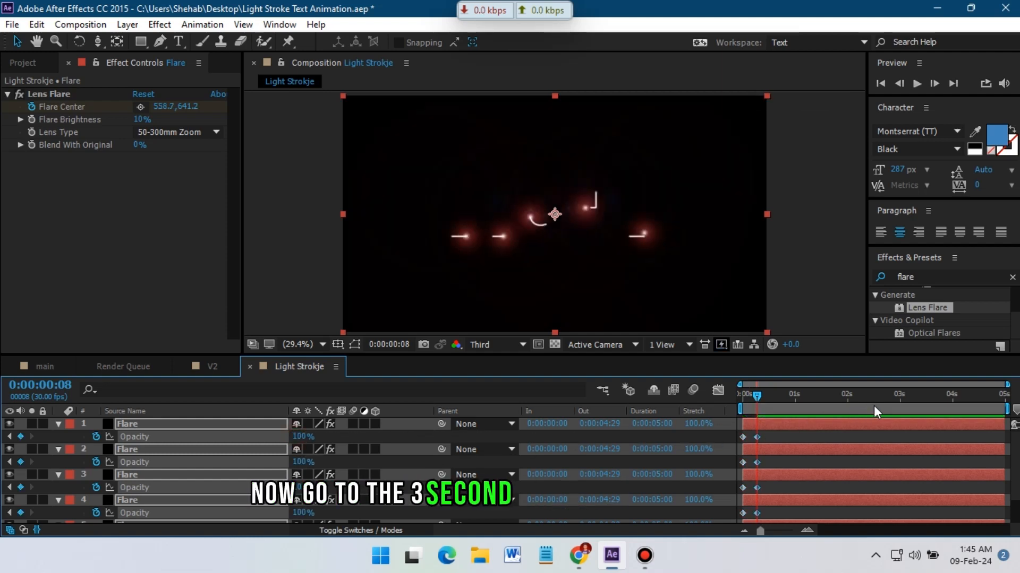
# Keyframe the Flare layers' Opacity to stay 100% near 0:00:02:27 and fade to 0% at 0:00:03:05.
pyautogui.click(894, 405)
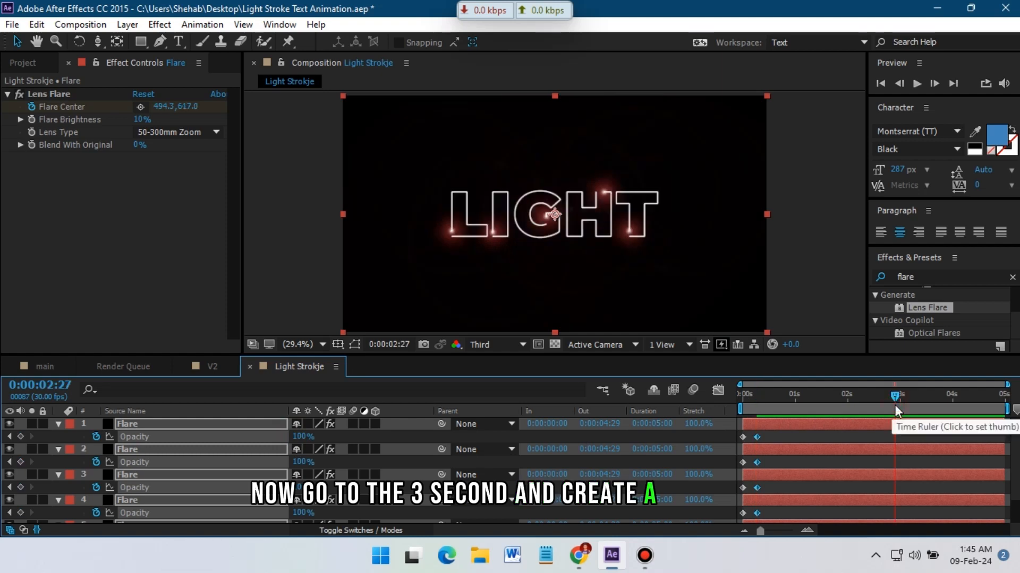
pyautogui.click(21, 436)
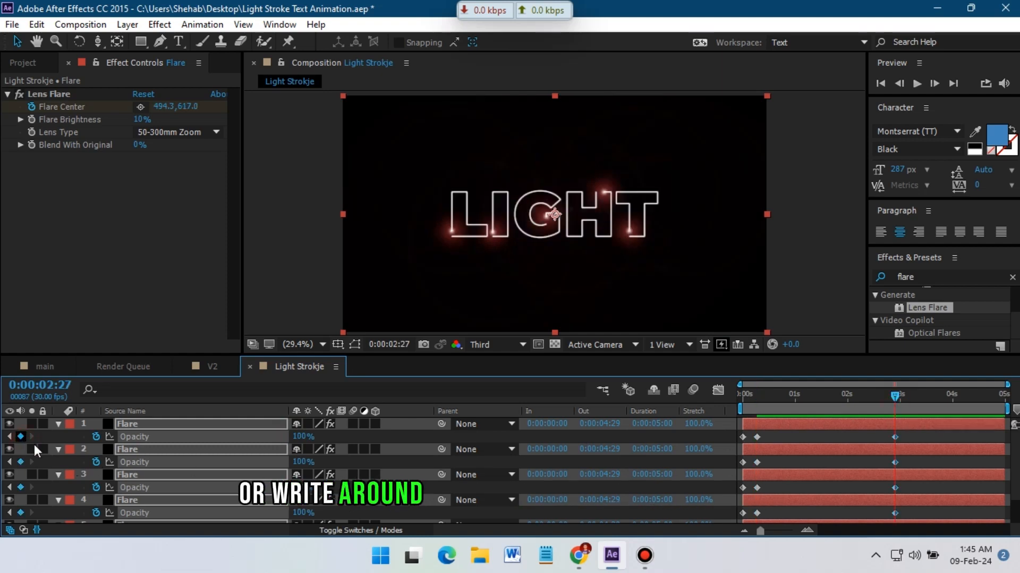
pyautogui.click(908, 405)
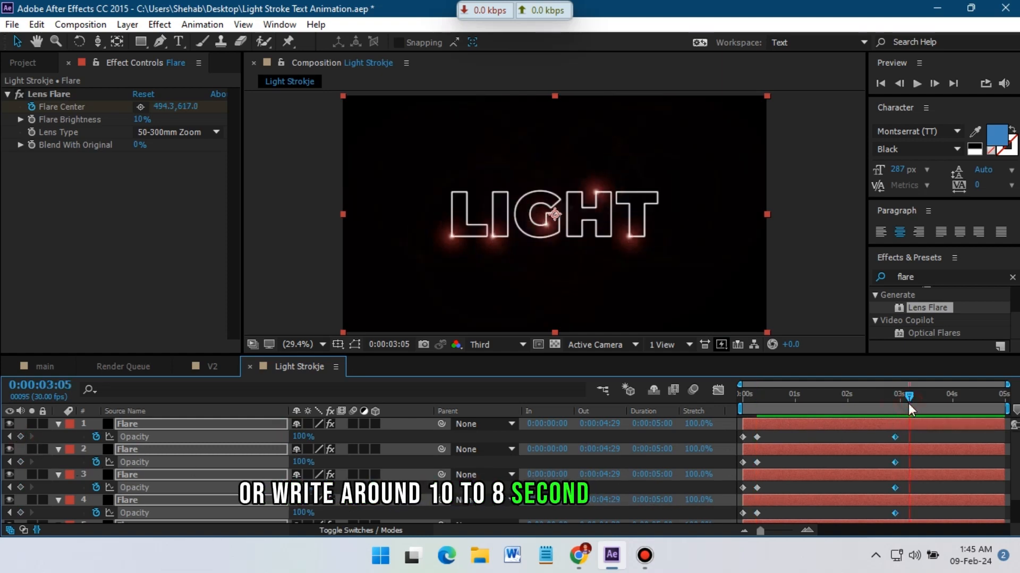
pyautogui.moveTo(301, 436); pyautogui.dragTo(104, 440)
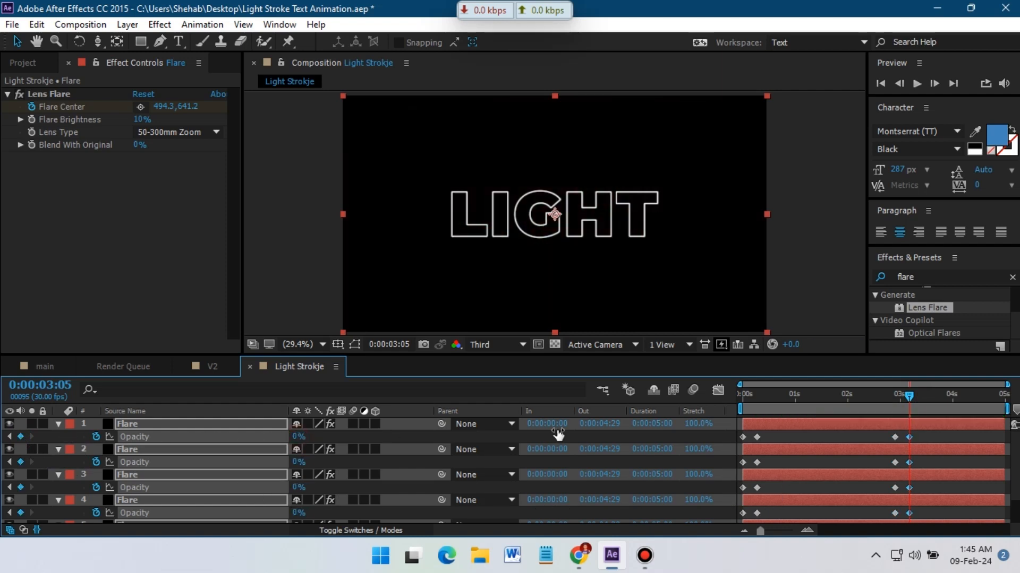
# Play the animation back from frame 0 to check the flare fades.
pyautogui.click(904, 403)
pyautogui.press('Home')
pyautogui.press('space')
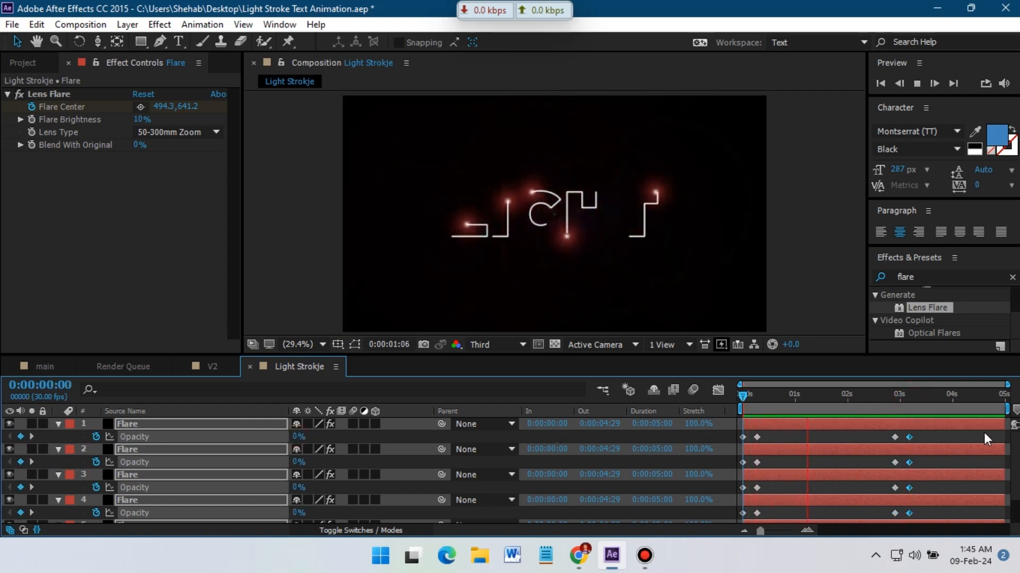
pyautogui.moveTo(909, 399); pyautogui.dragTo(741, 402)
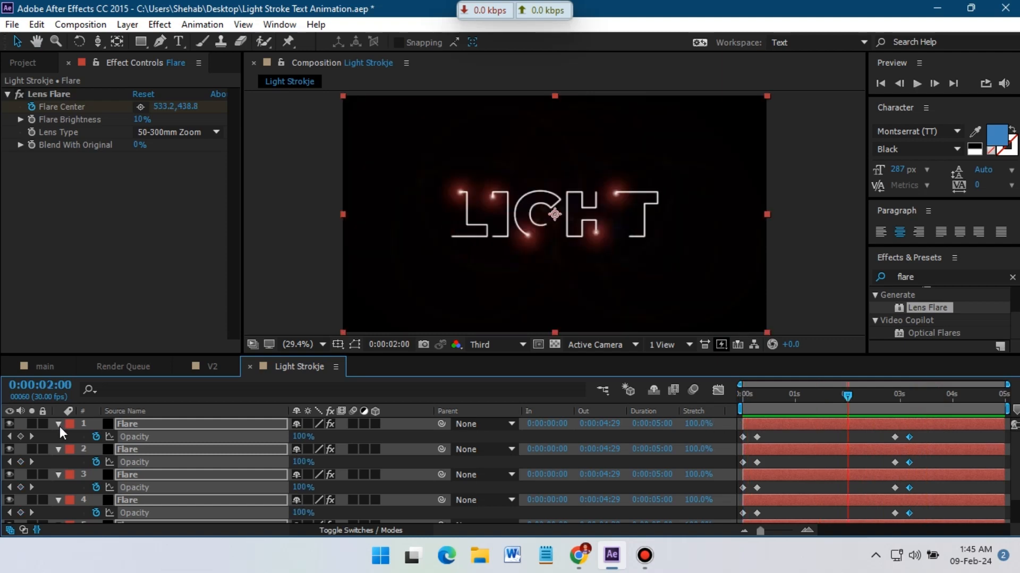
pyautogui.click(59, 426)
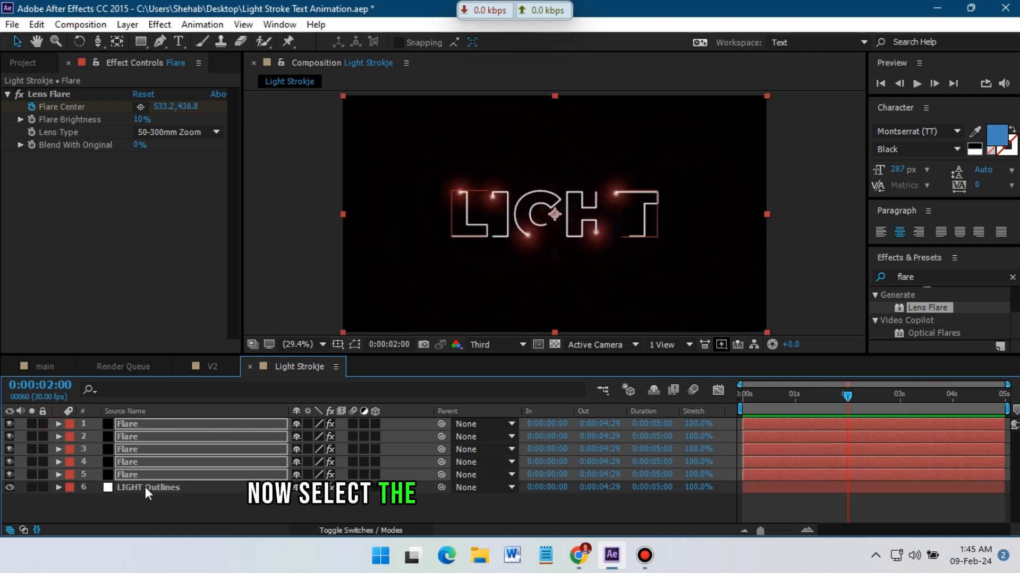
# Duplicate the LIGHT Outlines layer and set the copy's Stroke Paint Style to On Original Image.
pyautogui.click(146, 488)
pyautogui.hotkey('ctrl', 'd')
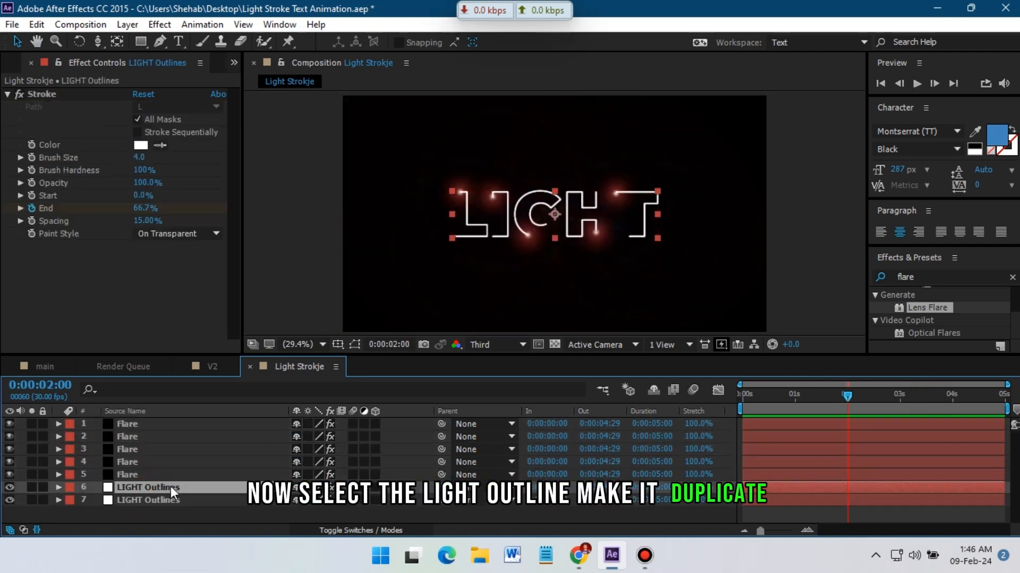
pyautogui.moveTo(156, 485)
pyautogui.mouseDown()
pyautogui.moveTo(156, 426)
pyautogui.moveTo(161, 471)
pyautogui.moveTo(146, 489)
pyautogui.mouseUp()
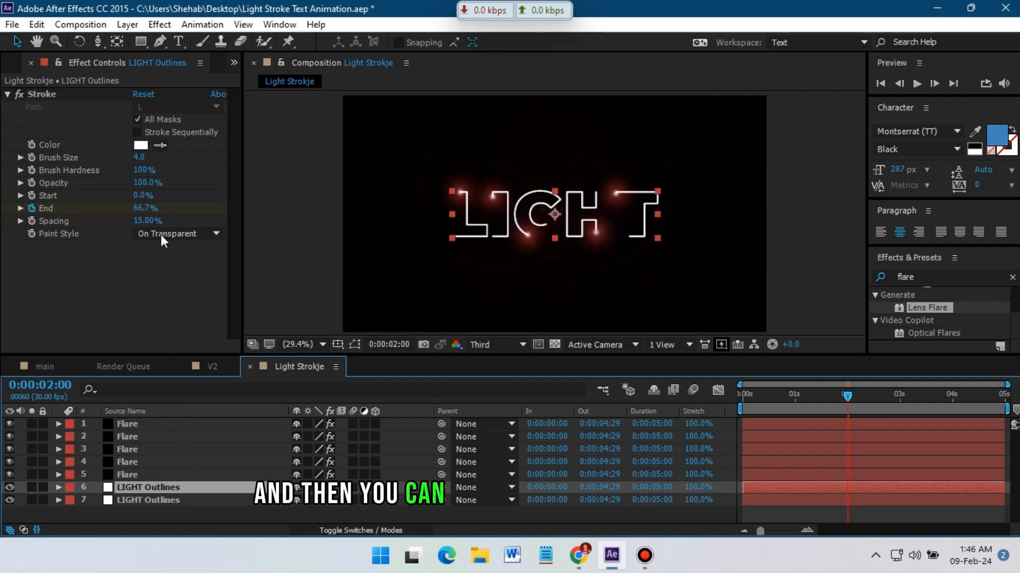
pyautogui.click(193, 235)
pyautogui.click(180, 247)
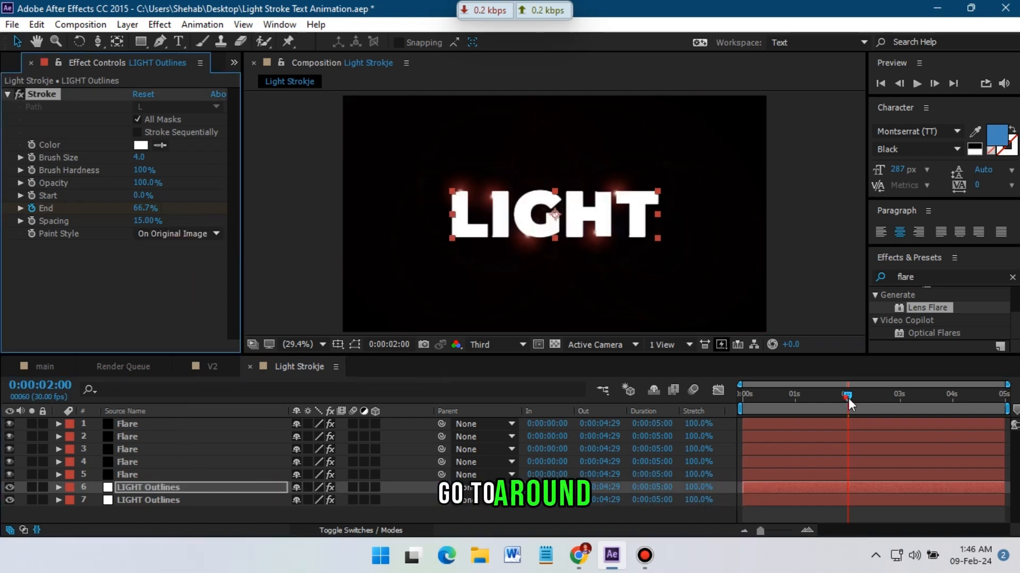
# Keyframe that LIGHT Outlines layer's Opacity from 0% at 0:00:02:24 to 100% at 0:00:03:04.
pyautogui.moveTo(848, 398); pyautogui.dragTo(887, 400)
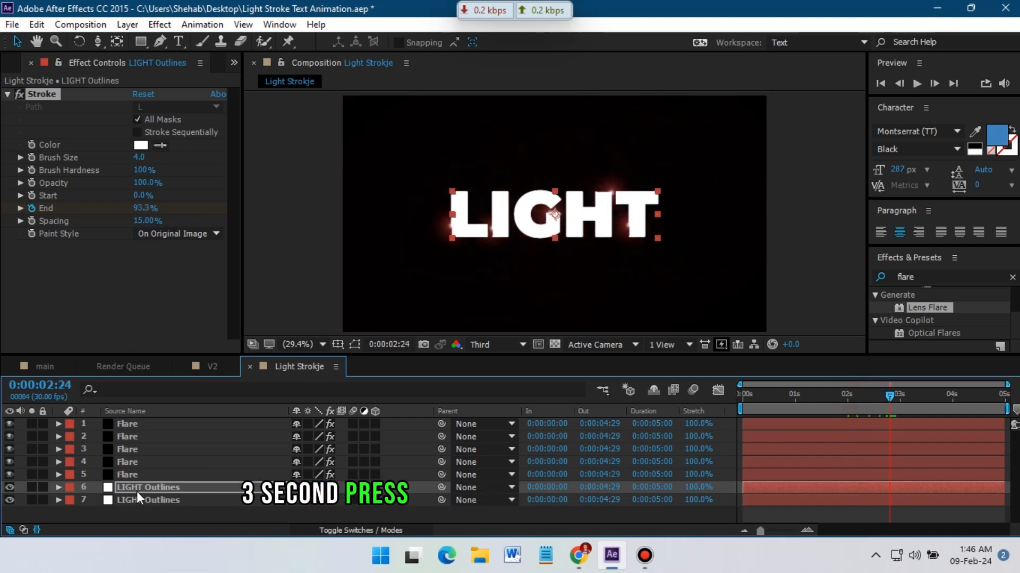
pyautogui.press('t')
pyautogui.write('0')
pyautogui.press('Return')
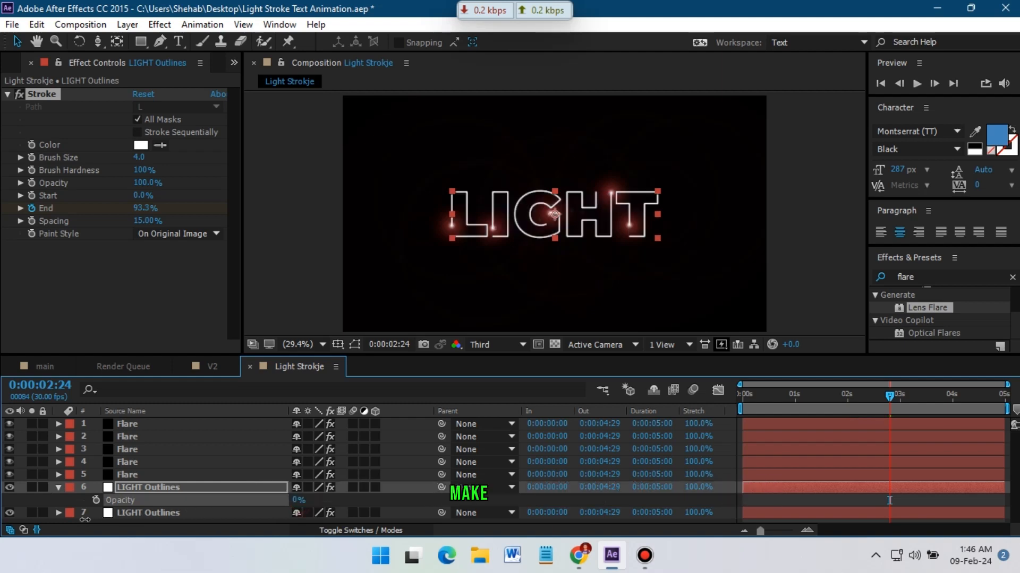
pyautogui.click(95, 501)
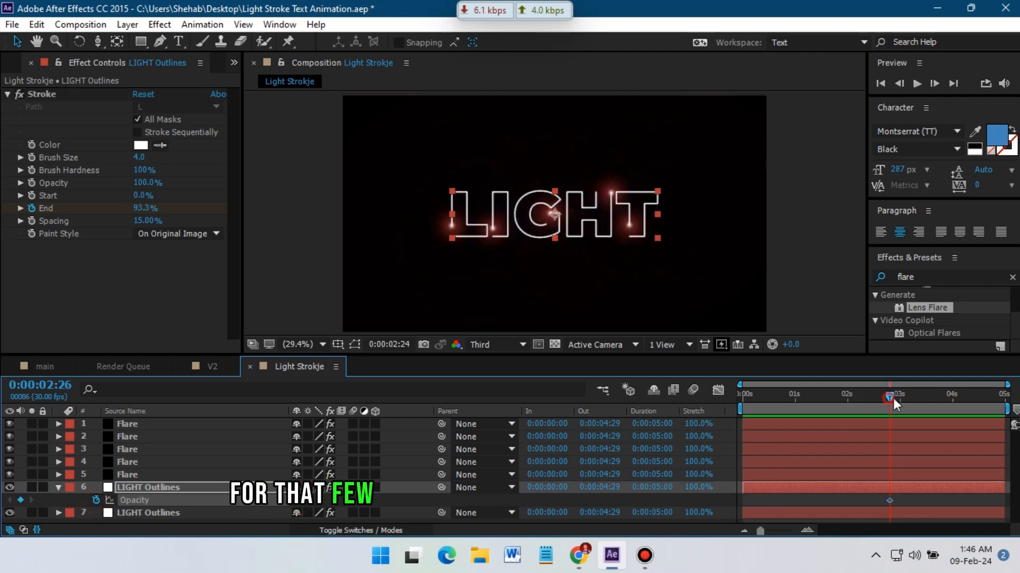
pyautogui.moveTo(893, 398); pyautogui.dragTo(907, 399)
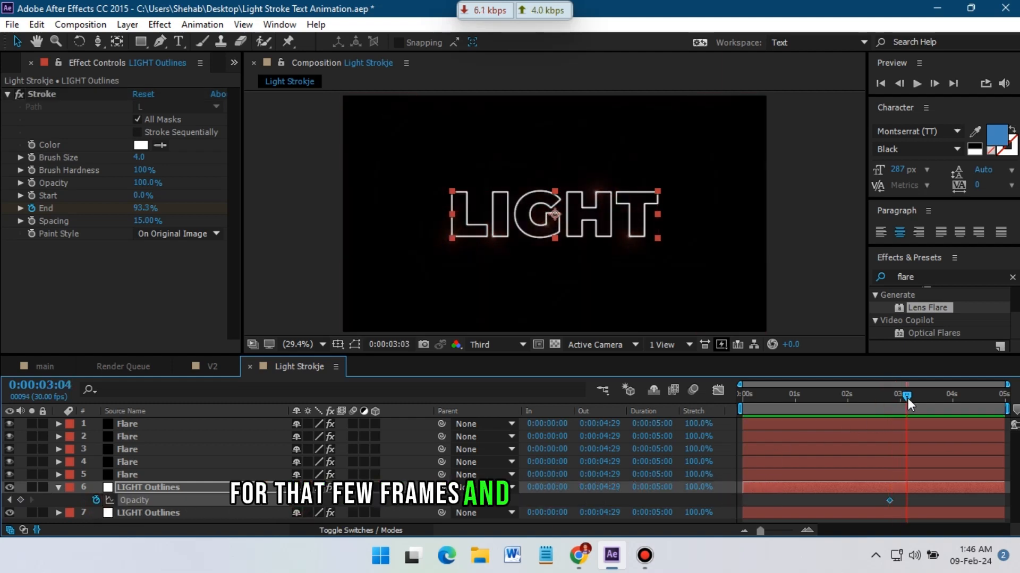
pyautogui.click(307, 501)
pyautogui.write('100')
pyautogui.press('Return')
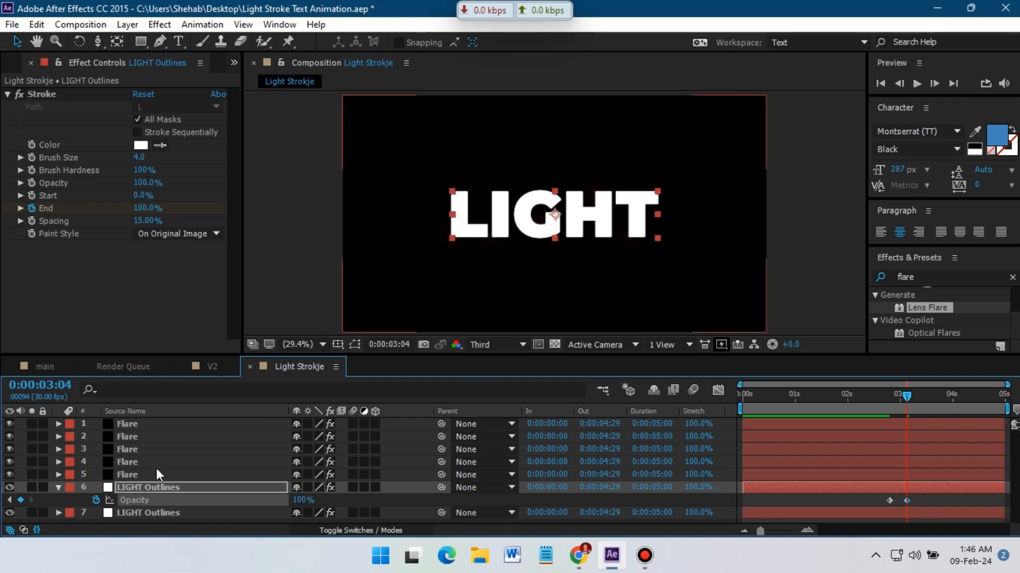
# Play back the animation around 0:00:03:04 to check the filled text reveal.
pyautogui.click(19, 94)
pyautogui.moveTo(885, 398)
pyautogui.mouseDown()
pyautogui.moveTo(921, 400)
pyautogui.moveTo(877, 404)
pyautogui.moveTo(913, 403)
pyautogui.moveTo(907, 413)
pyautogui.moveTo(868, 411)
pyautogui.mouseUp()
pyautogui.press('space')
pyautogui.press('space')
pyautogui.press('space')
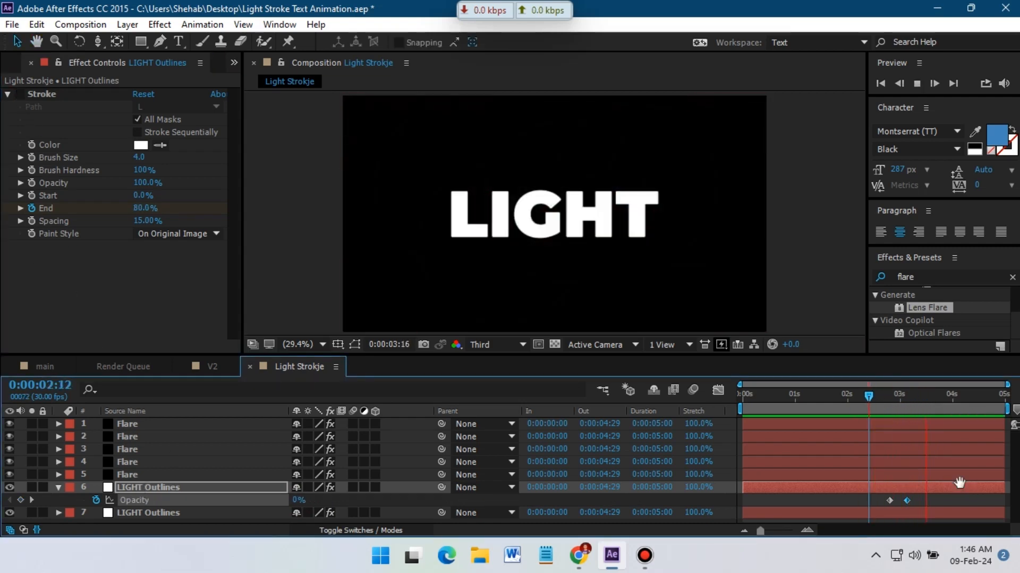
pyautogui.moveTo(938, 402); pyautogui.dragTo(904, 413)
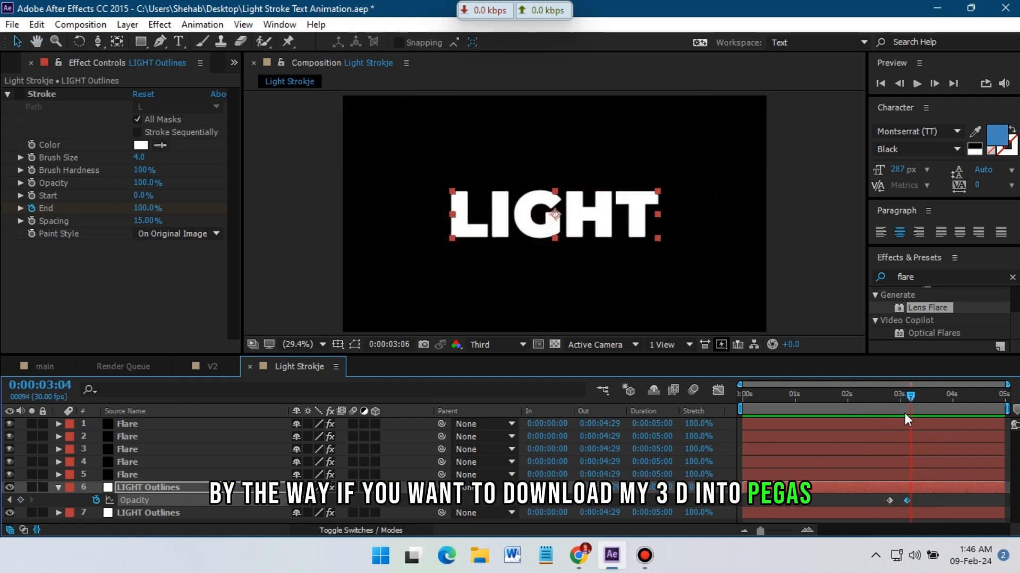
# Select the Flare layers and apply the Hue/Saturation effect to the top Flare layer.
pyautogui.click(132, 474)
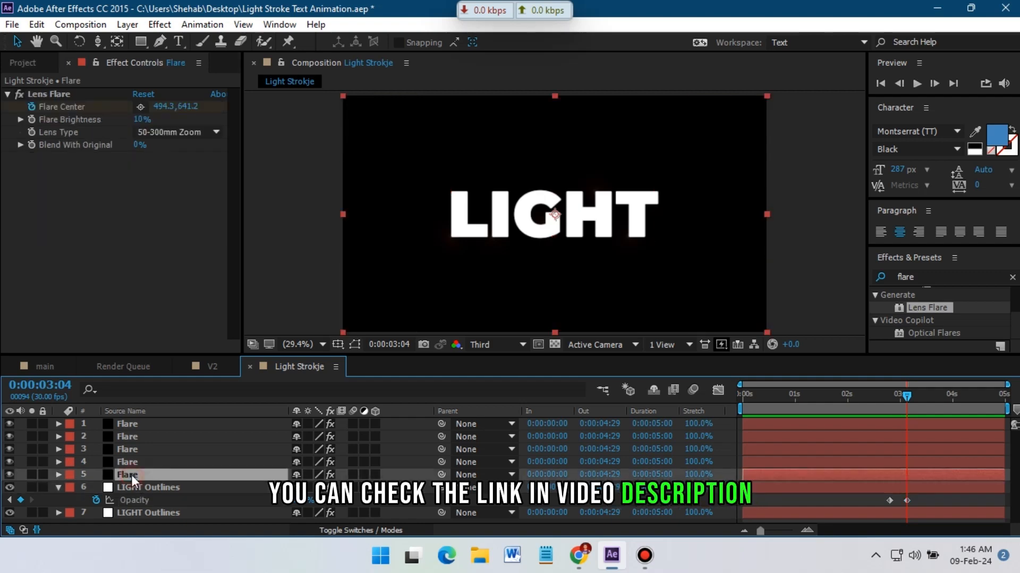
pyautogui.keyDown('shift'); pyautogui.click(134, 425); pyautogui.keyUp('shift')
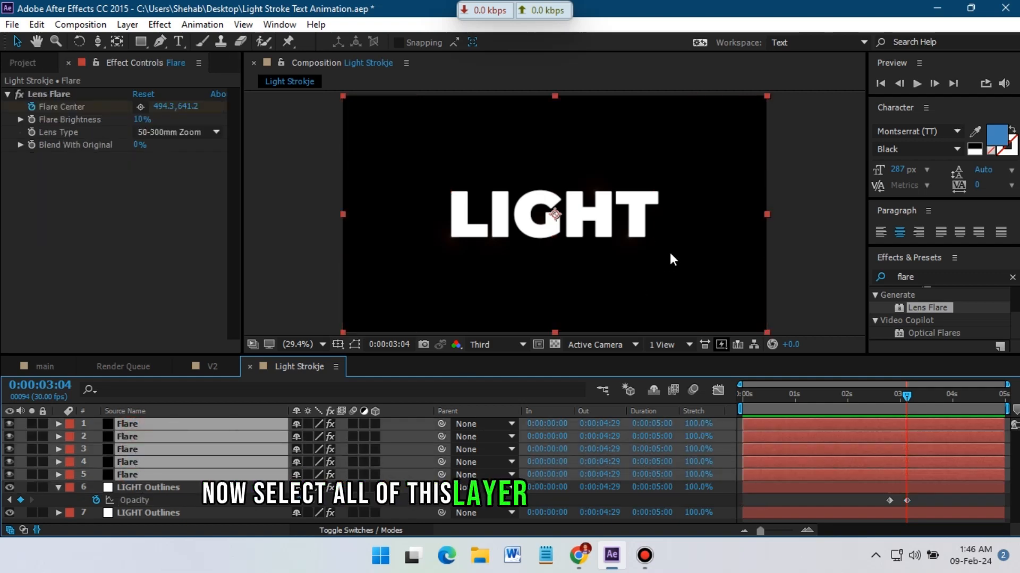
pyautogui.doubleClick(935, 278)
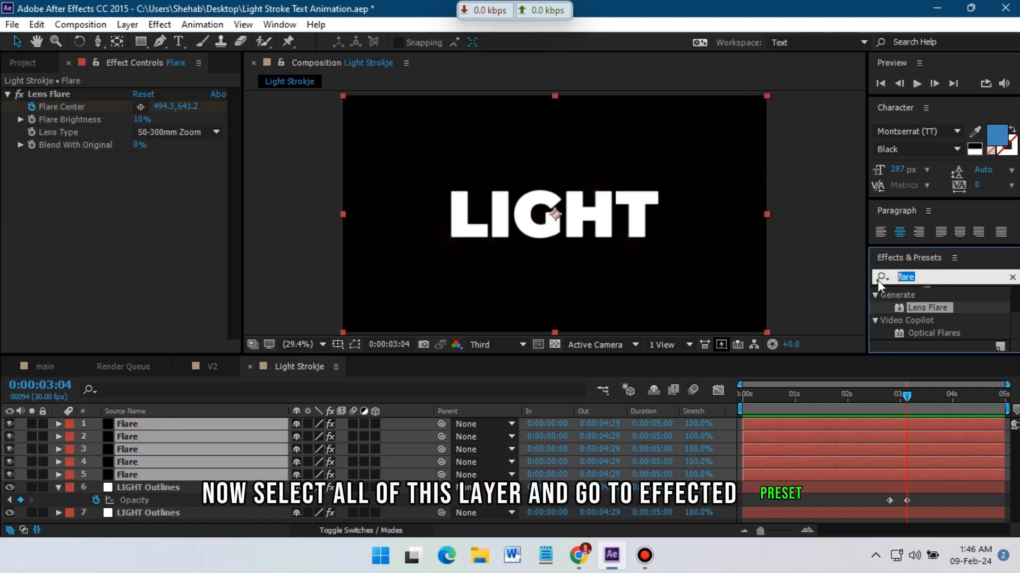
pyautogui.write('hue')
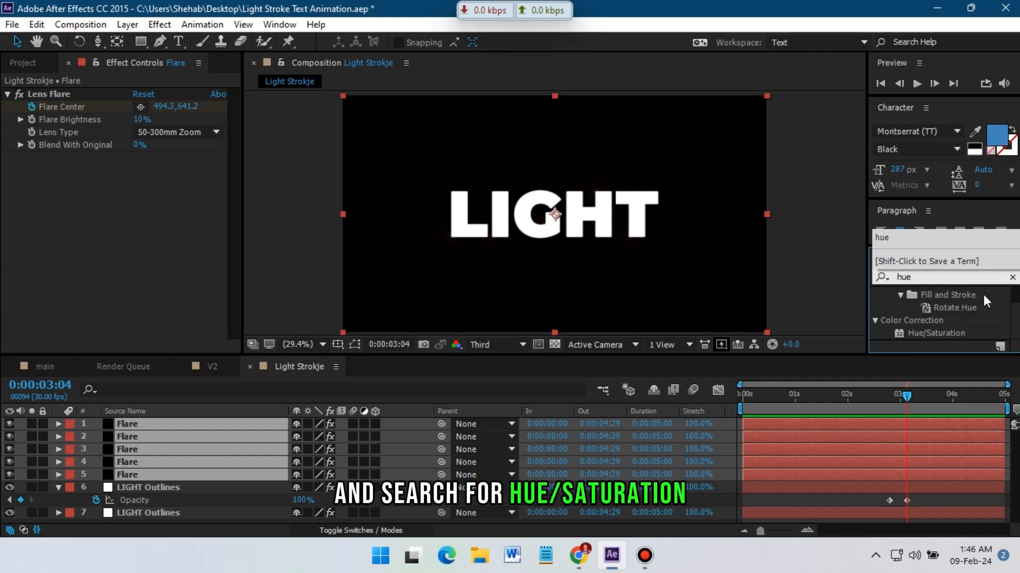
pyautogui.moveTo(935, 332); pyautogui.dragTo(238, 369)
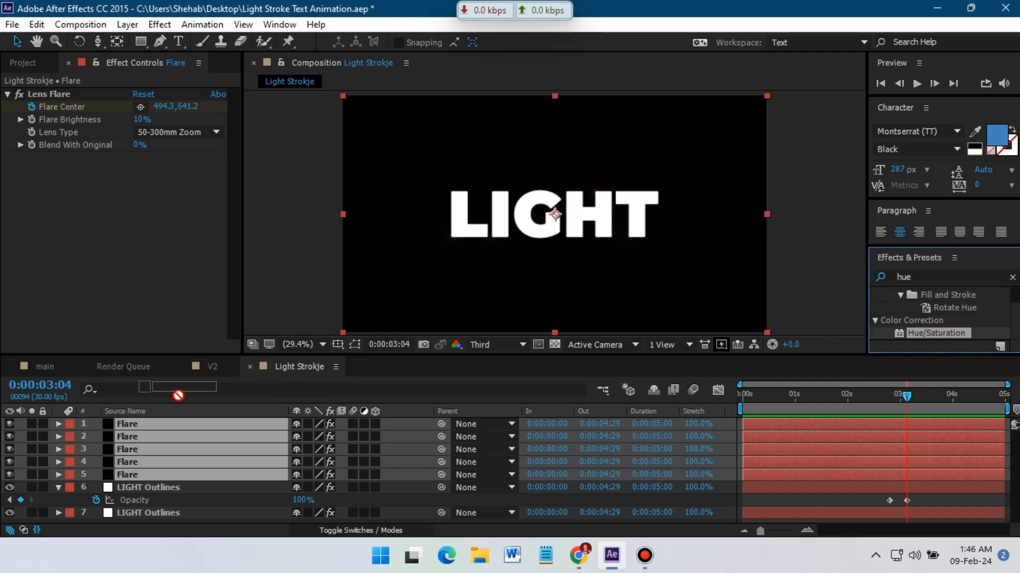
pyautogui.moveTo(178, 396); pyautogui.dragTo(136, 428)
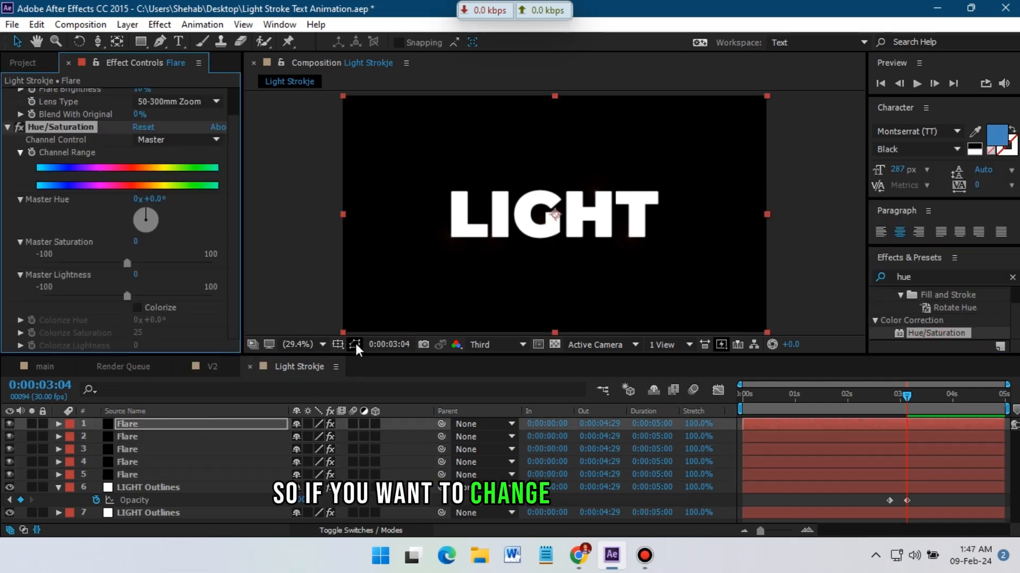
# At 0:00:01:10, set the top Flare layer's Master Hue to -130°.
pyautogui.moveTo(905, 412); pyautogui.dragTo(812, 409)
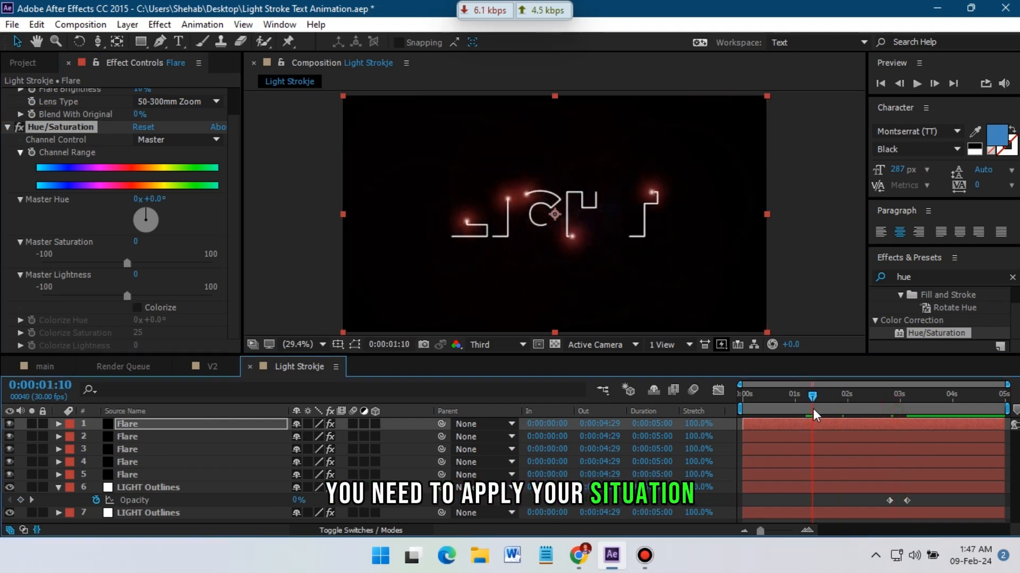
pyautogui.click(141, 220)
pyautogui.moveTo(141, 221); pyautogui.dragTo(129, 234)
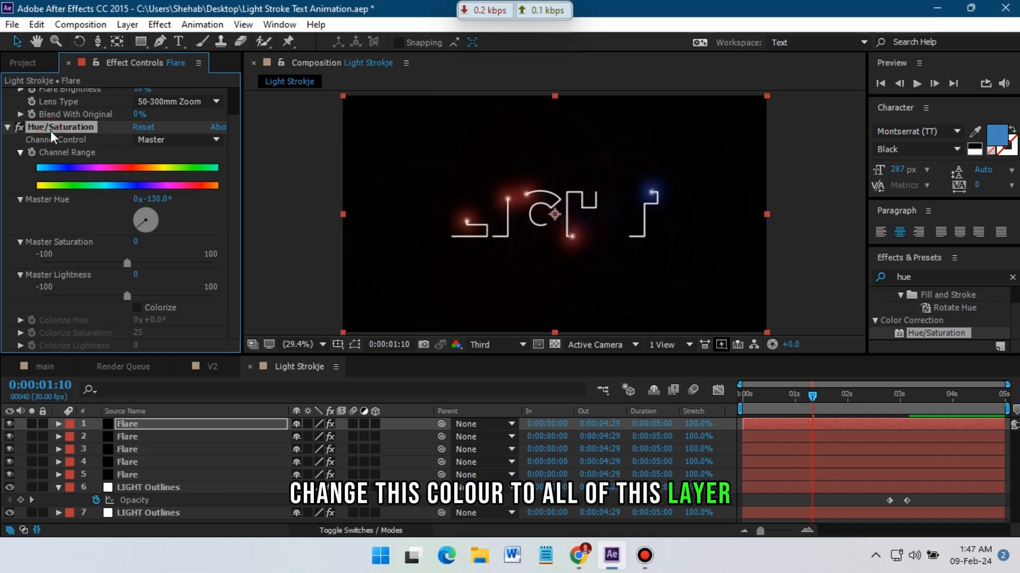
# Paste the Hue/Saturation effect onto each of the other four Flare layers.
pyautogui.click(135, 436)
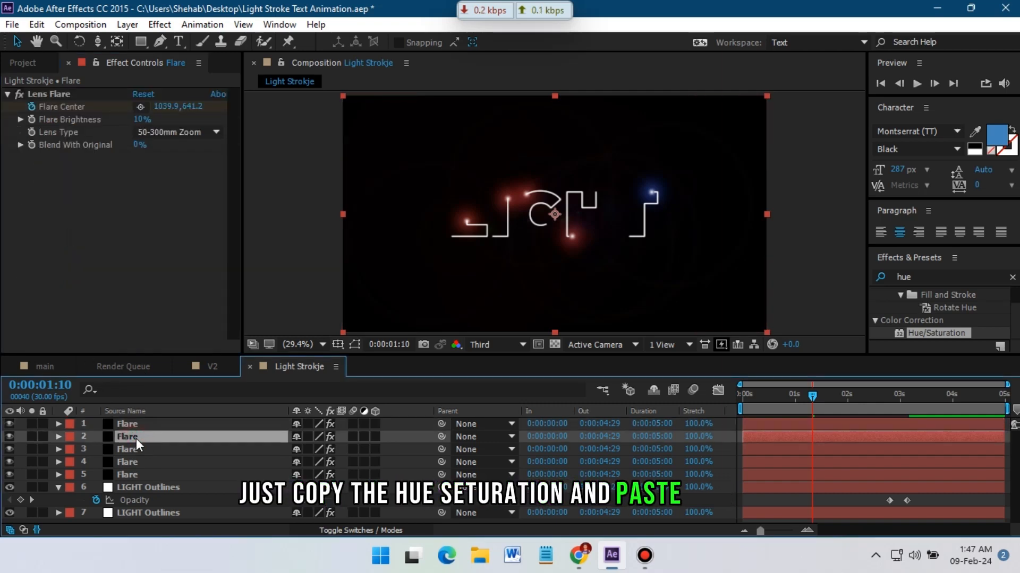
pyautogui.hotkey('ctrl', 'v')
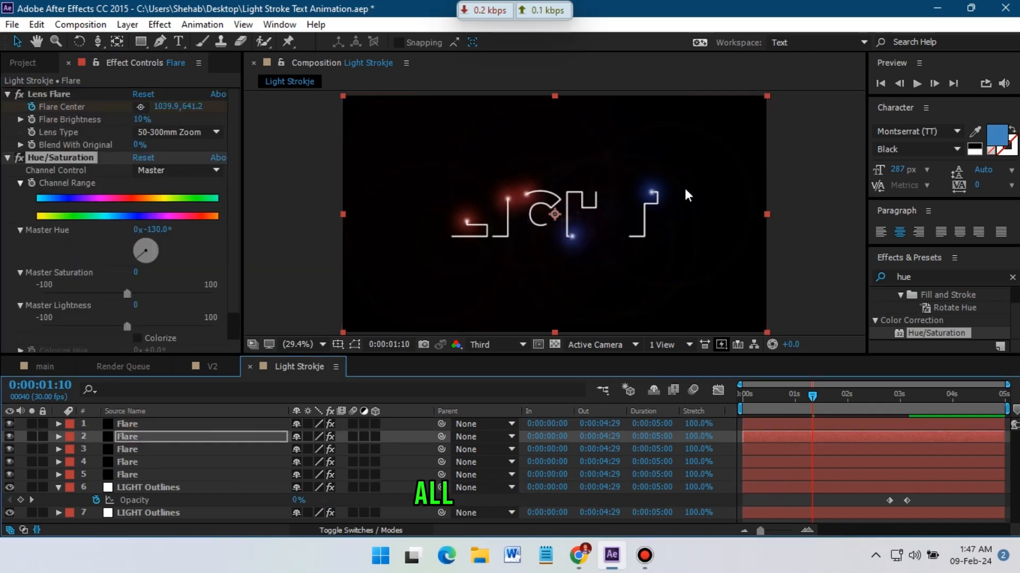
pyautogui.click(128, 450)
pyautogui.hotkey('ctrl', 'v')
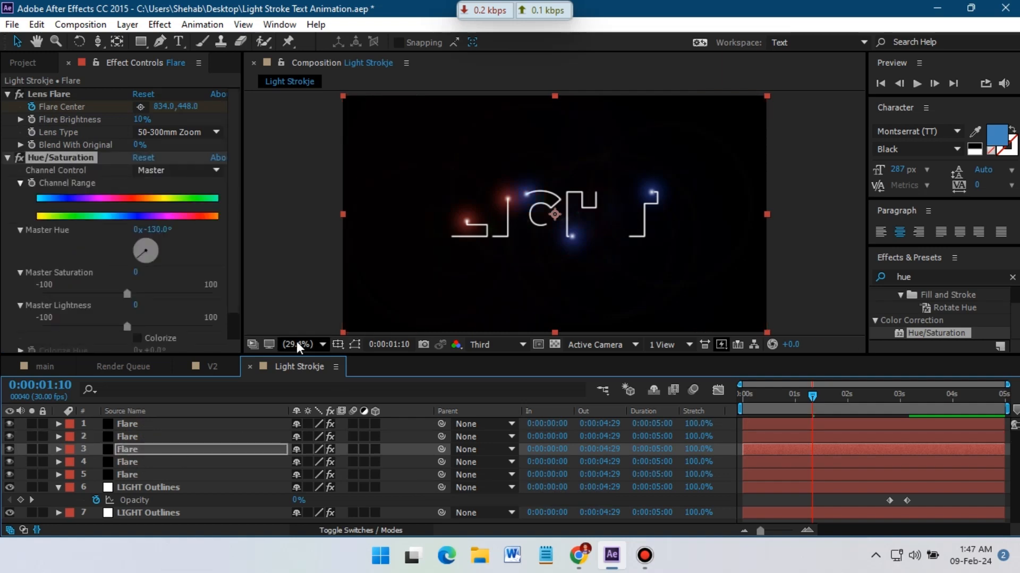
pyautogui.click(125, 463)
pyautogui.hotkey('ctrl', 'v')
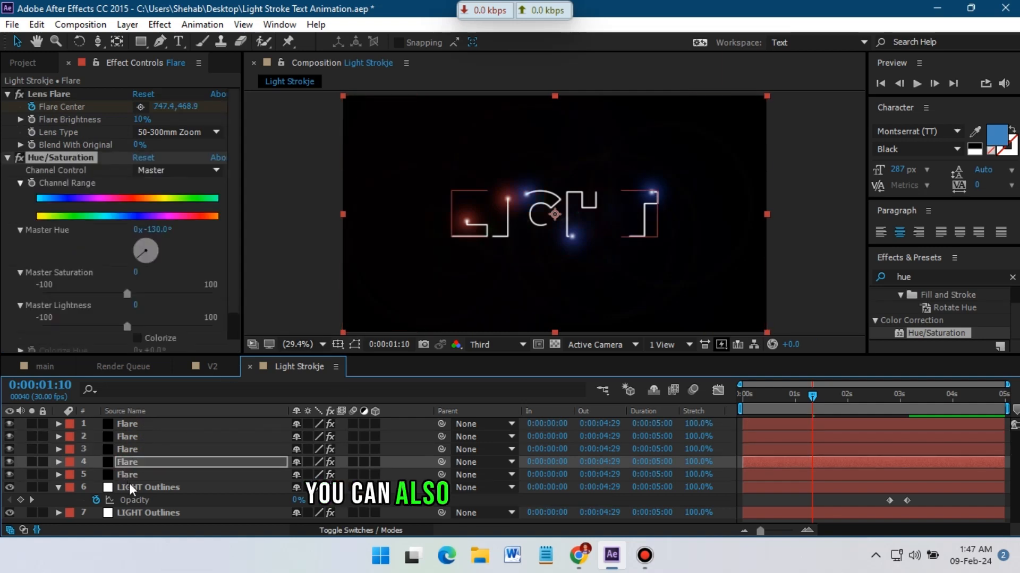
pyautogui.click(127, 476)
pyautogui.hotkey('ctrl', 'v')
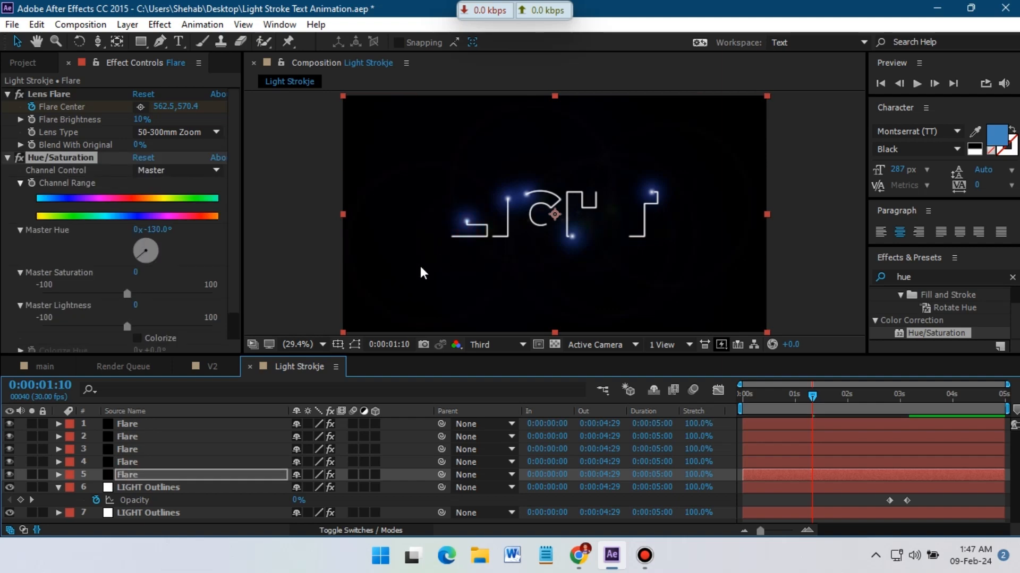
# Adjust the Master Hue on the Flare layers so each flare gets a different colour.
pyautogui.click(131, 458)
pyautogui.moveTo(139, 255)
pyautogui.mouseDown()
pyautogui.moveTo(129, 247)
pyautogui.moveTo(157, 253)
pyautogui.moveTo(144, 241)
pyautogui.mouseUp()
pyautogui.click(130, 449)
pyautogui.click(139, 435)
pyautogui.click(126, 425)
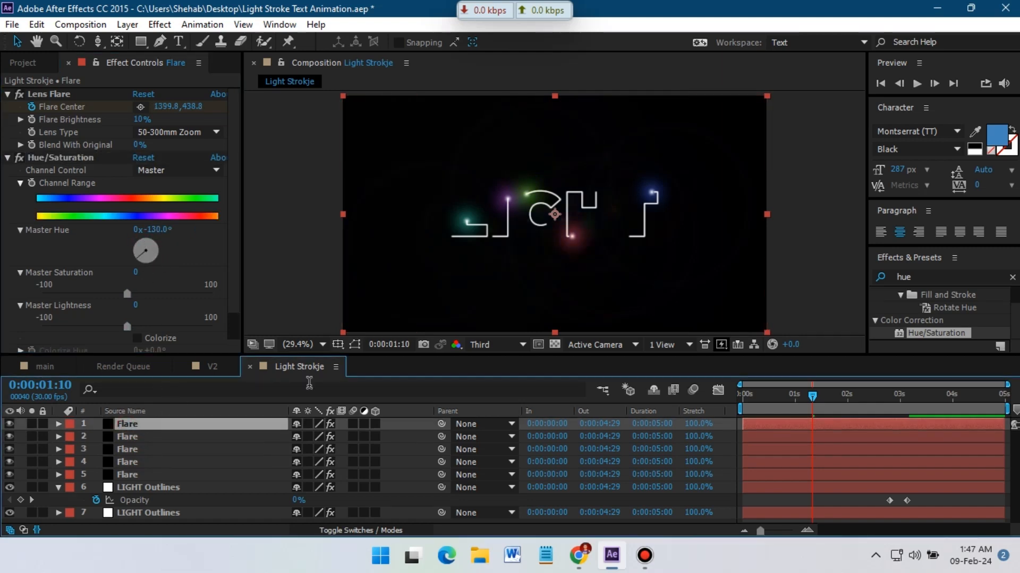
# Pre-compose all layers into a new composition named Effects, moving all attributes into it.
pyautogui.moveTo(784, 398); pyautogui.dragTo(874, 399)
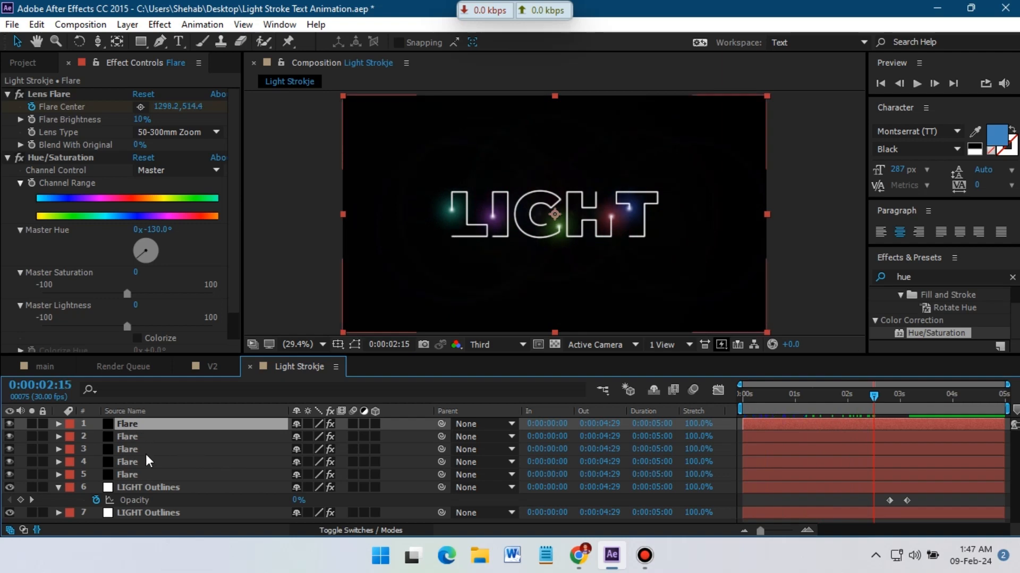
pyautogui.keyDown('shift'); pyautogui.click(147, 518); pyautogui.keyUp('shift')
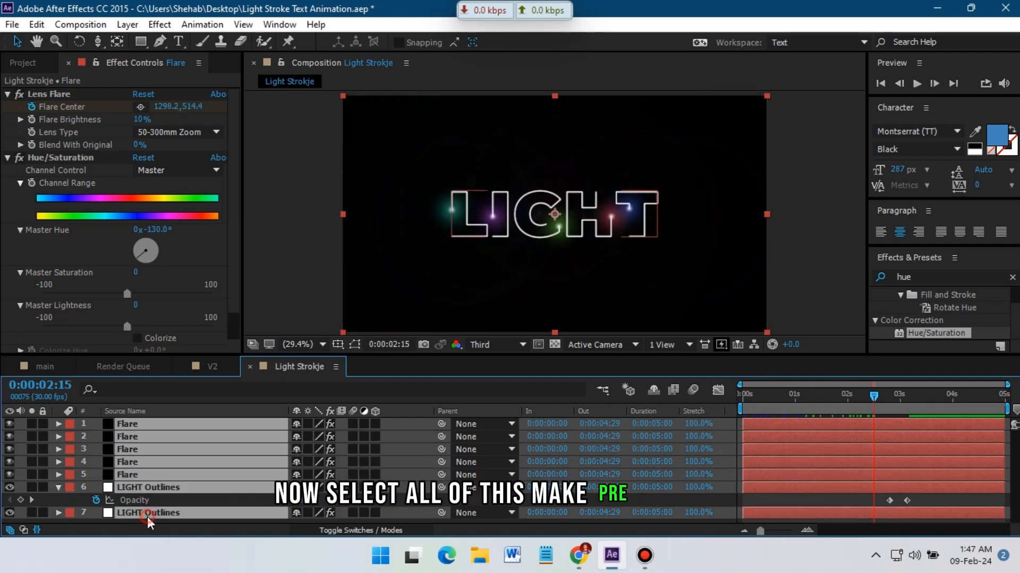
pyautogui.rightClick(148, 514)
pyautogui.click(192, 437)
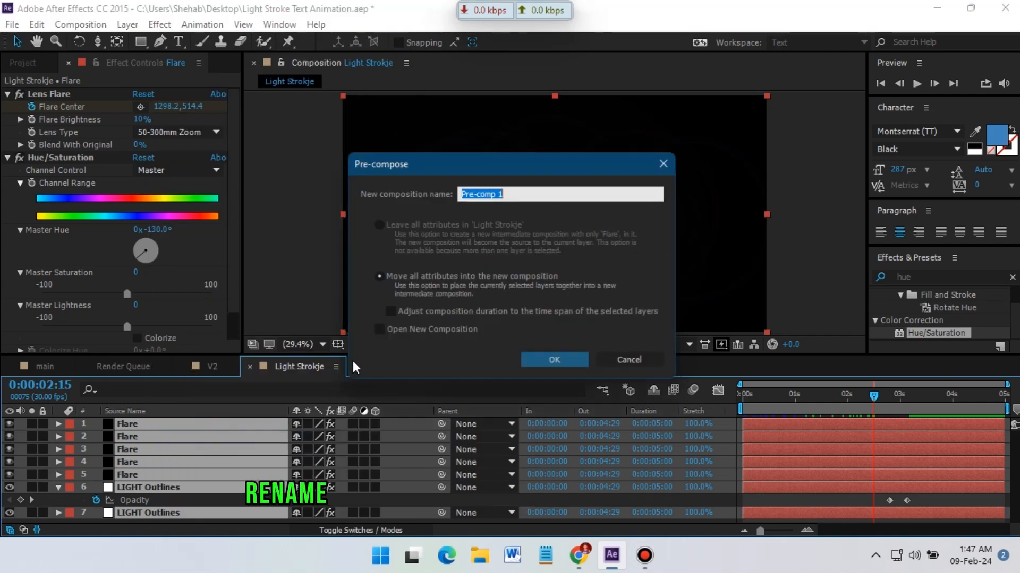
pyautogui.write('Effects')
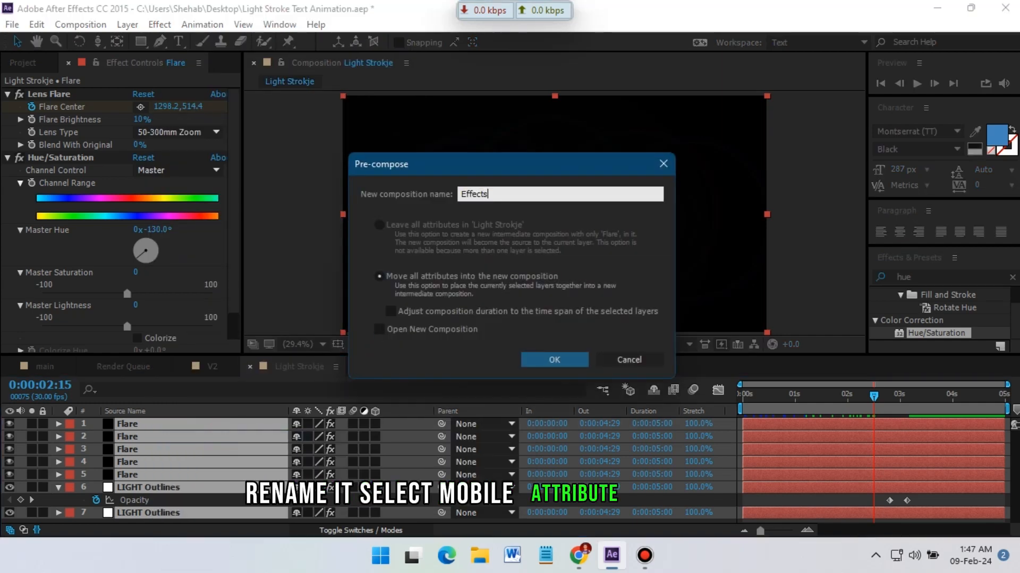
pyautogui.click(406, 275)
pyautogui.click(552, 360)
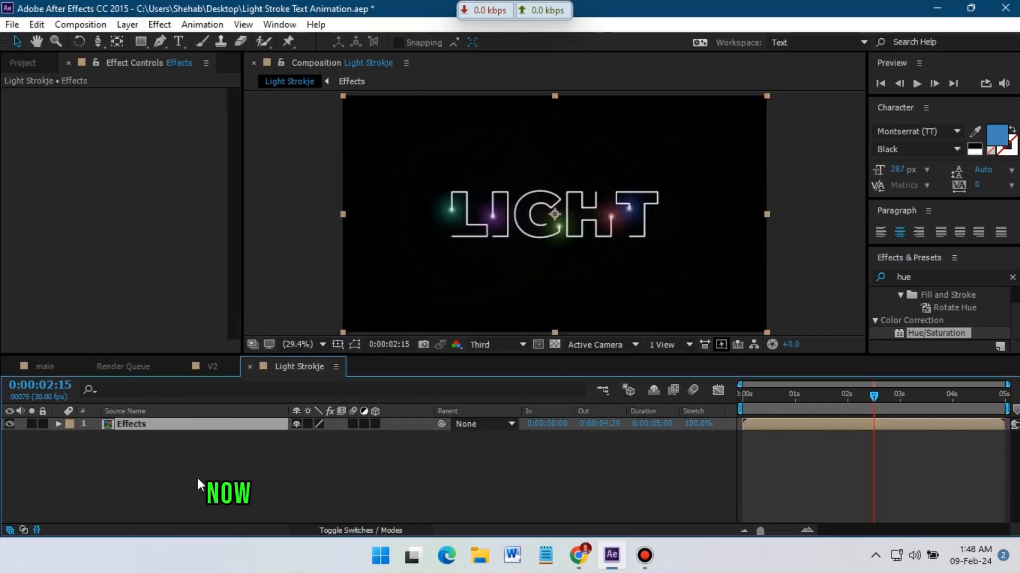
# Turn the Effects layer into a 3D layer and add a new camera to the composition.
pyautogui.click(170, 462)
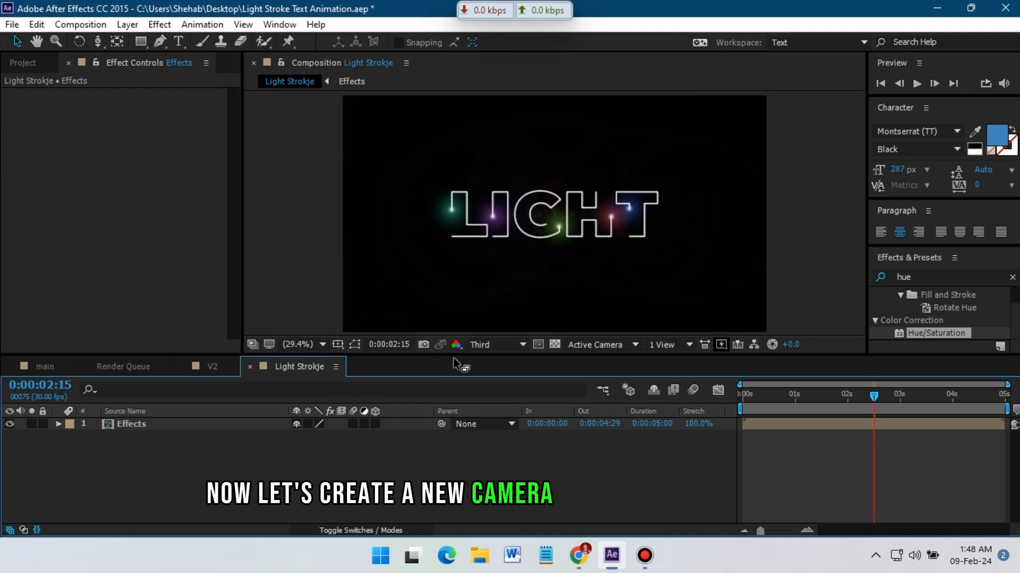
pyautogui.click(375, 424)
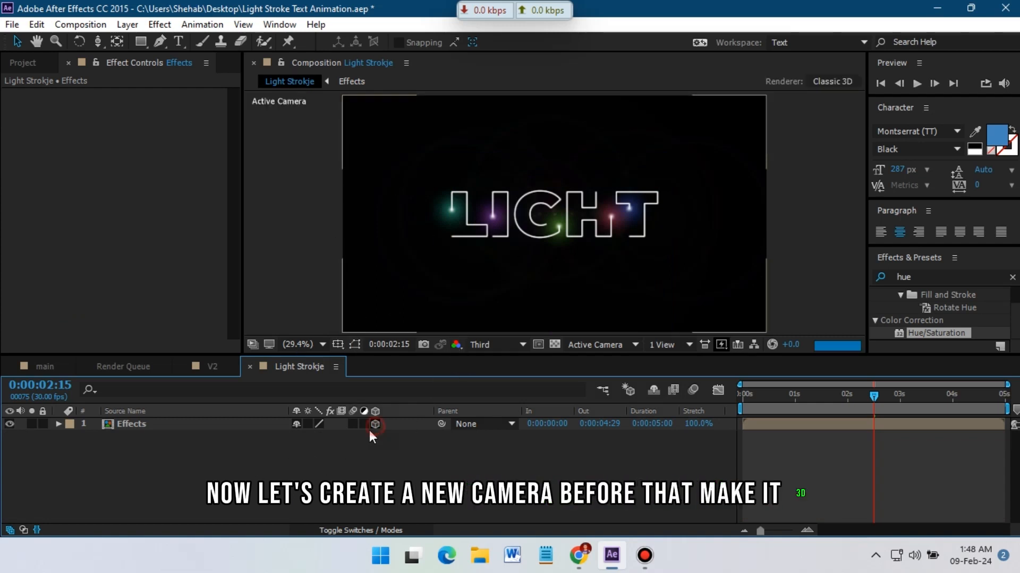
pyautogui.rightClick(132, 488)
pyautogui.moveTo(200, 345)
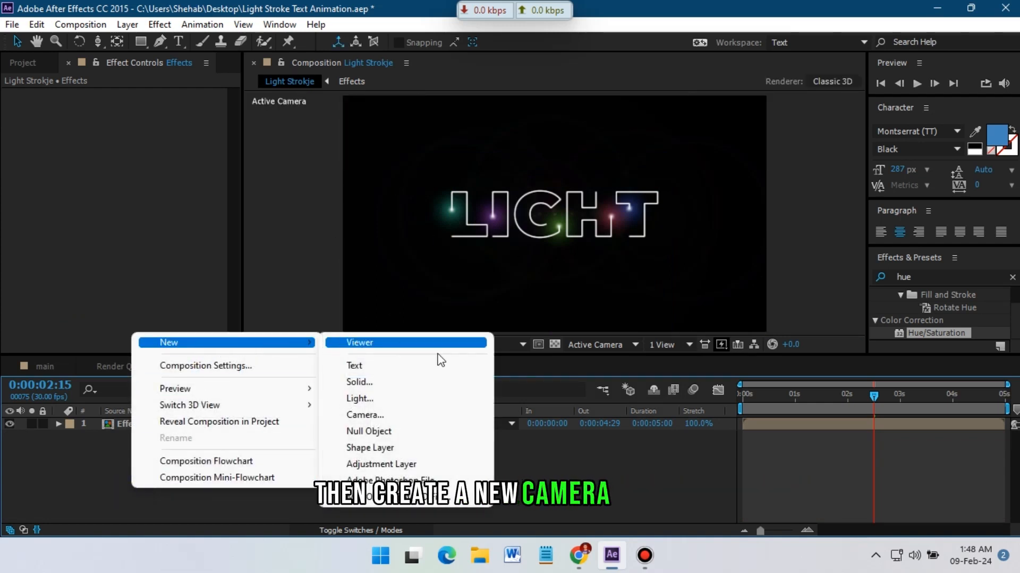
pyautogui.click(361, 415)
pyautogui.click(666, 436)
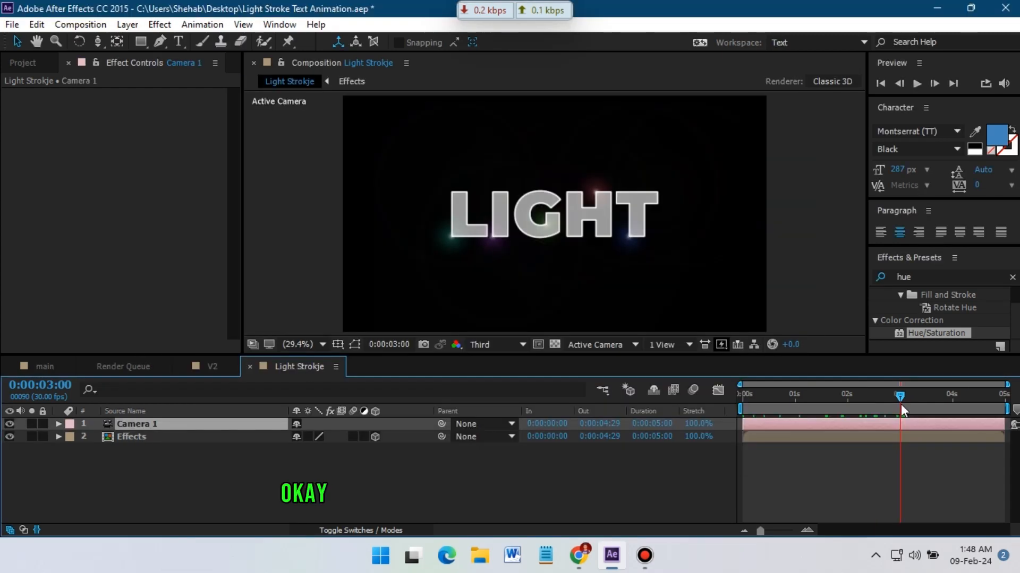
# Keyframe Camera 1's Position at 0:00:03:00, then dolly the camera in at frame 0 to about -934 on z.
pyautogui.press('p')
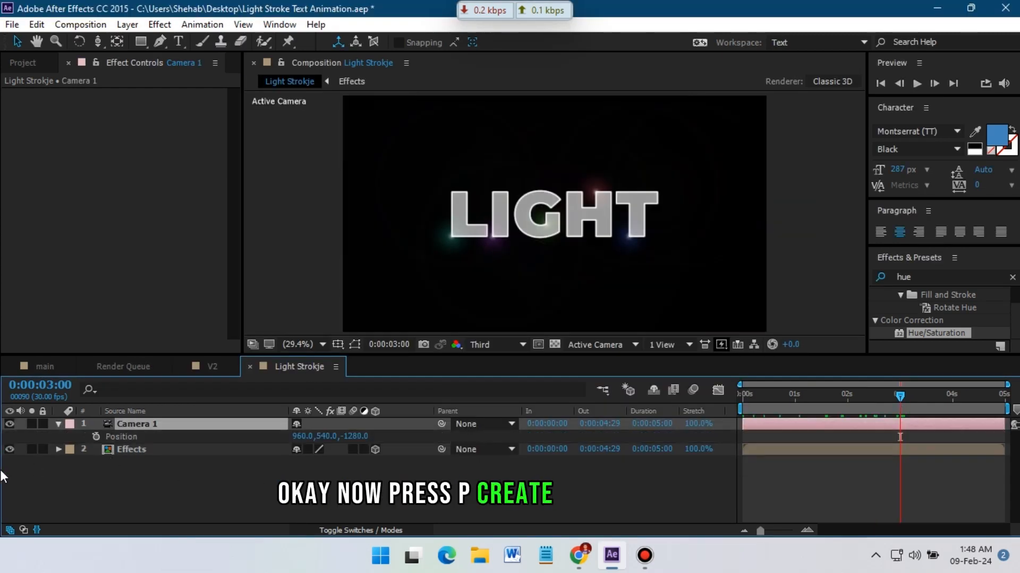
pyautogui.click(96, 436)
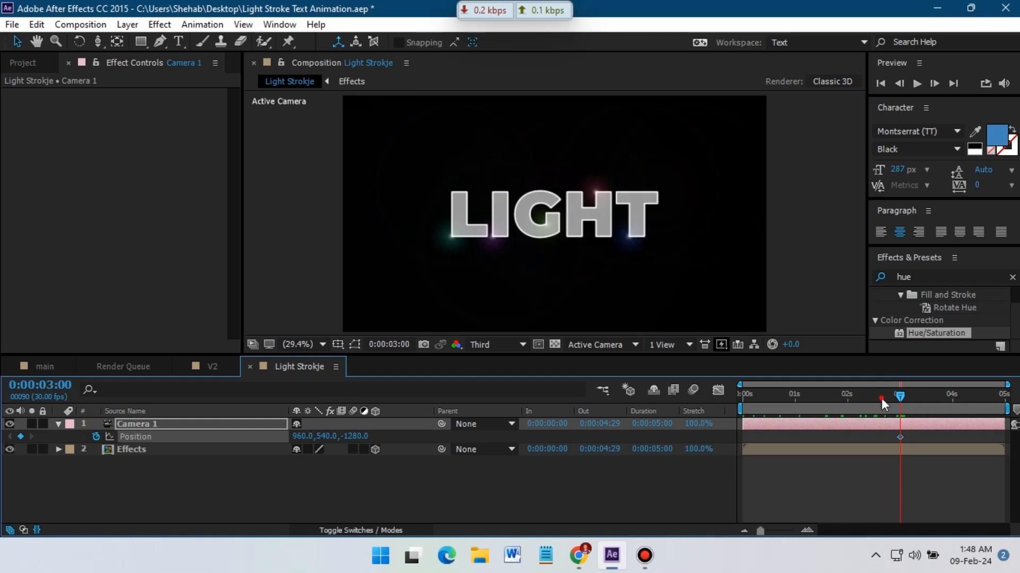
pyautogui.moveTo(881, 398); pyautogui.dragTo(658, 399)
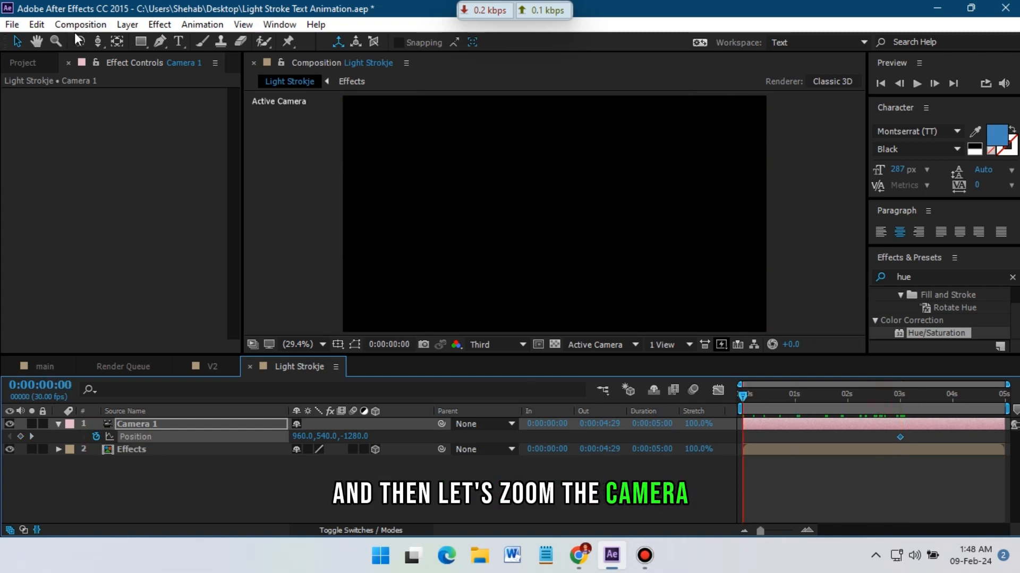
pyautogui.click(97, 42)
pyautogui.moveTo(101, 39); pyautogui.dragTo(161, 88)
pyautogui.moveTo(548, 200); pyautogui.dragTo(553, 174)
# Play the camera animation back from the start several times to review it.
pyautogui.press('space')
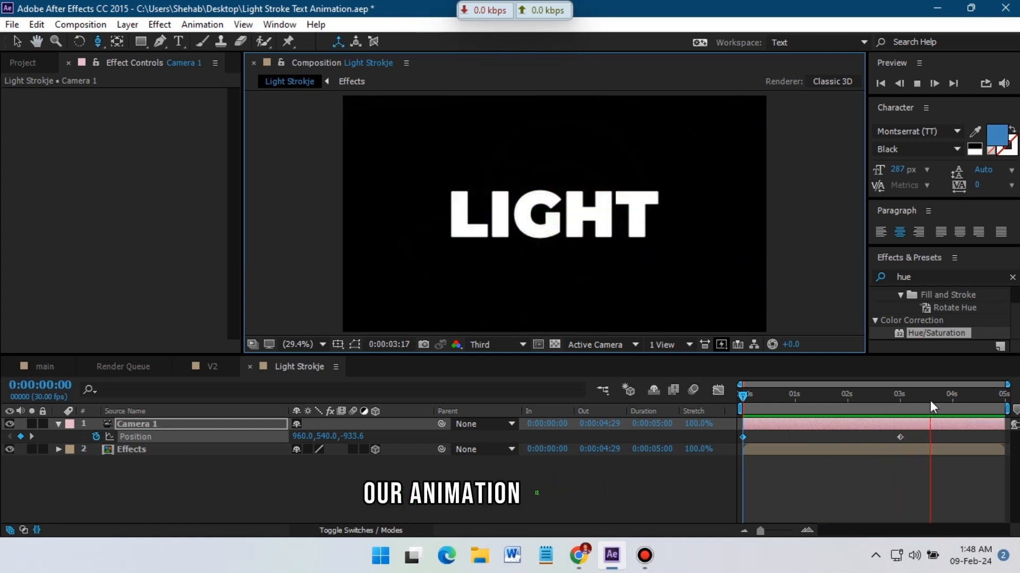
pyautogui.moveTo(930, 401); pyautogui.dragTo(704, 408)
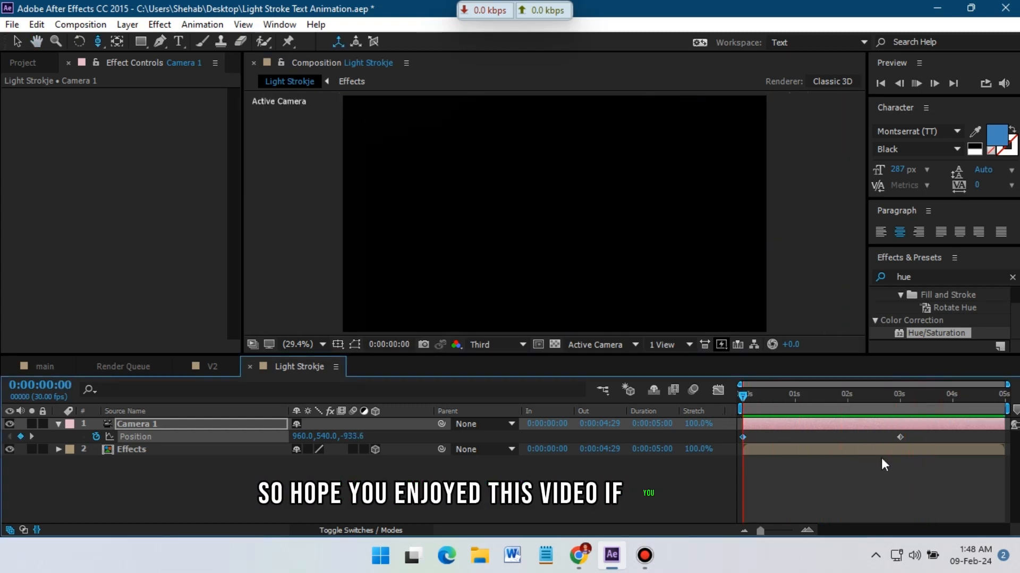
pyautogui.press('space')
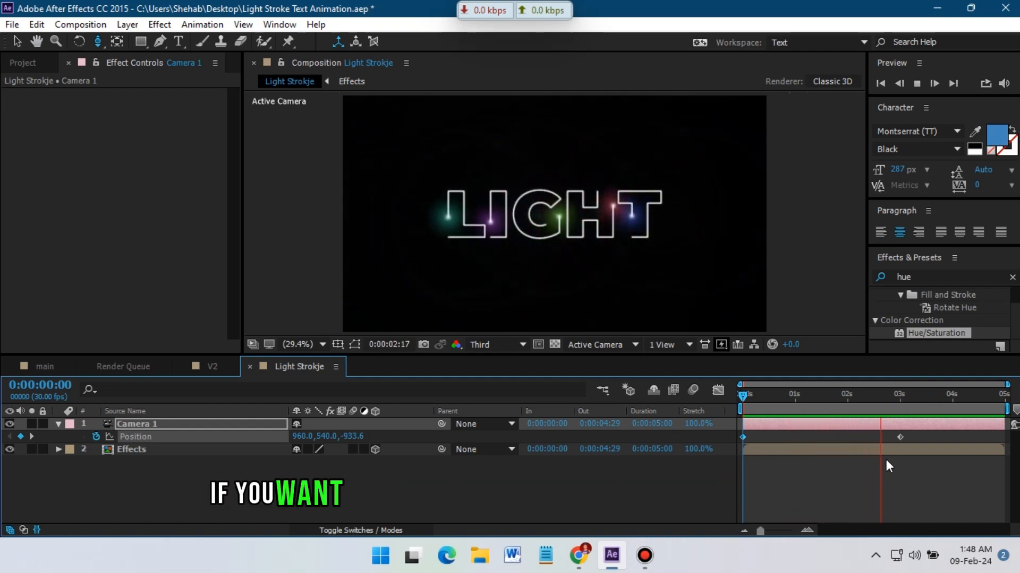
pyautogui.click(917, 400)
pyautogui.moveTo(917, 399); pyautogui.dragTo(715, 414)
pyautogui.press('space')
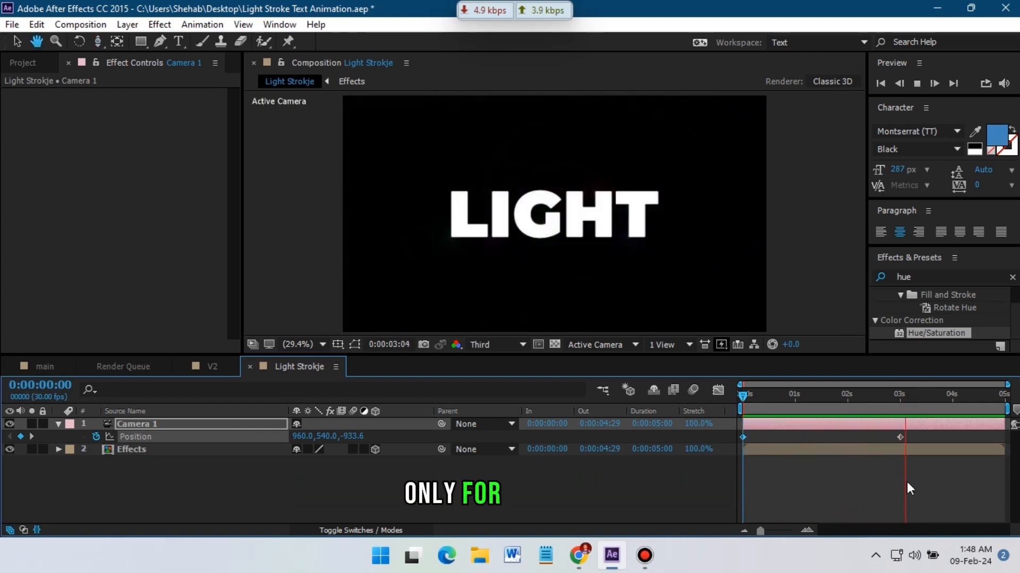
pyautogui.moveTo(905, 413); pyautogui.dragTo(715, 414)
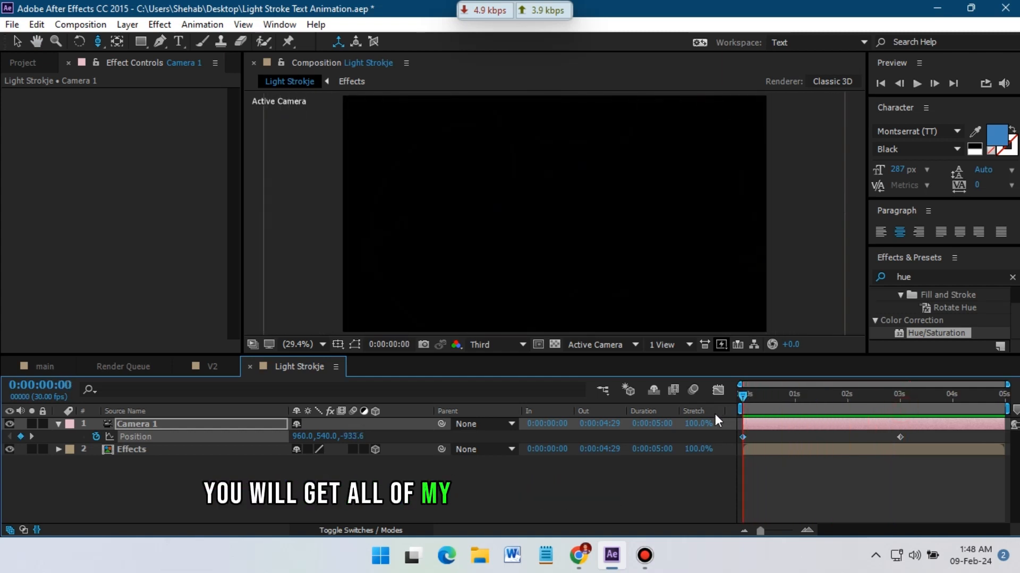
pyautogui.press('space')
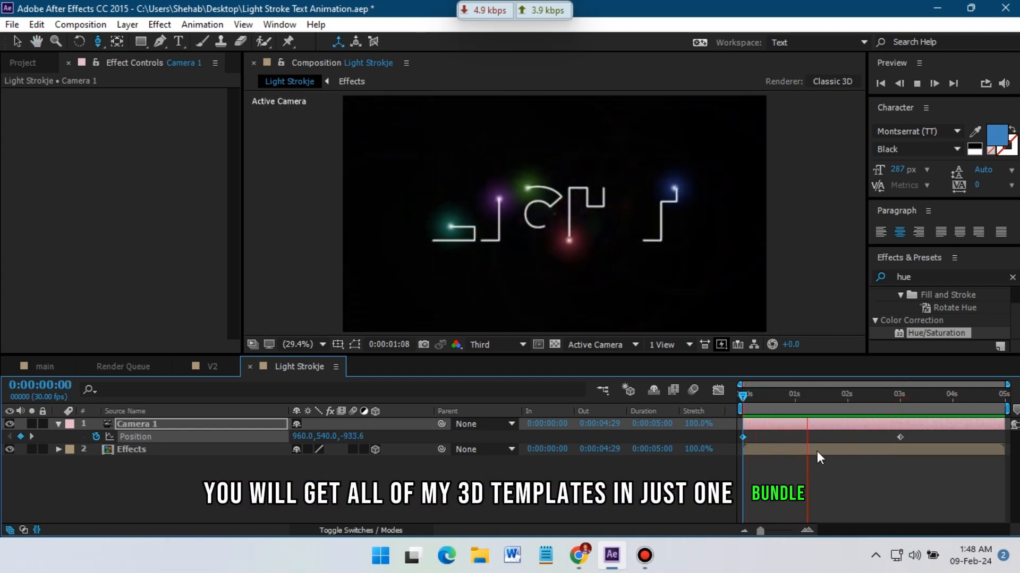
pyautogui.press('space')
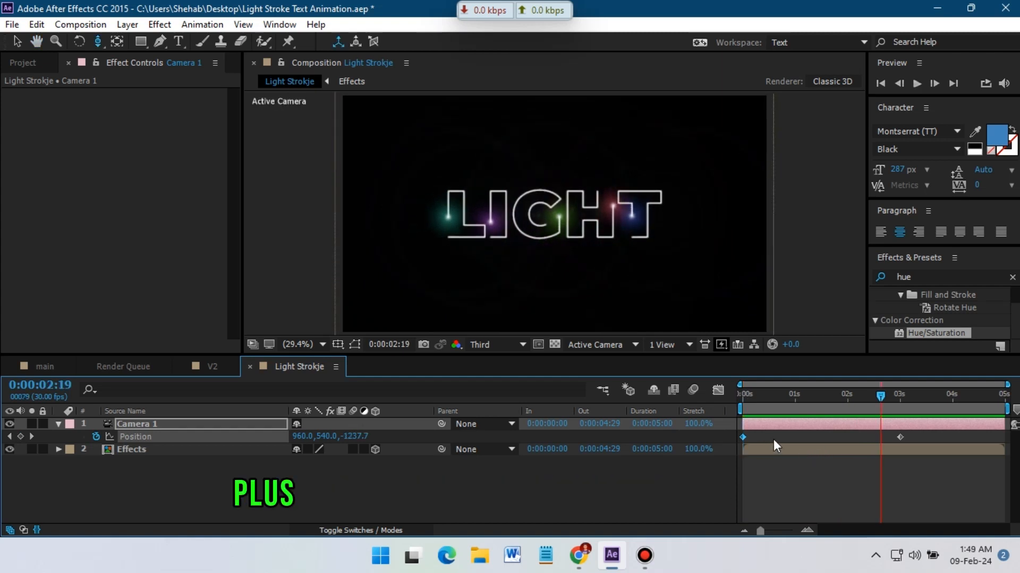
pyautogui.moveTo(869, 401); pyautogui.dragTo(712, 408)
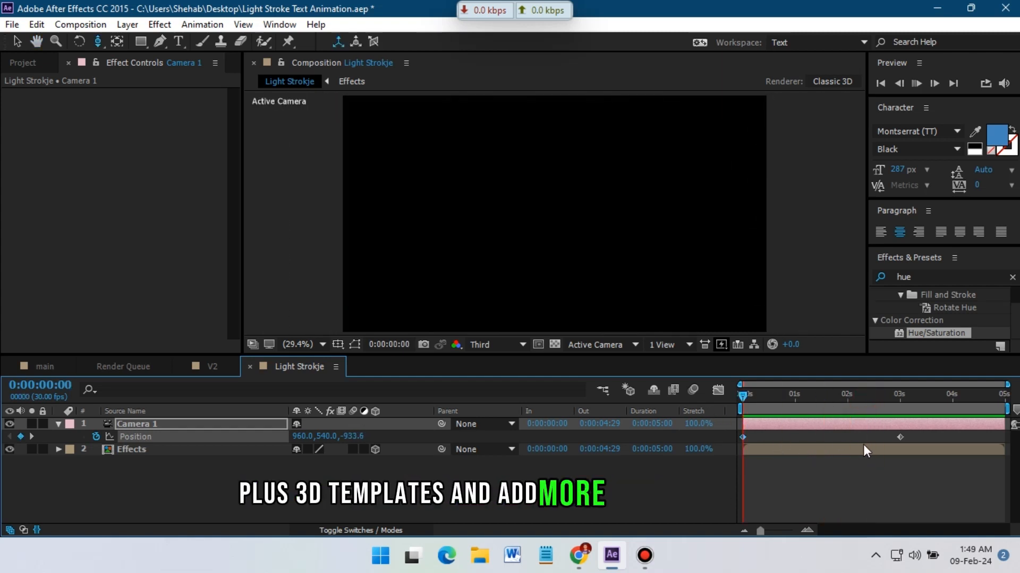
pyautogui.press('space')
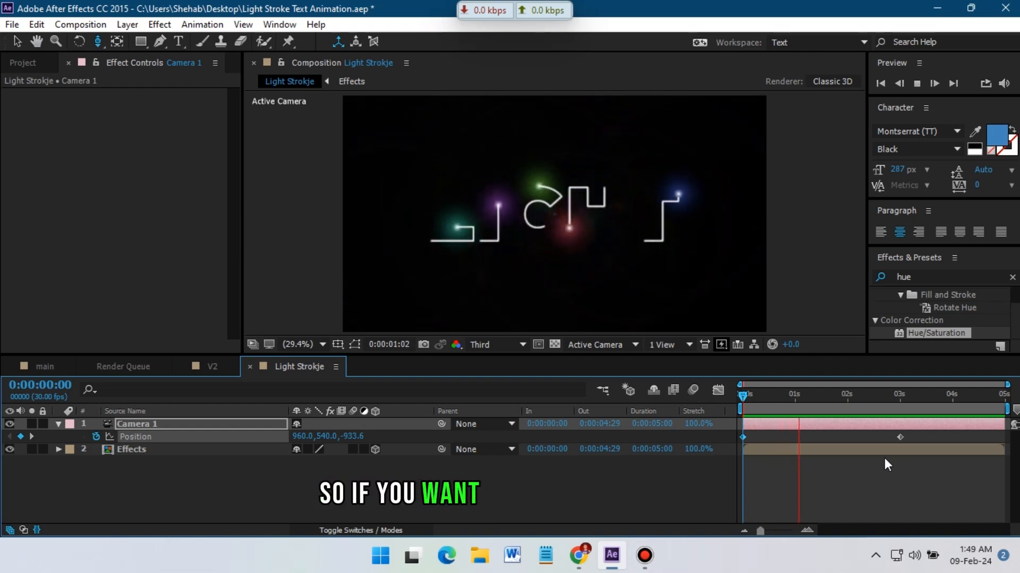